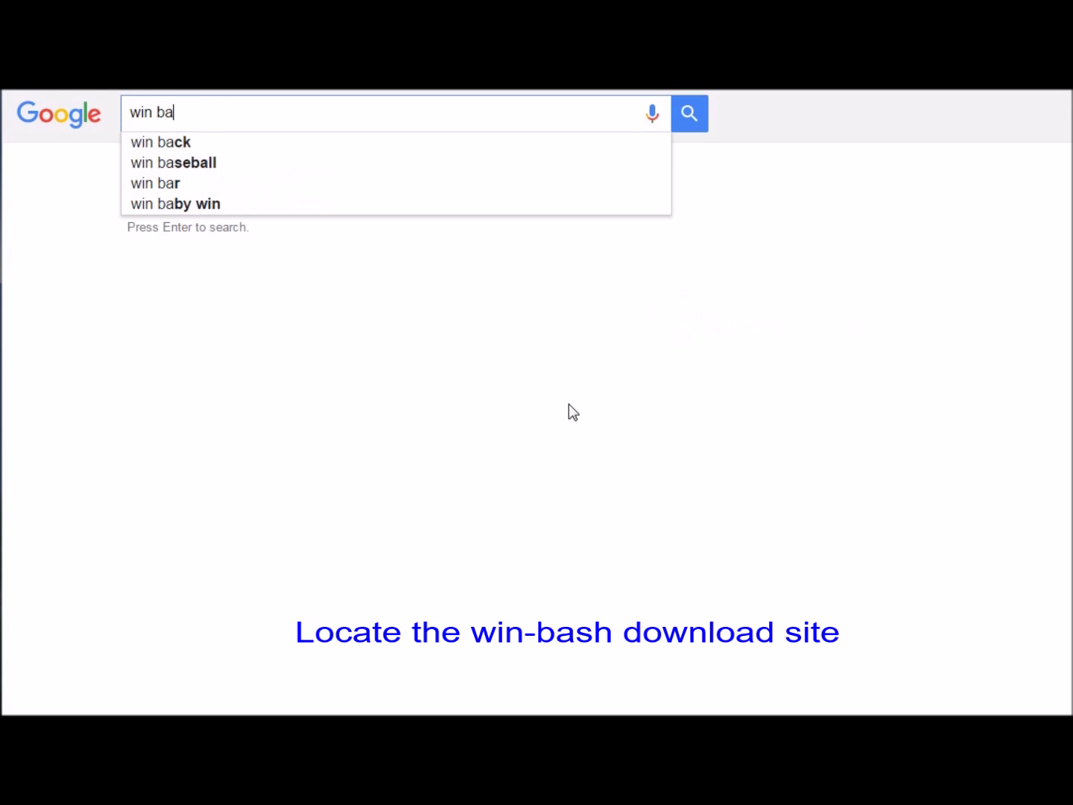
Step: Run the Google search for 'win bash' to list the win-bash SourceForge pages
key("Return")
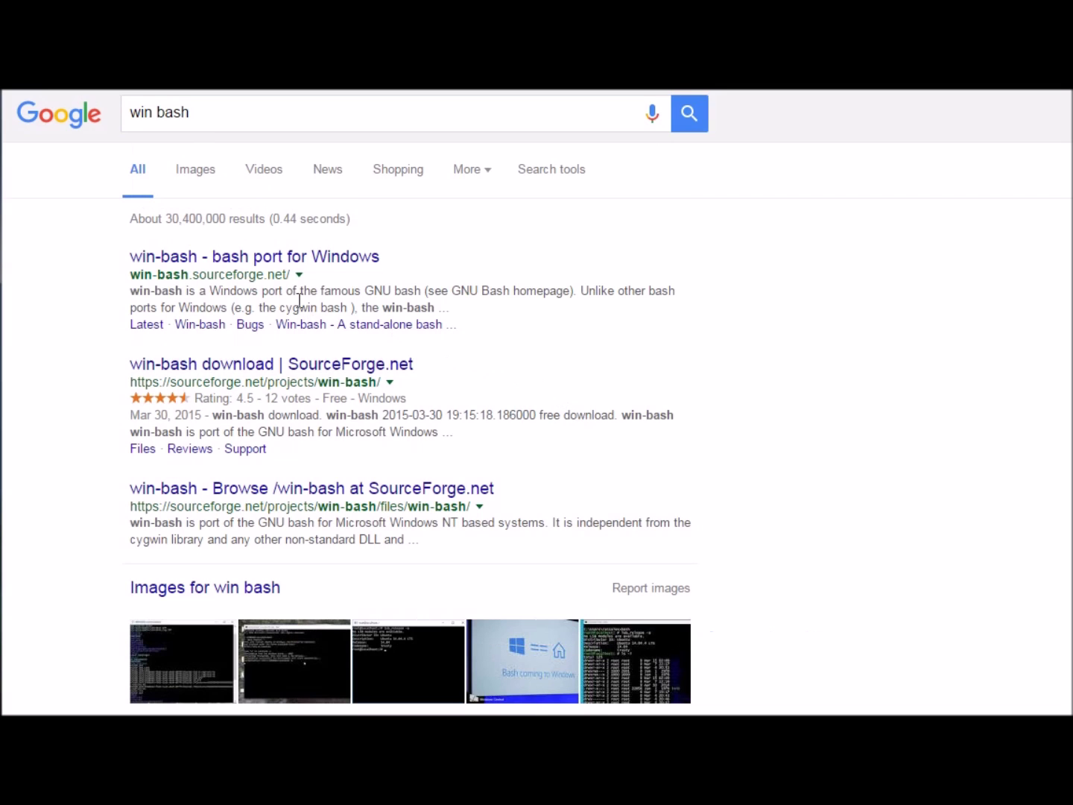
Step: Open the 'win-bash - bash port for Windows' site and follow its Download link to the latest files
left_click(291, 261)
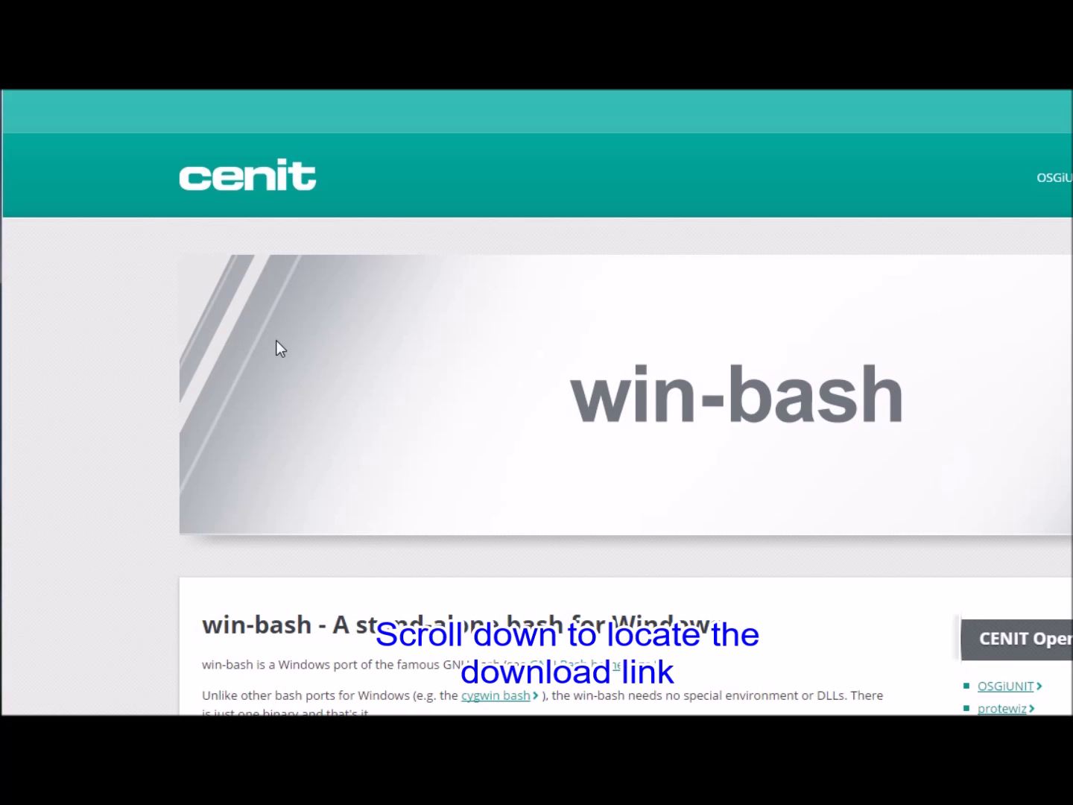
scroll(278, 340, "down", 6)
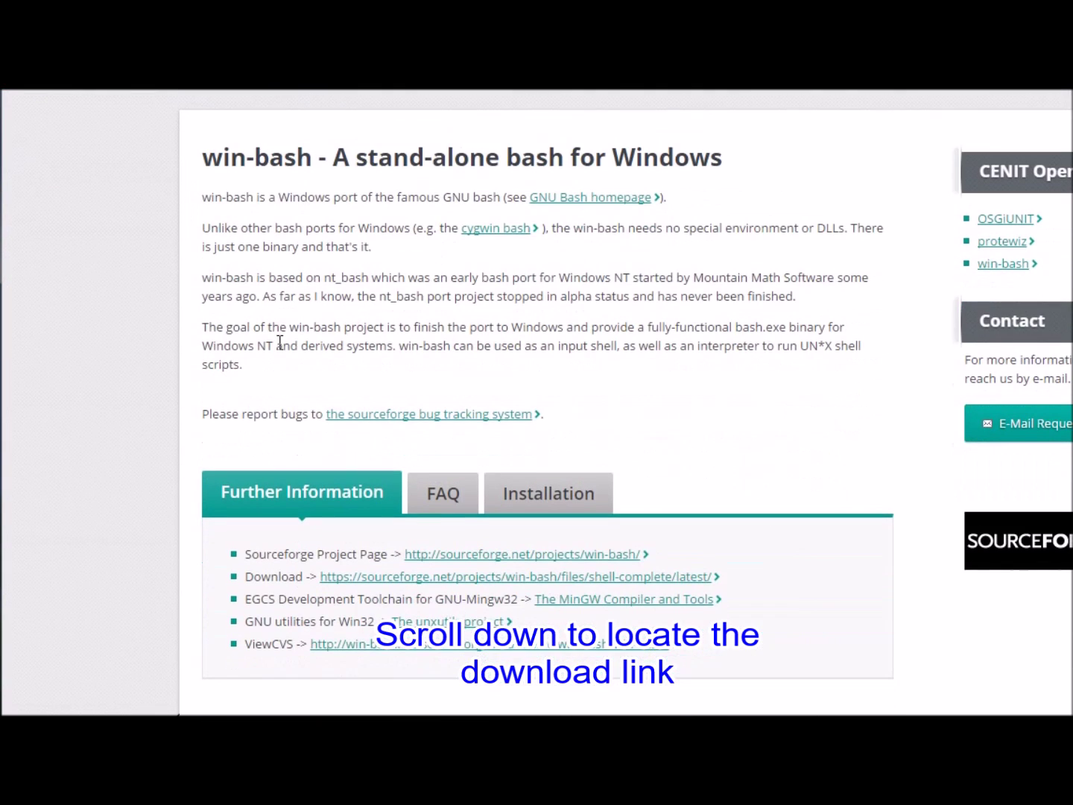
scroll(278, 340, "down", 2)
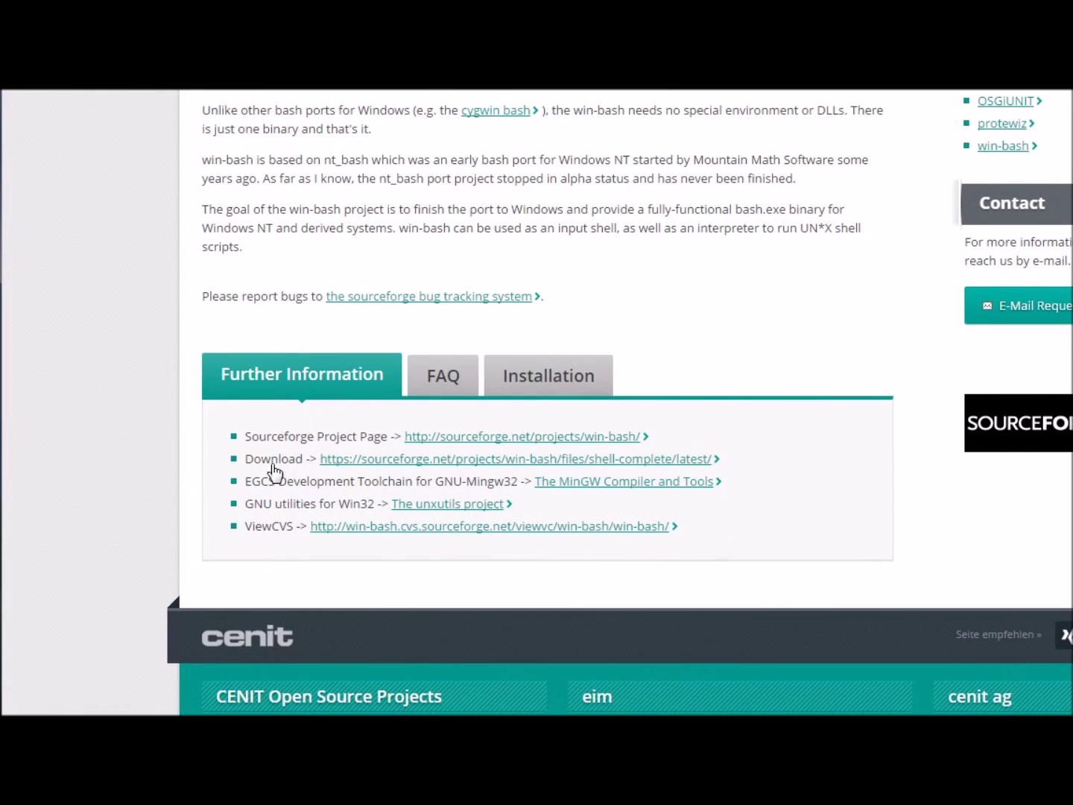
left_click(384, 461)
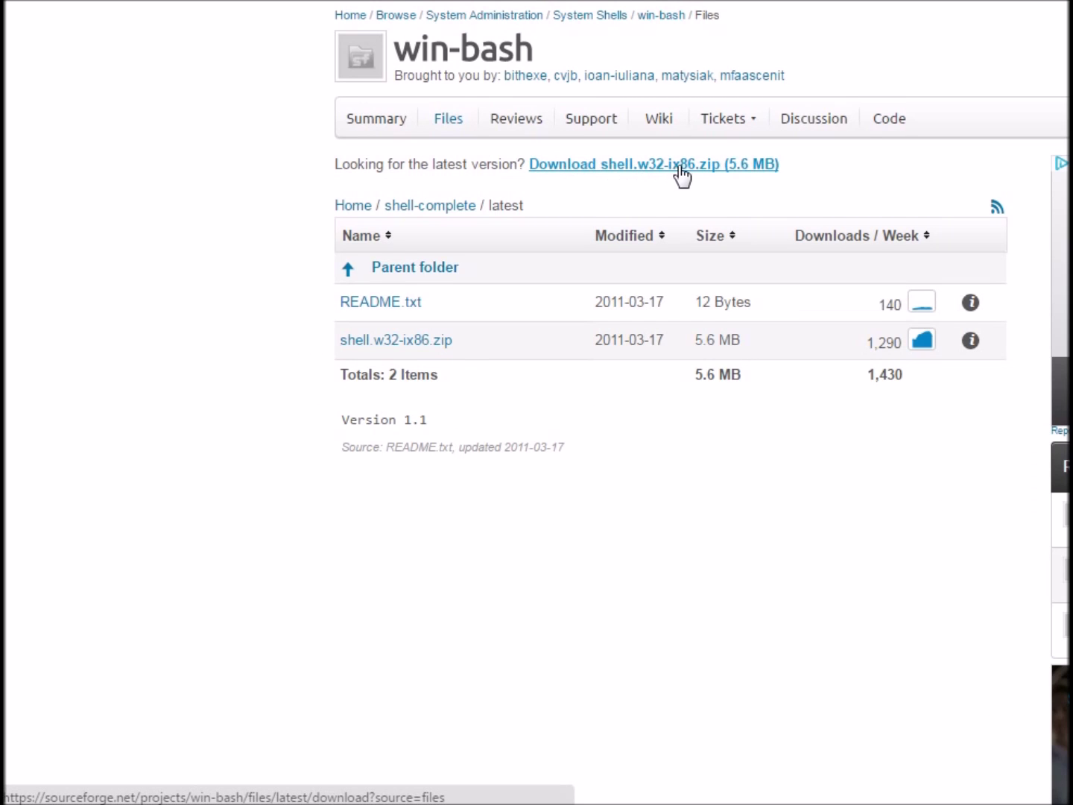
Step: Download shell.w32-ix86.zip from SourceForge and show the downloaded zip in its folder
left_click(680, 176)
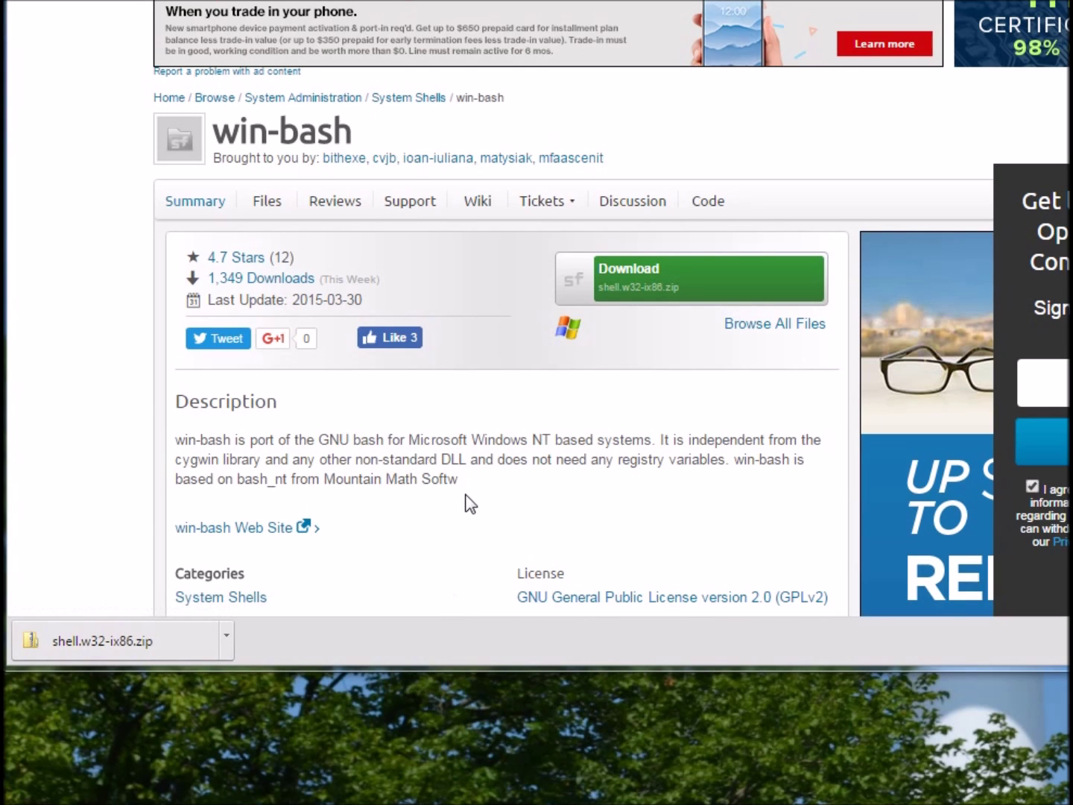
left_click(227, 638)
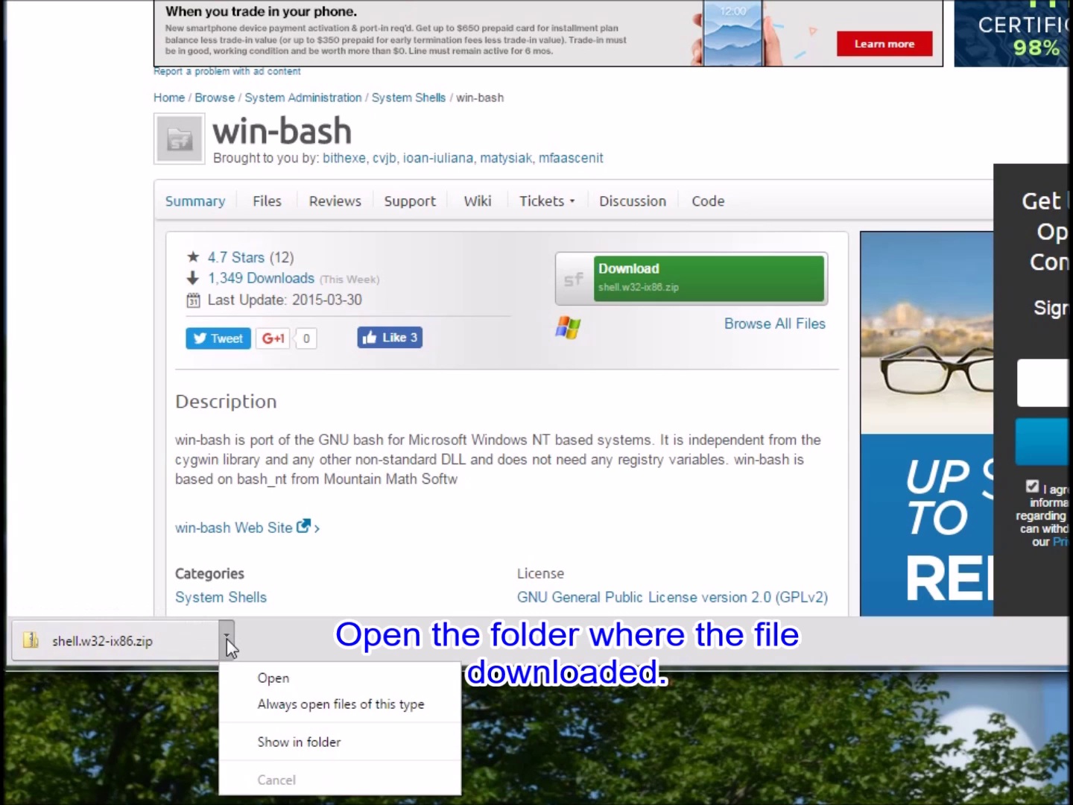
left_click(285, 742)
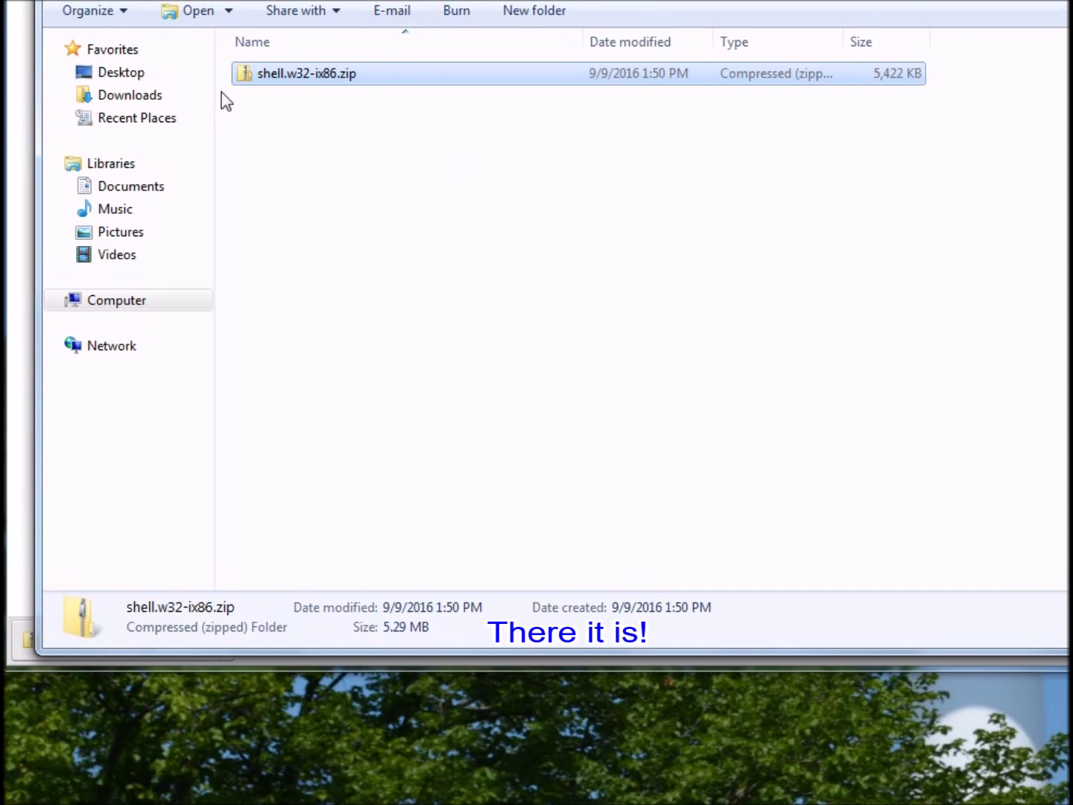
Step: Open shell.w32-ix86.zip to list its 119 items, and open a second Explorer window with Win+E
right_click(310, 78)
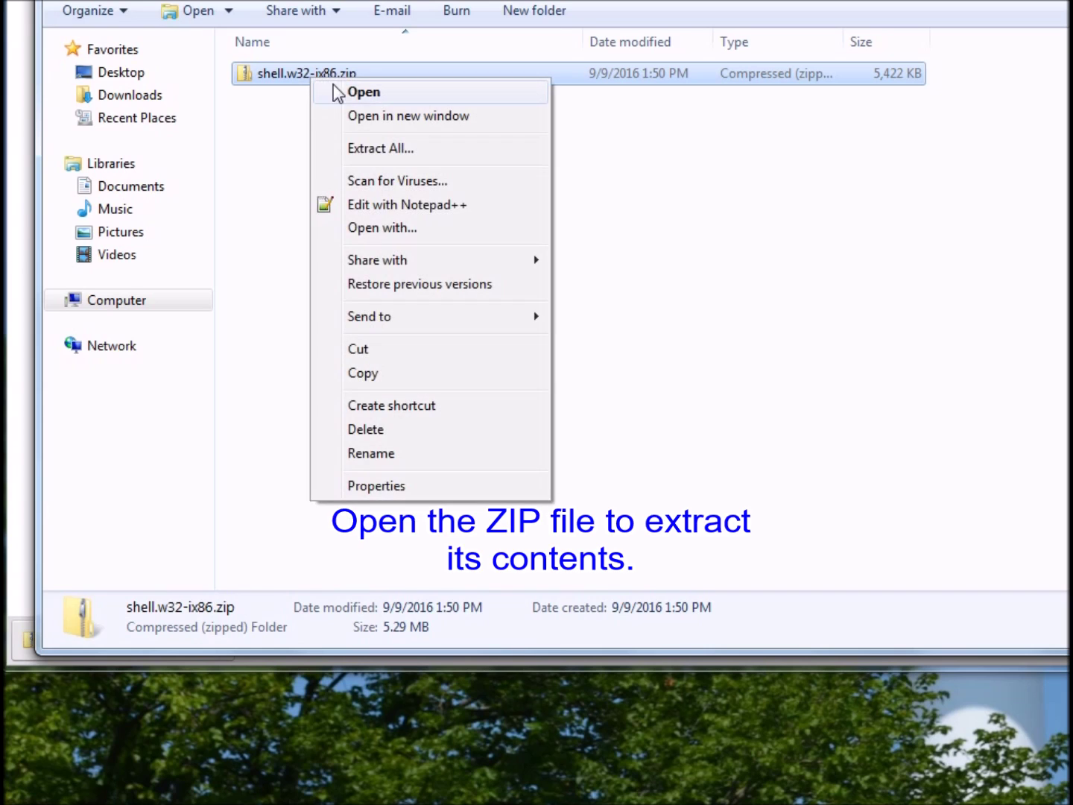
left_click(359, 100)
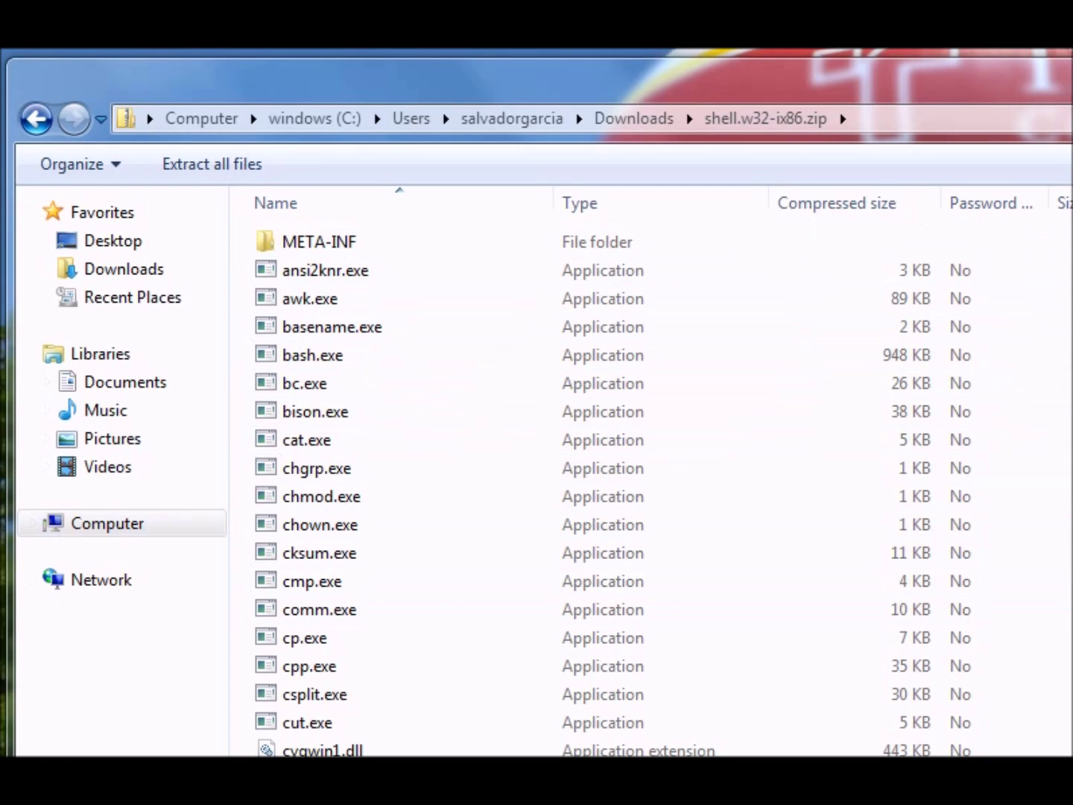
key("super")
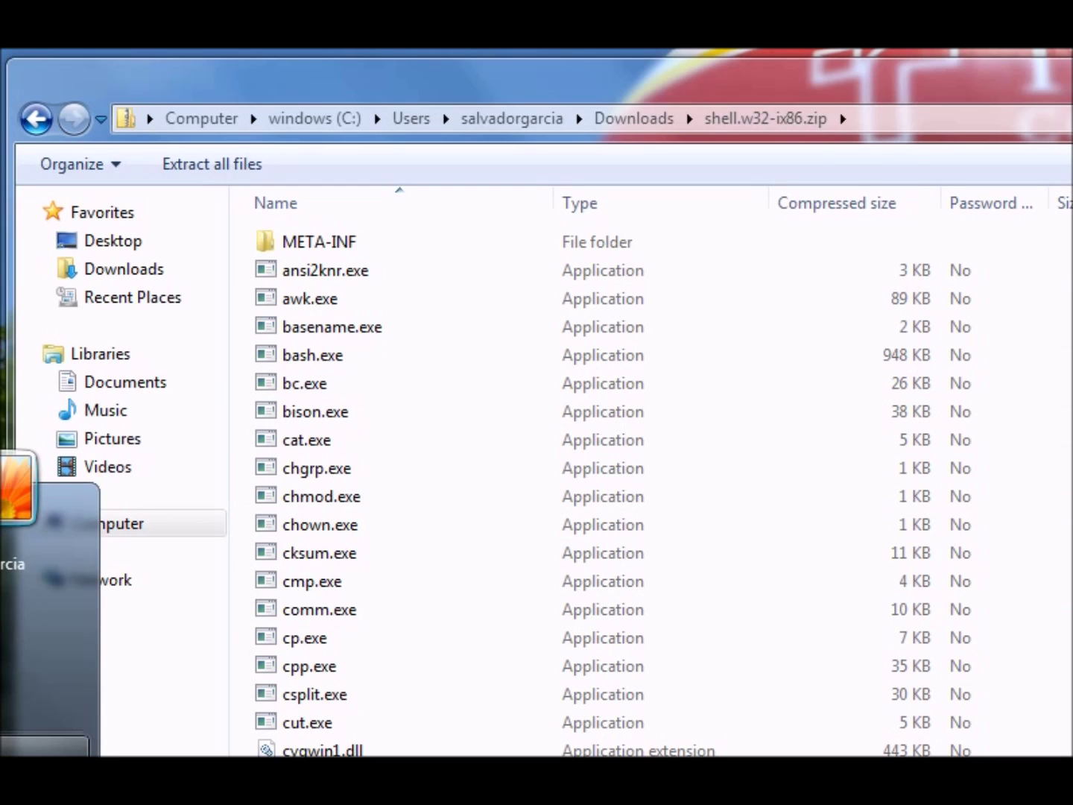
key("super+e")
Step: Create a new folder named win-bash on the windows (C:) drive and open it
left_click_drag(411, 156, 386, 97)
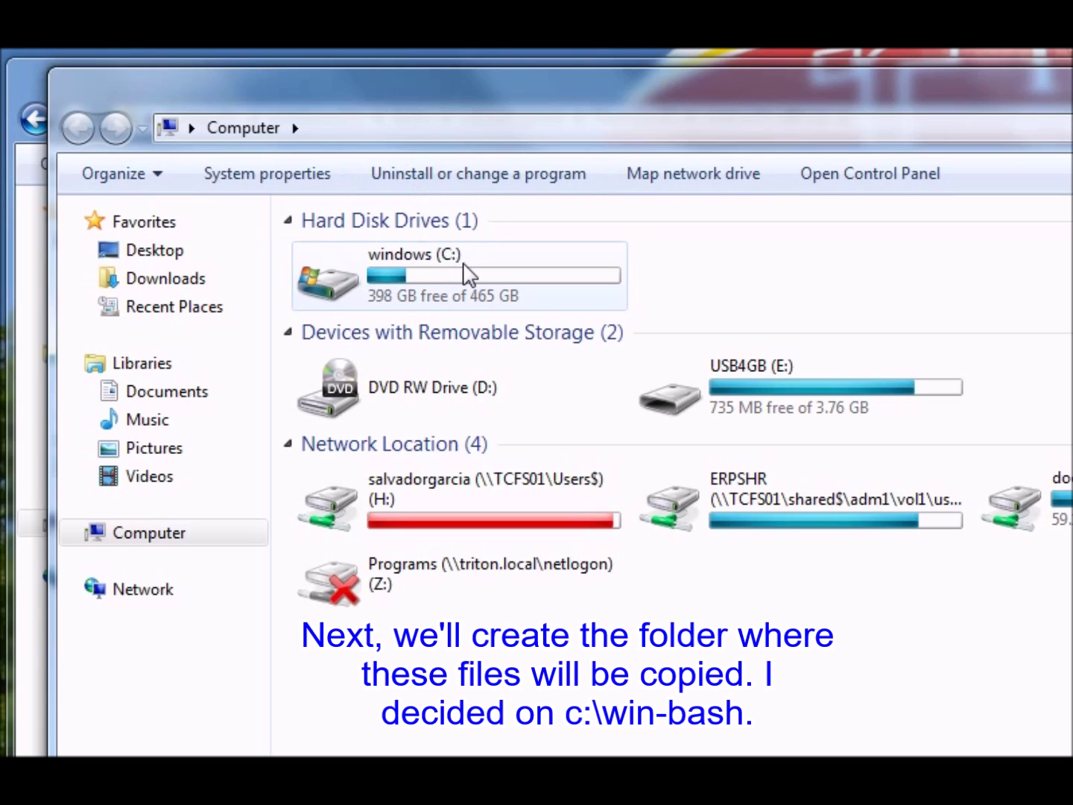
double_click(465, 274)
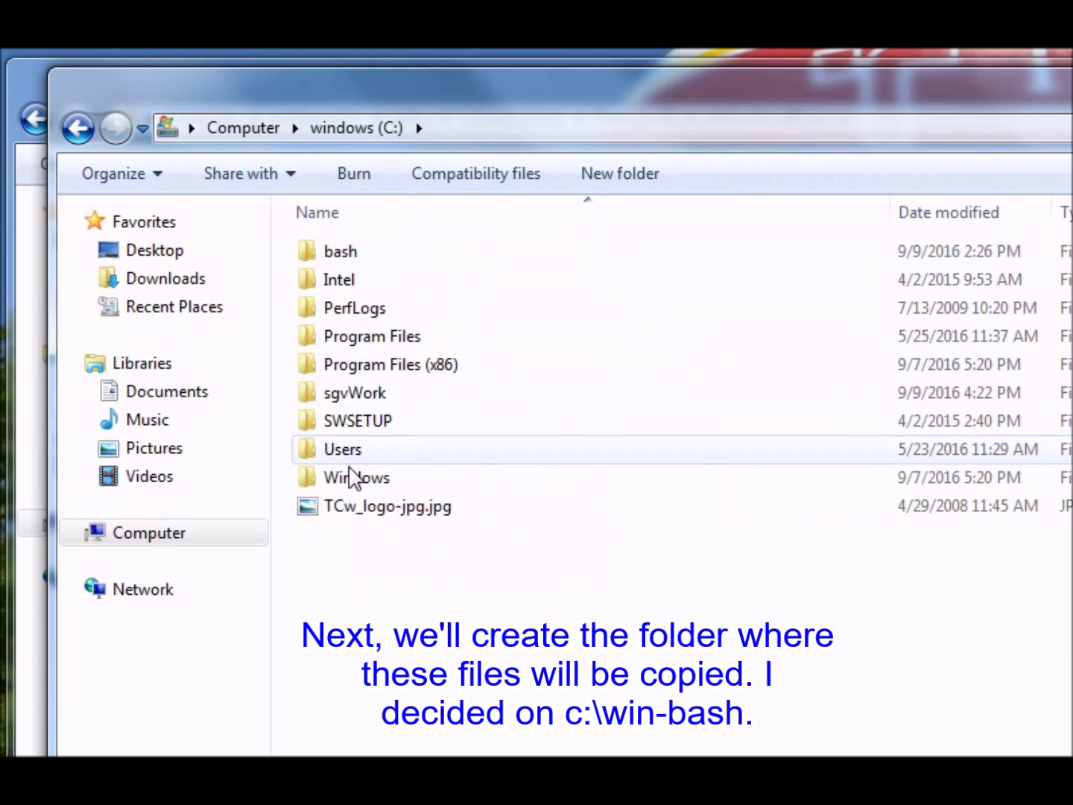
right_click(480, 279)
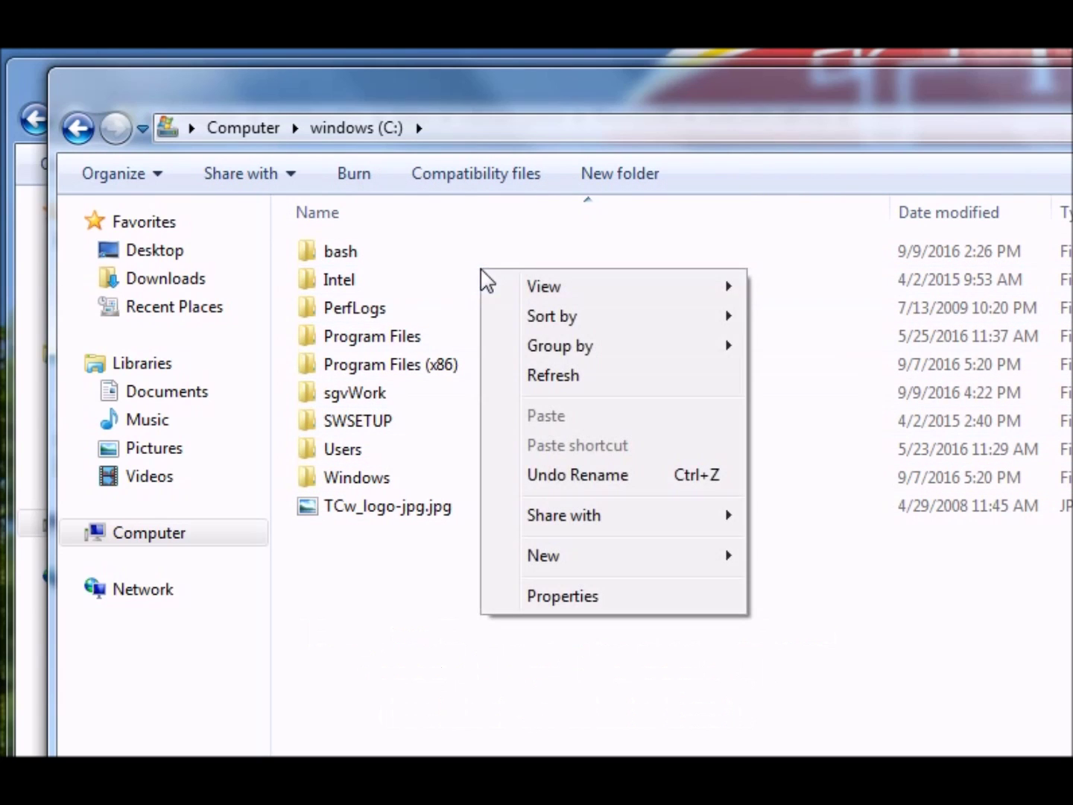
mouse_move(702, 567)
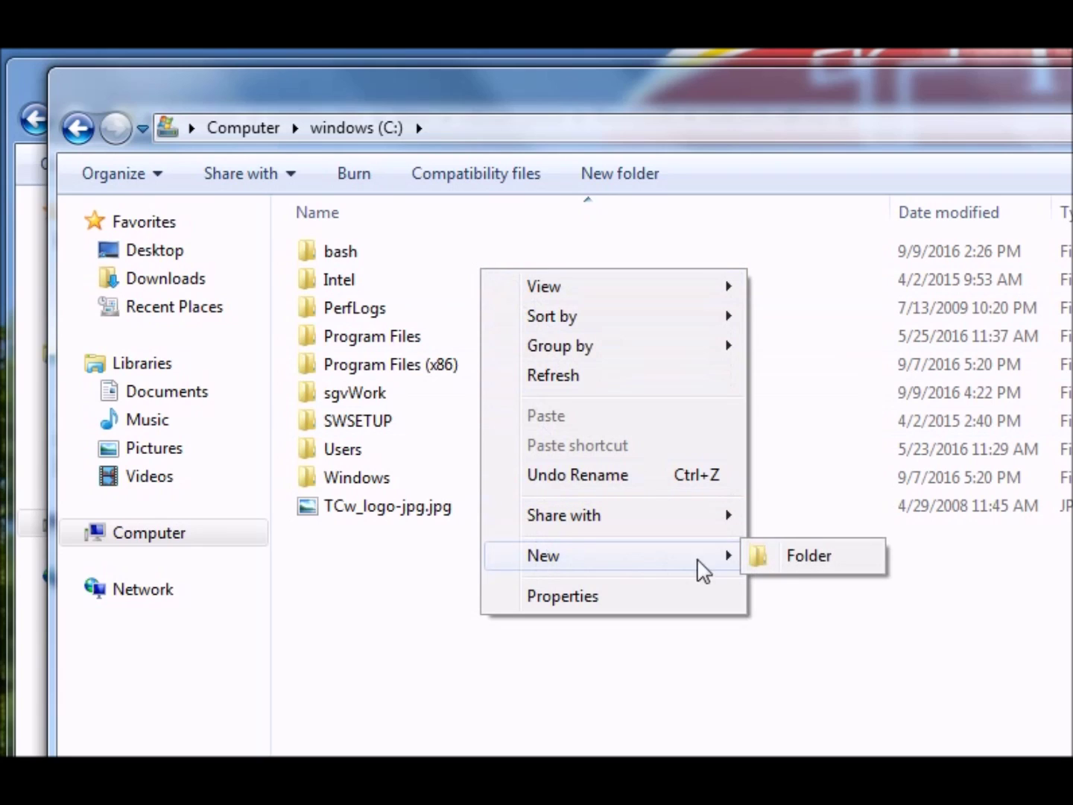
left_click(803, 565)
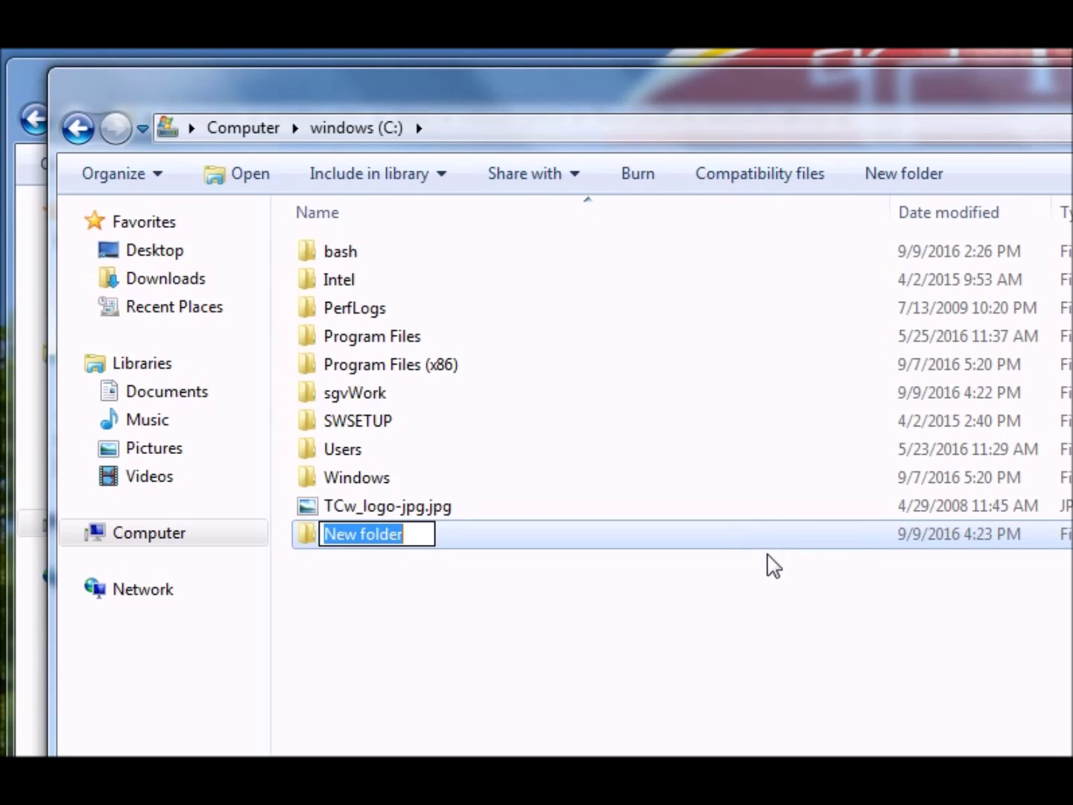
type("win-bash")
key("Return")
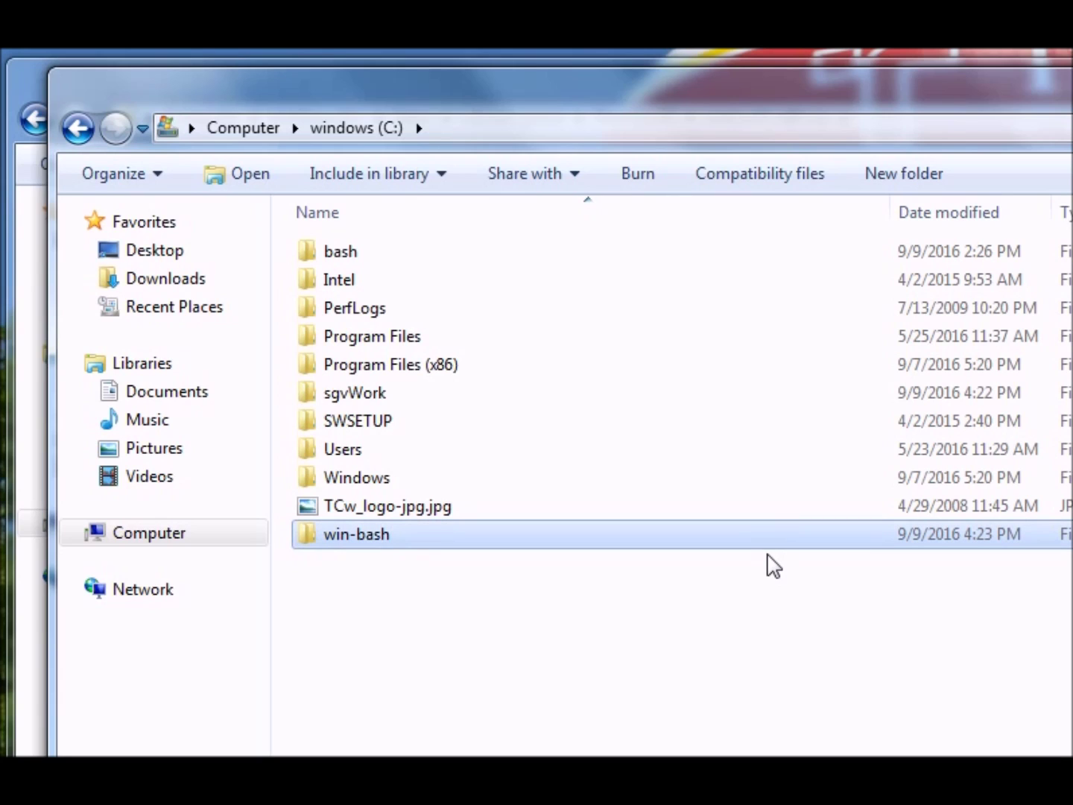
right_click(371, 537)
left_click(435, 548)
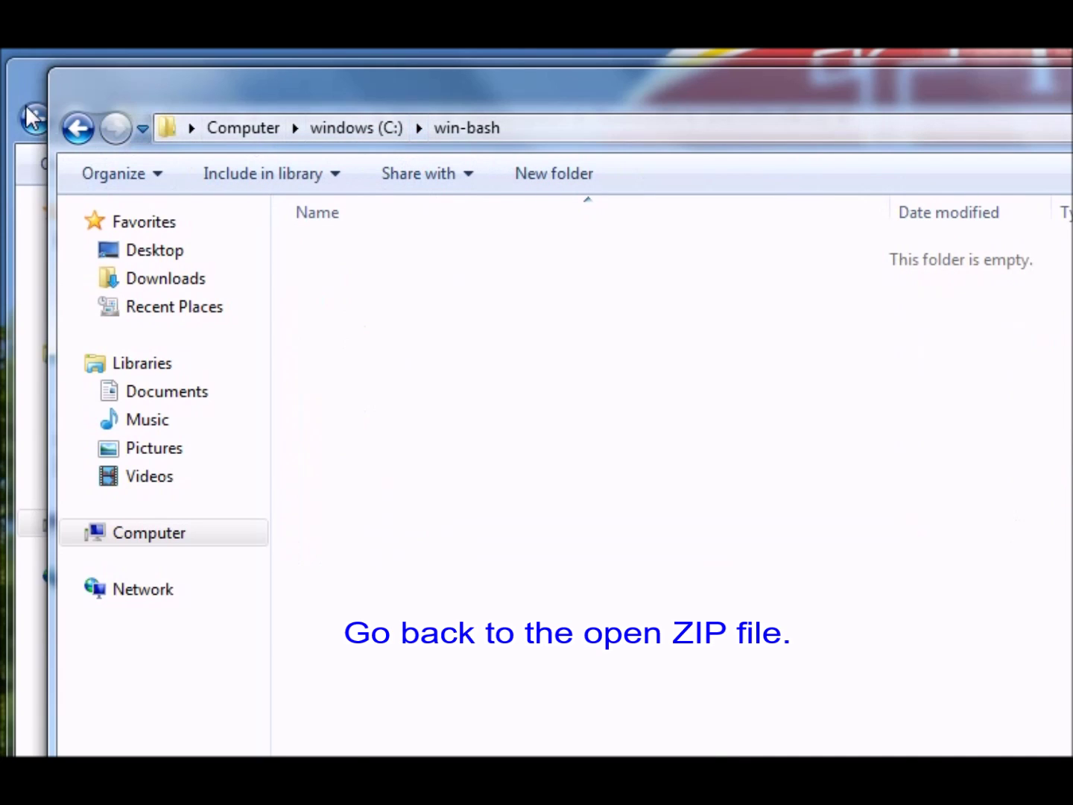
Step: Select all files in shell.w32-ix86.zip, allow the Windows Security warning, and copy them
left_click(36, 83)
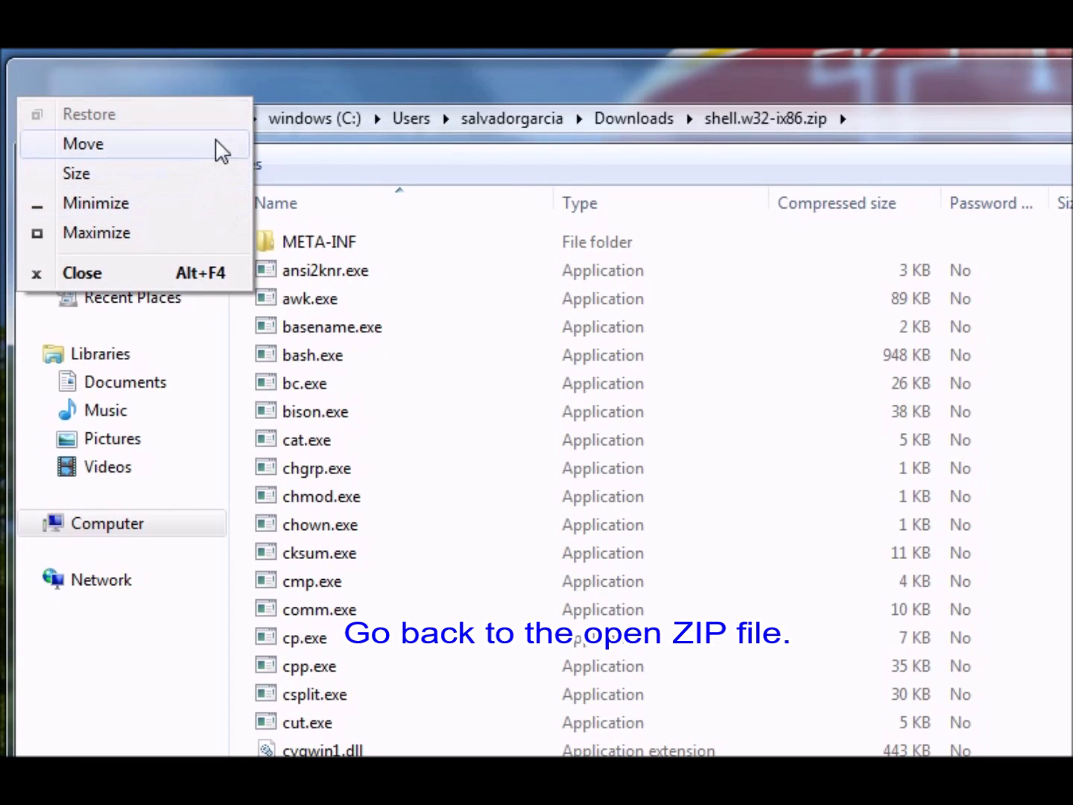
left_click(286, 75)
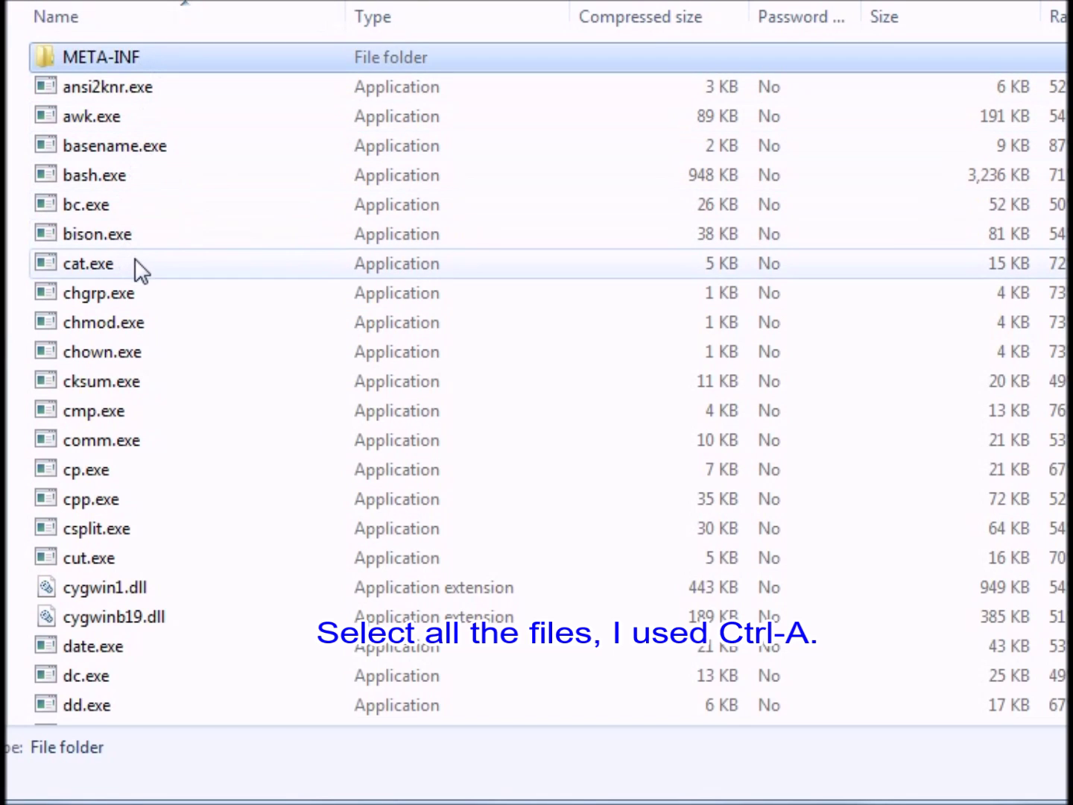
key("ctrl+a")
key("ctrl+c")
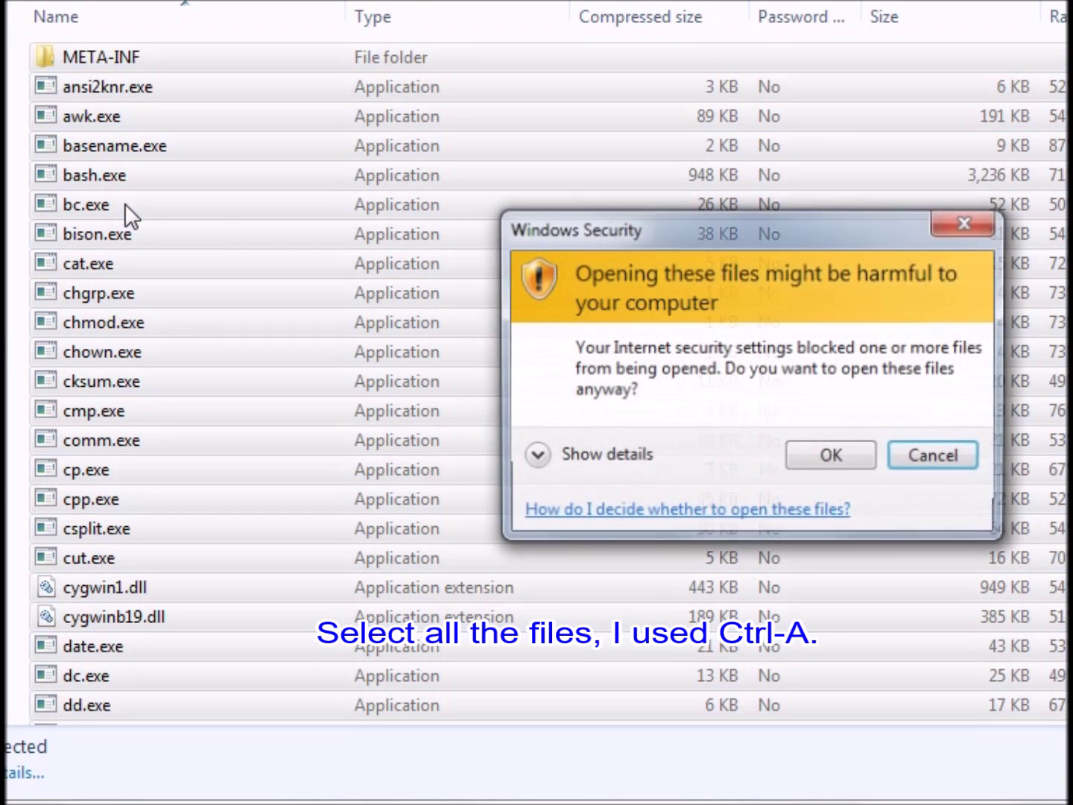
left_click_drag(673, 226, 599, 188)
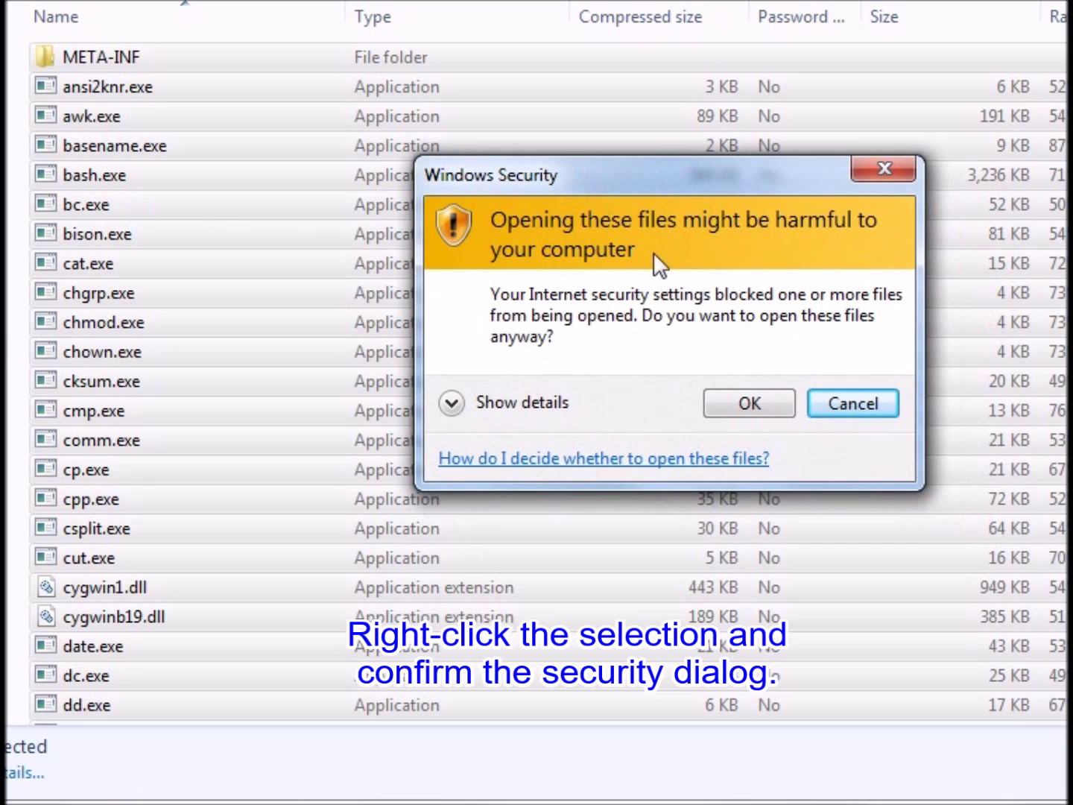
left_click(748, 402)
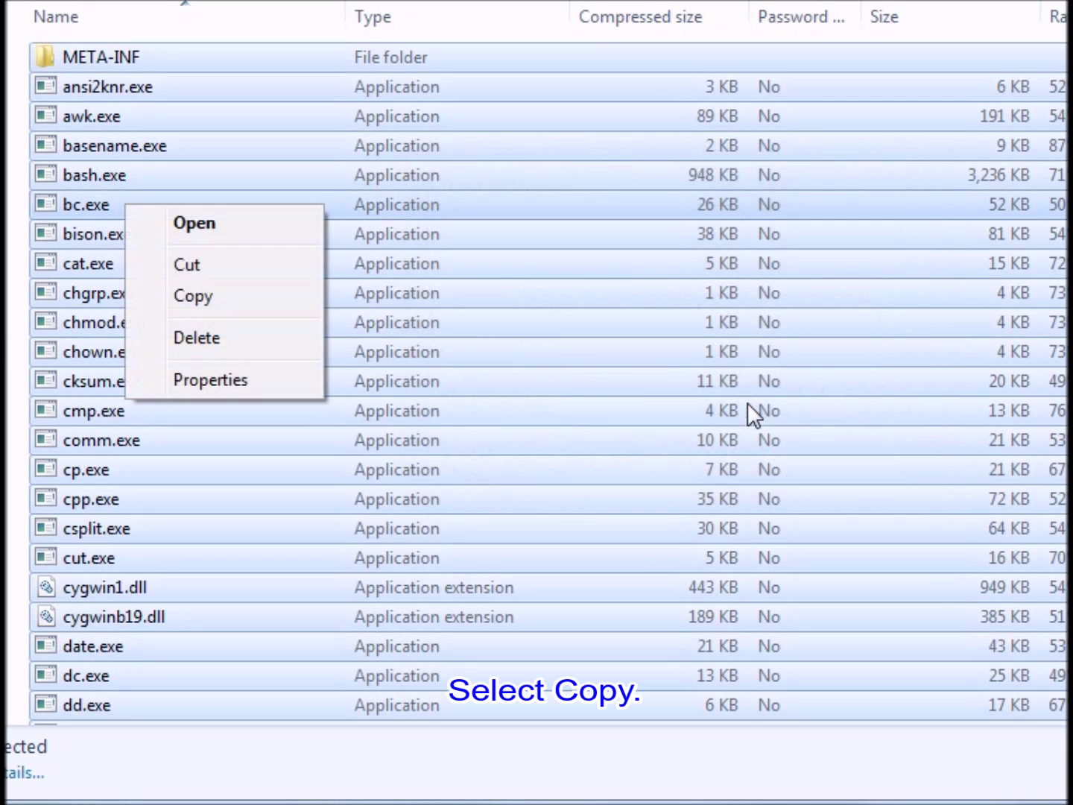
left_click(192, 296)
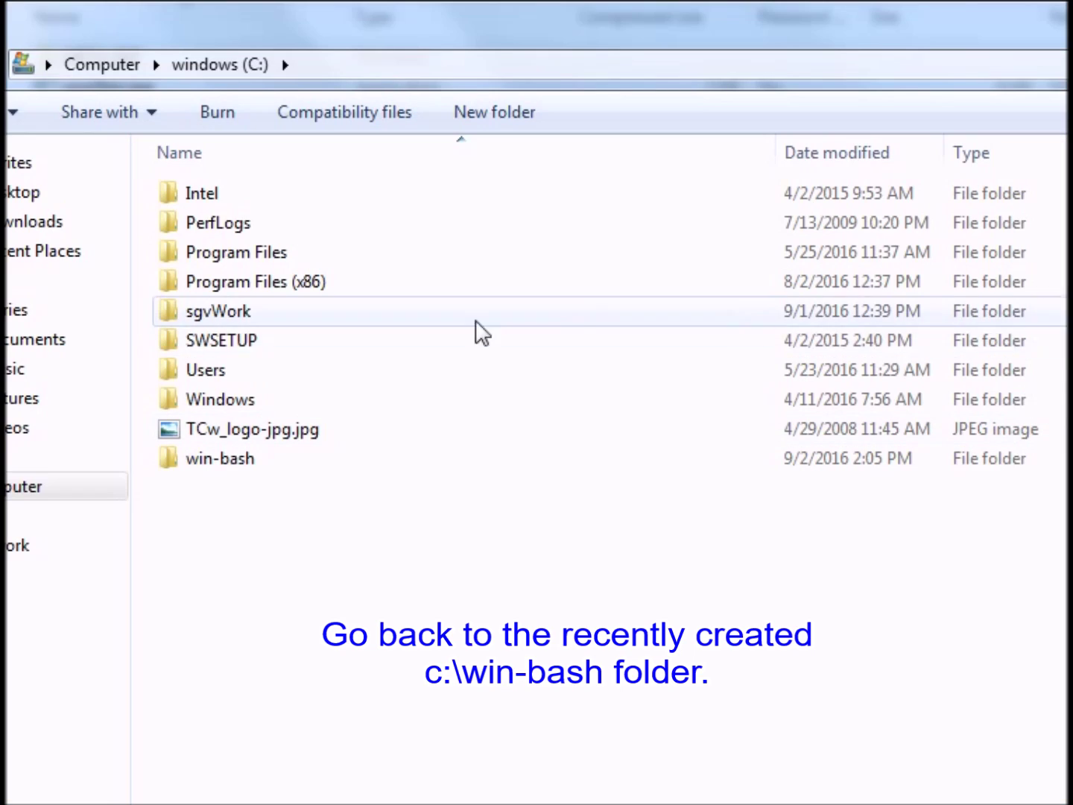
Step: Paste the archive contents (META-INF, bash.exe, awk.exe, cygwin1.dll, etc.) into C:\win-bash
left_click(197, 459)
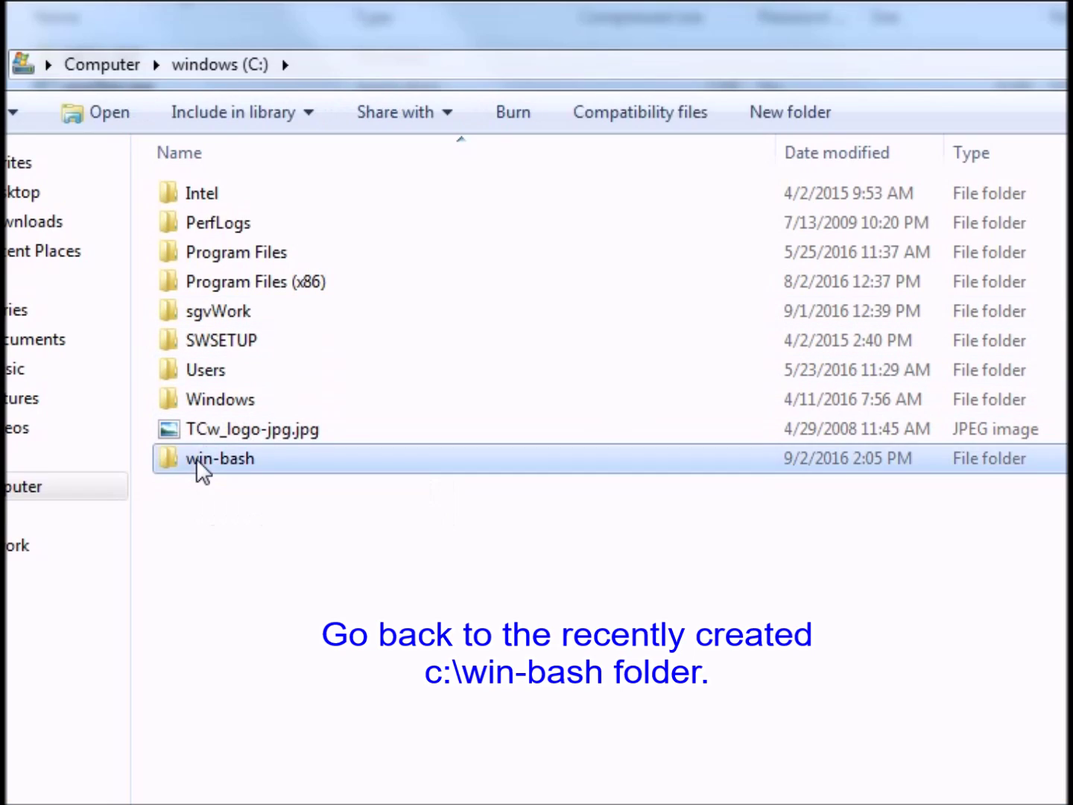
double_click(196, 459)
right_click(202, 258)
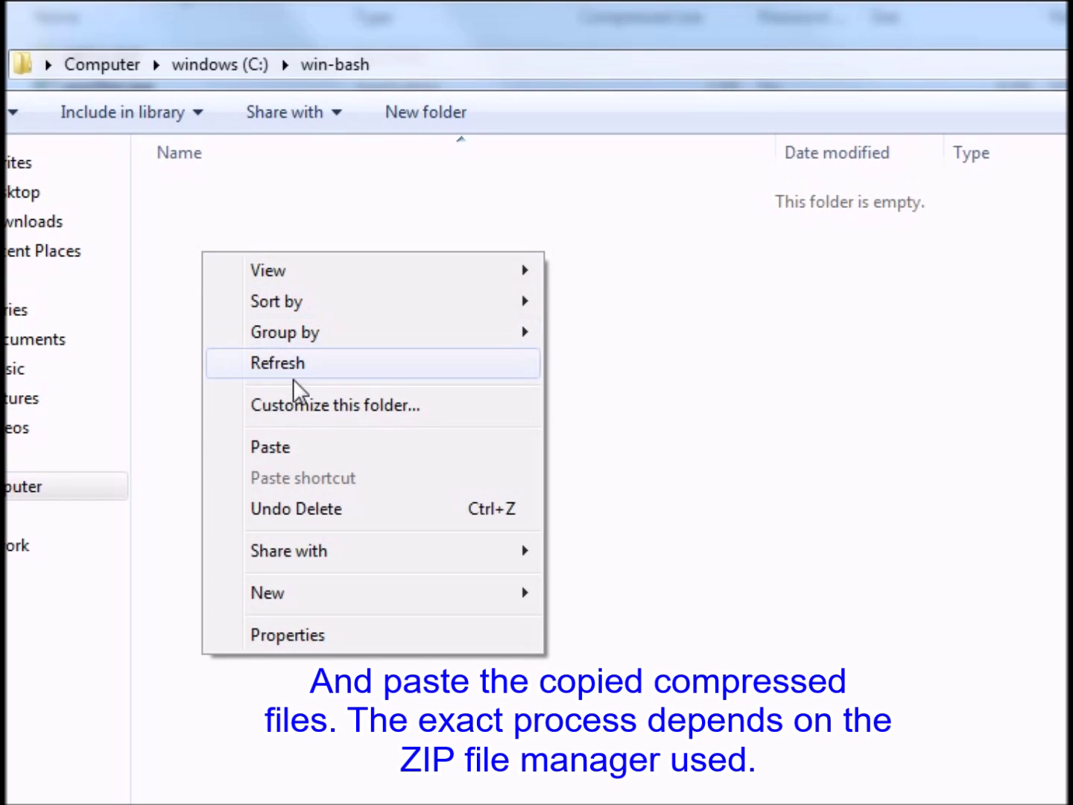
left_click(277, 447)
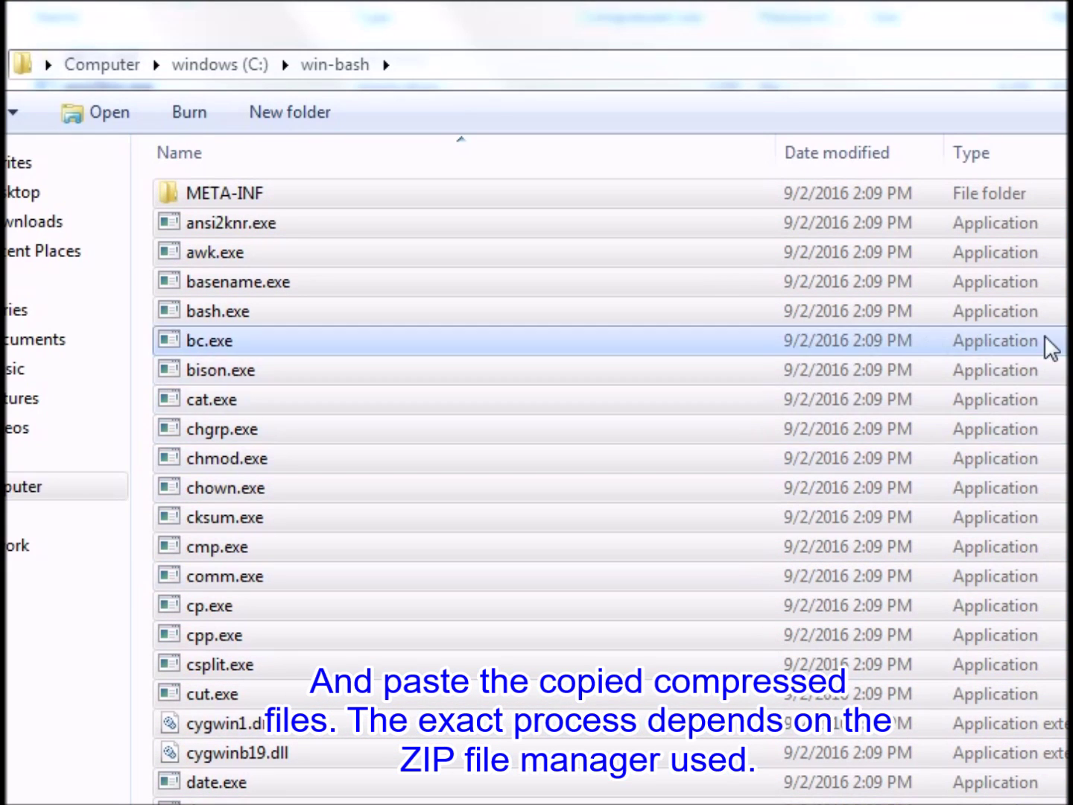
left_click(565, 340)
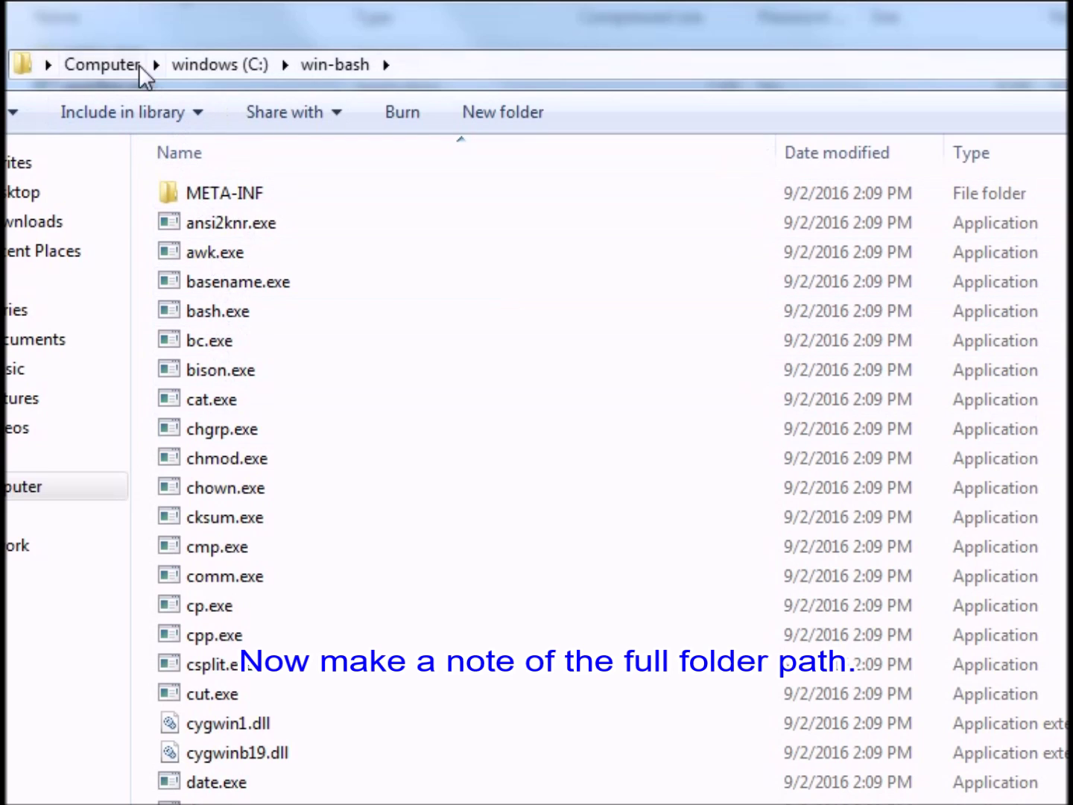
Step: Copy the C:\win-bash address as text into a new Notepad note, then select bash.exe
right_click(344, 63)
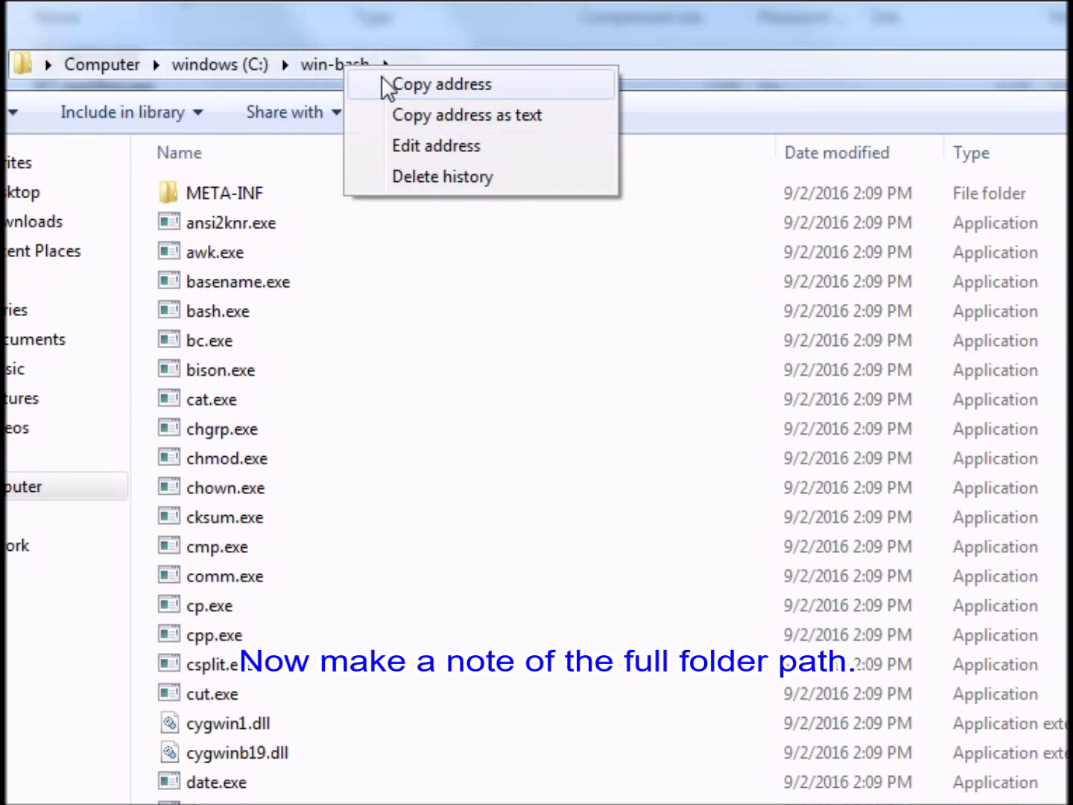
left_click(417, 113)
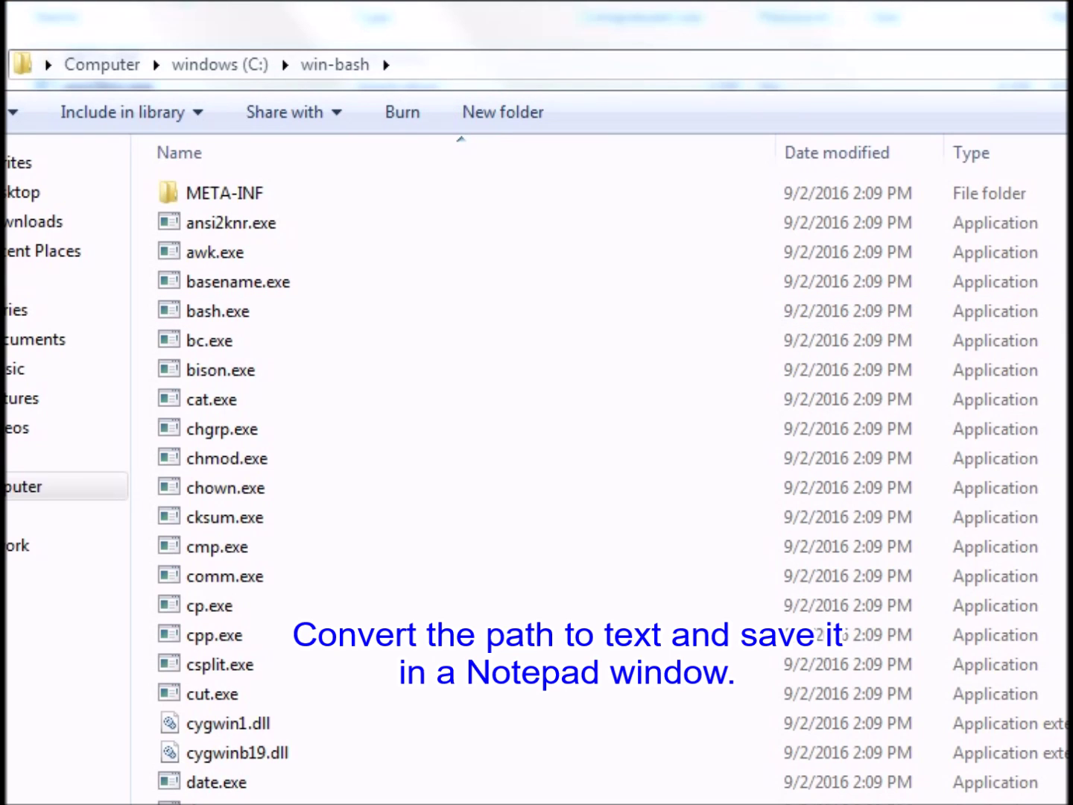
left_click_drag(258, 230, 697, 119)
left_click_drag(917, 132, 953, 77)
left_click(132, 95)
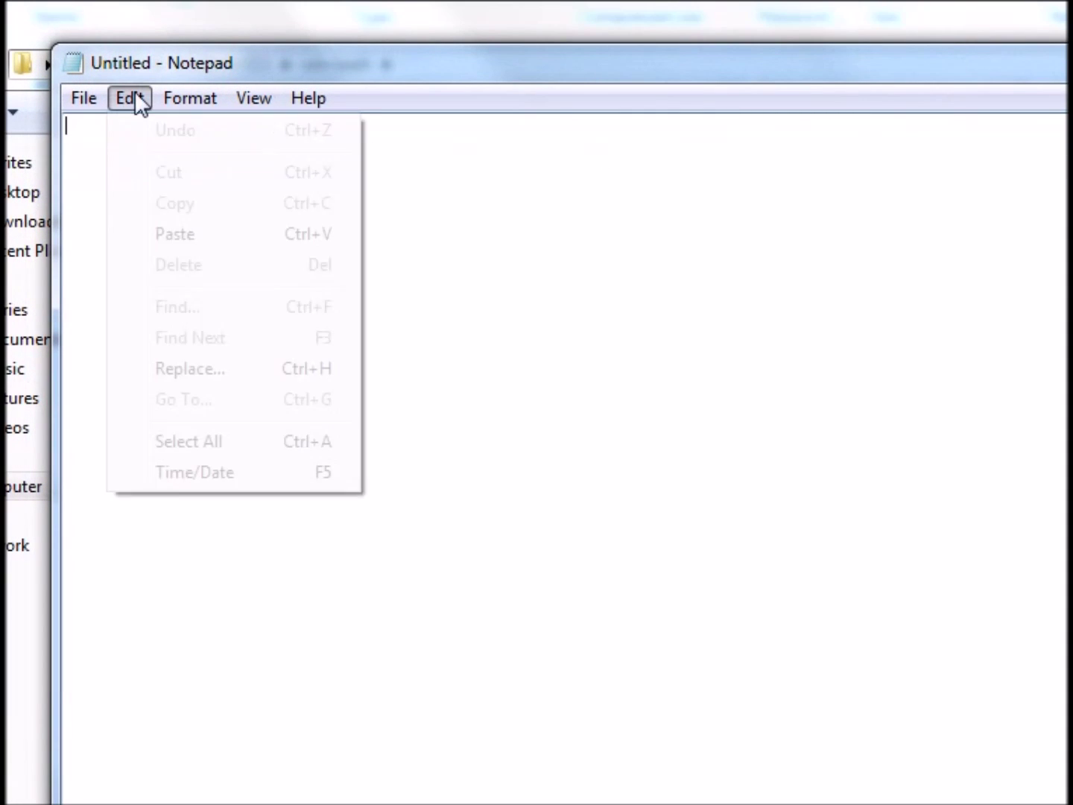
left_click(167, 233)
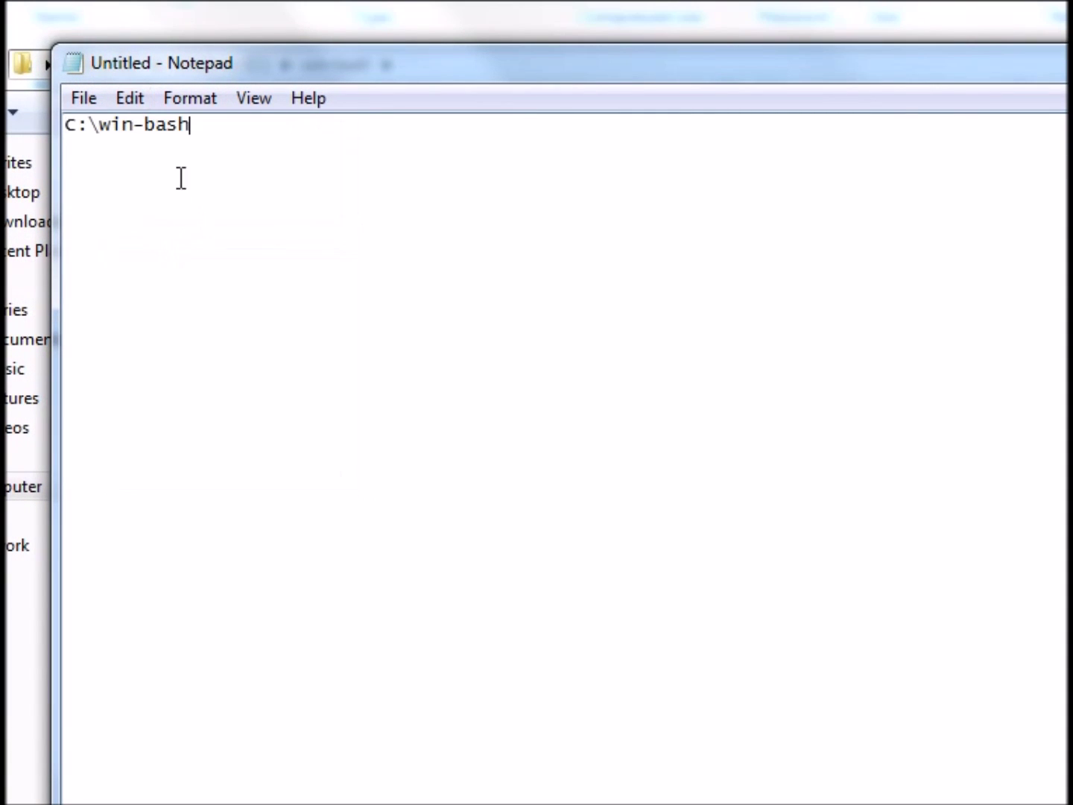
left_click_drag(467, 59, 1072, 313)
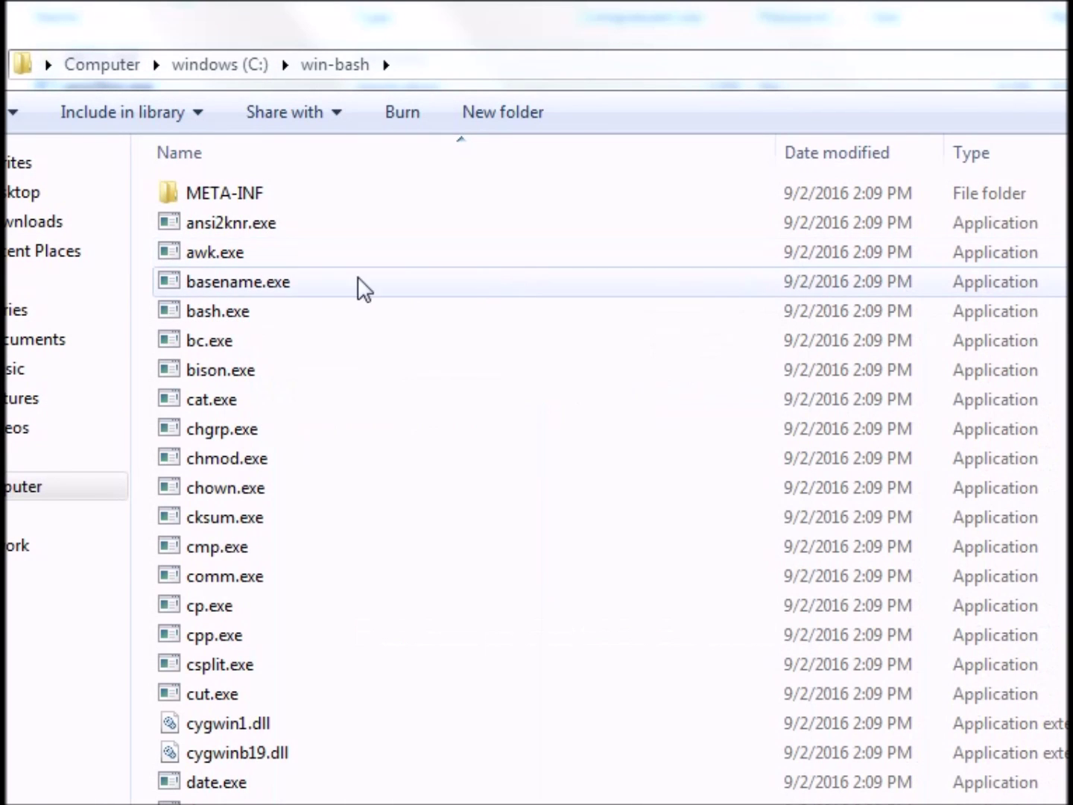
left_click(202, 313)
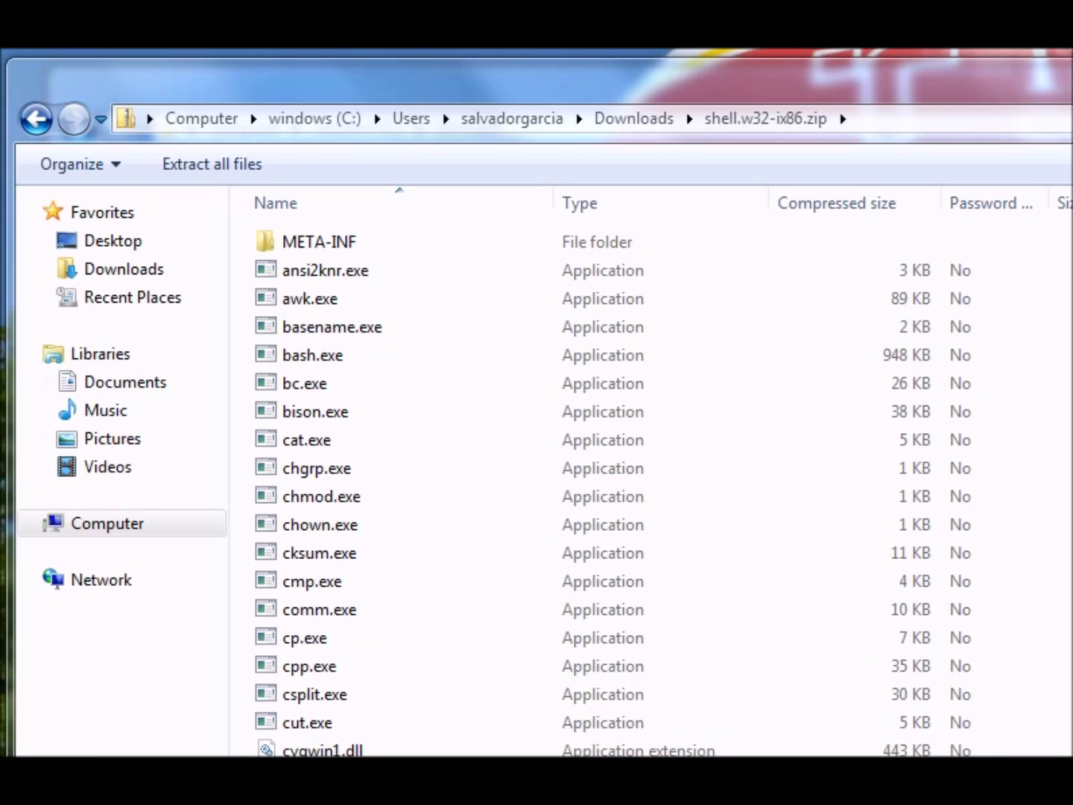
Step: Paste the four-line batch script into a new Notepad and remove the 'bashfoldername' placeholder
key("super")
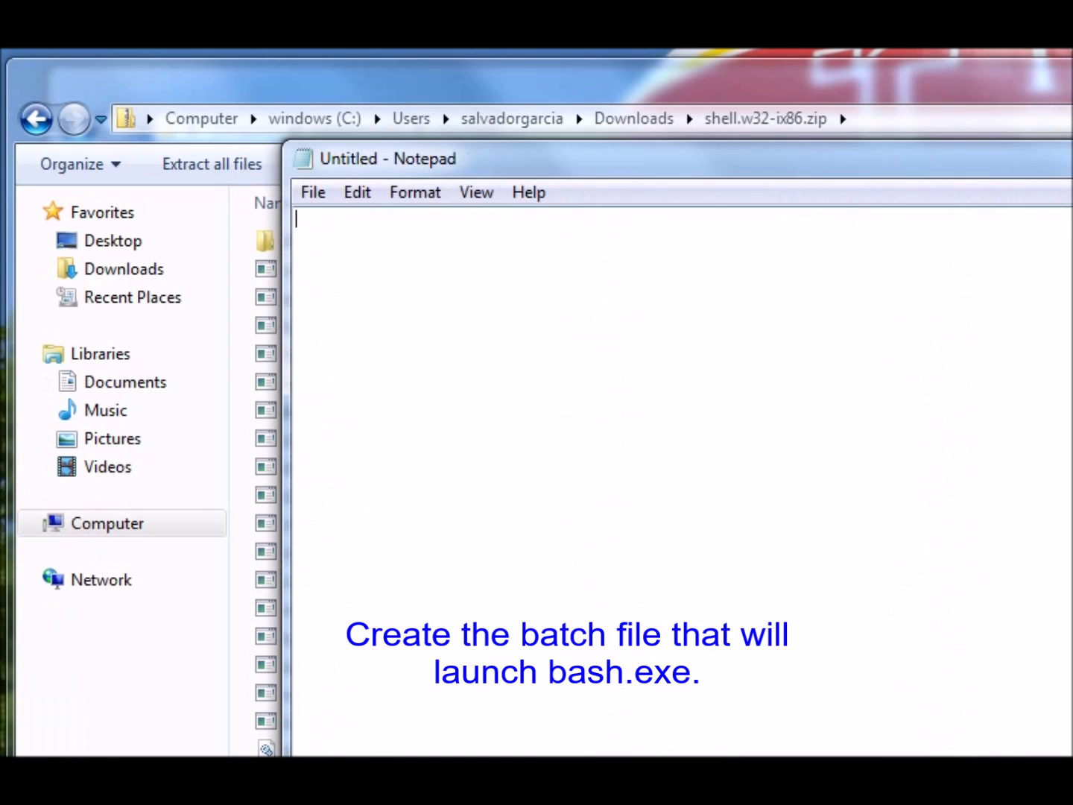
left_click_drag(492, 145, 491, 123)
left_click_drag(599, 131, 377, 103)
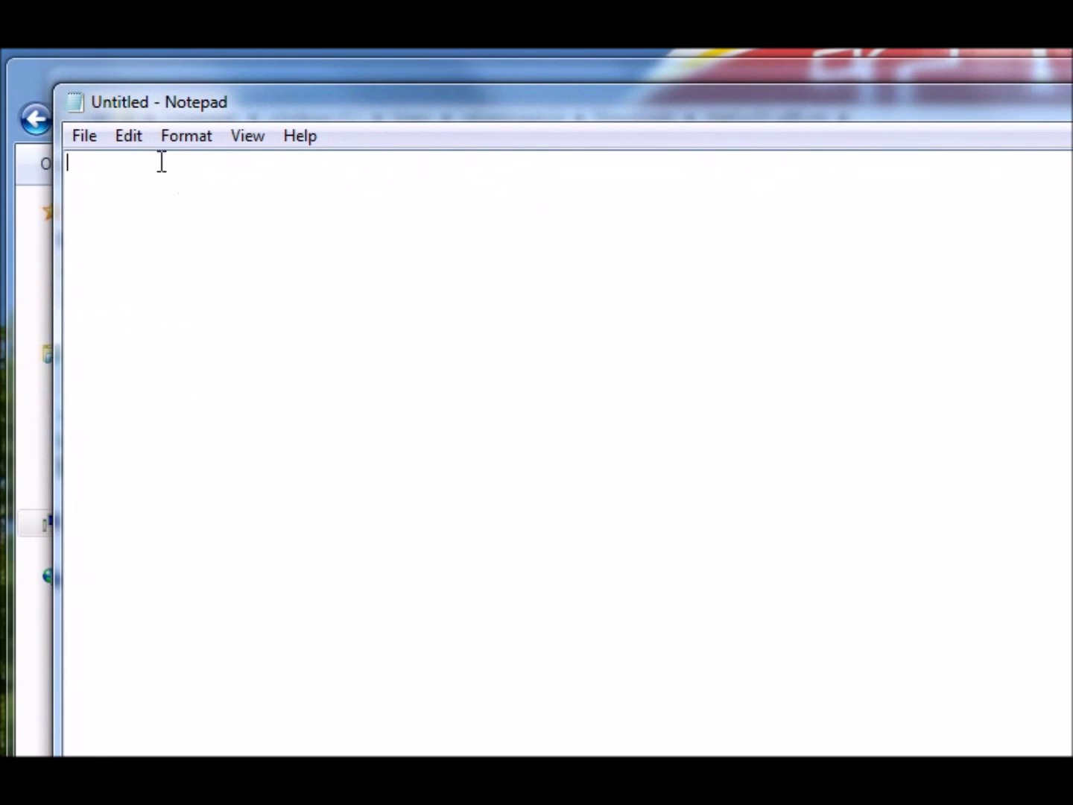
left_click(128, 136)
left_click(163, 269)
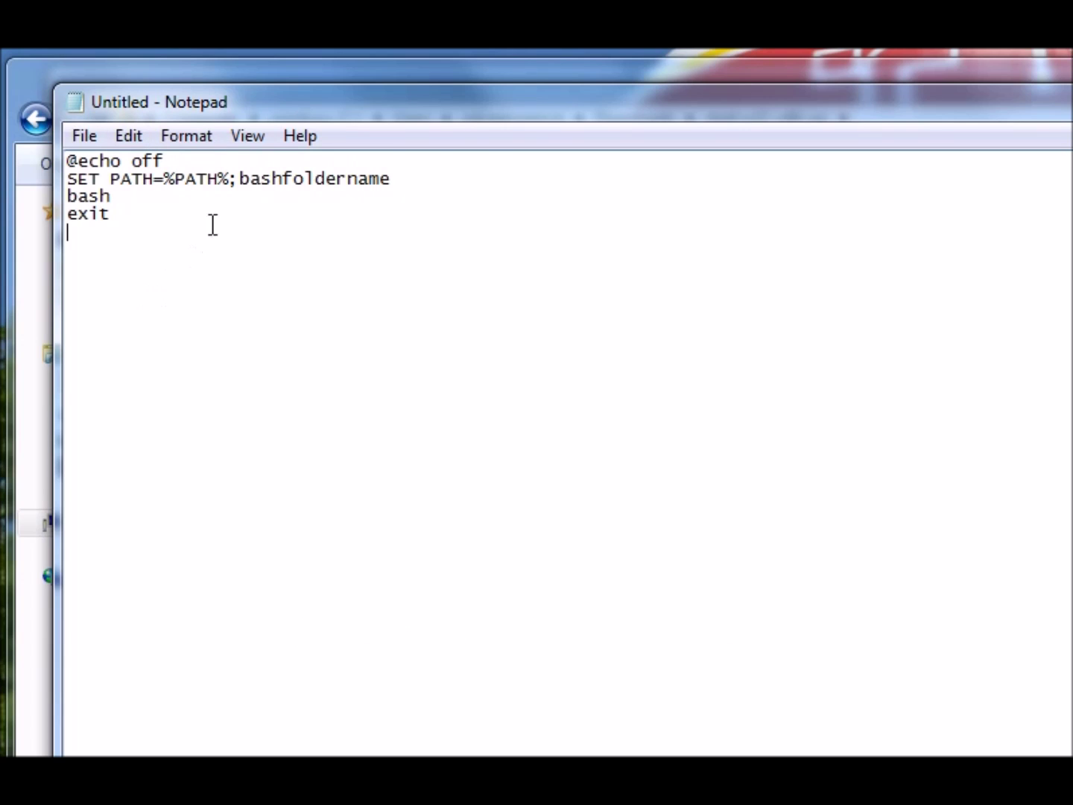
left_click(412, 178)
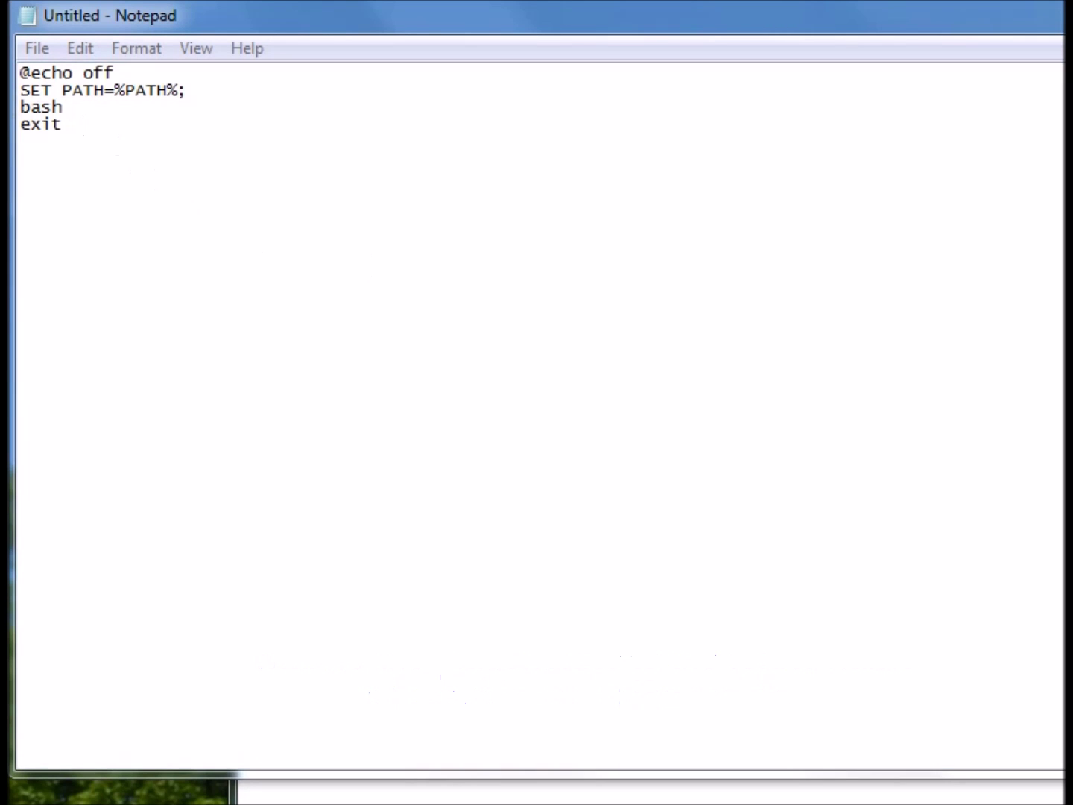
Step: Copy c:\win-bash from the other note and paste it after SET PATH=%PATH%;
left_click(192, 92)
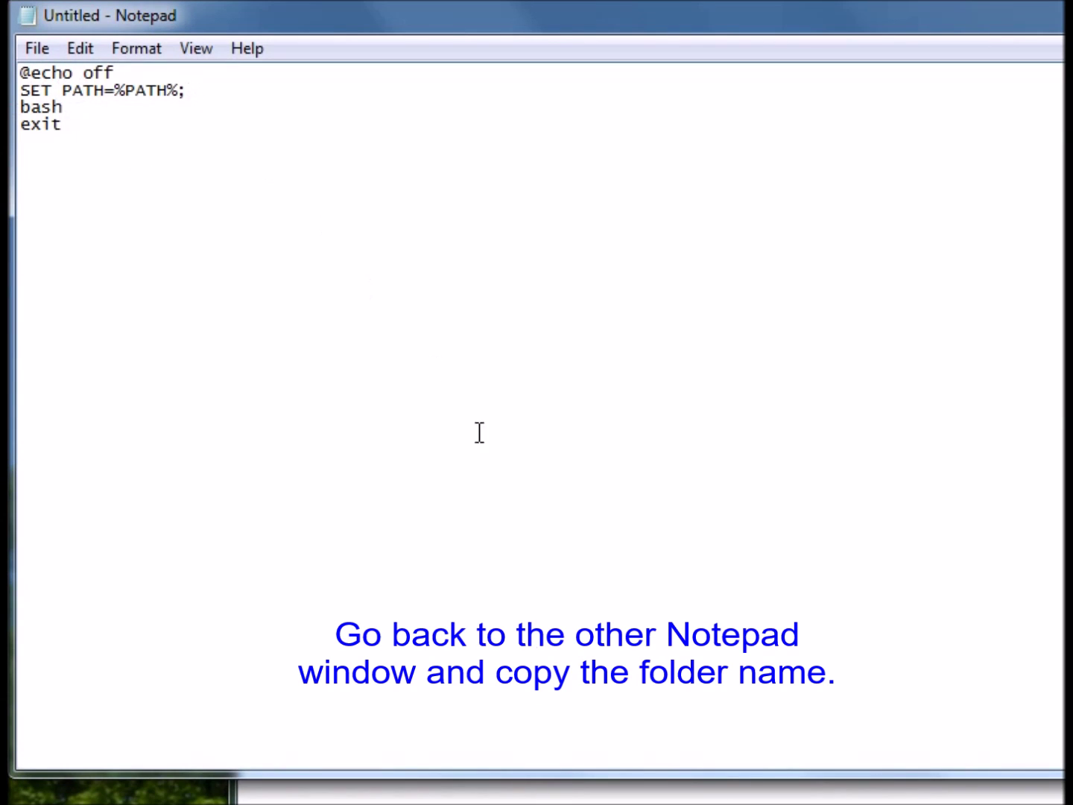
key("alt+Tab")
left_click_drag(362, 266, 199, 265)
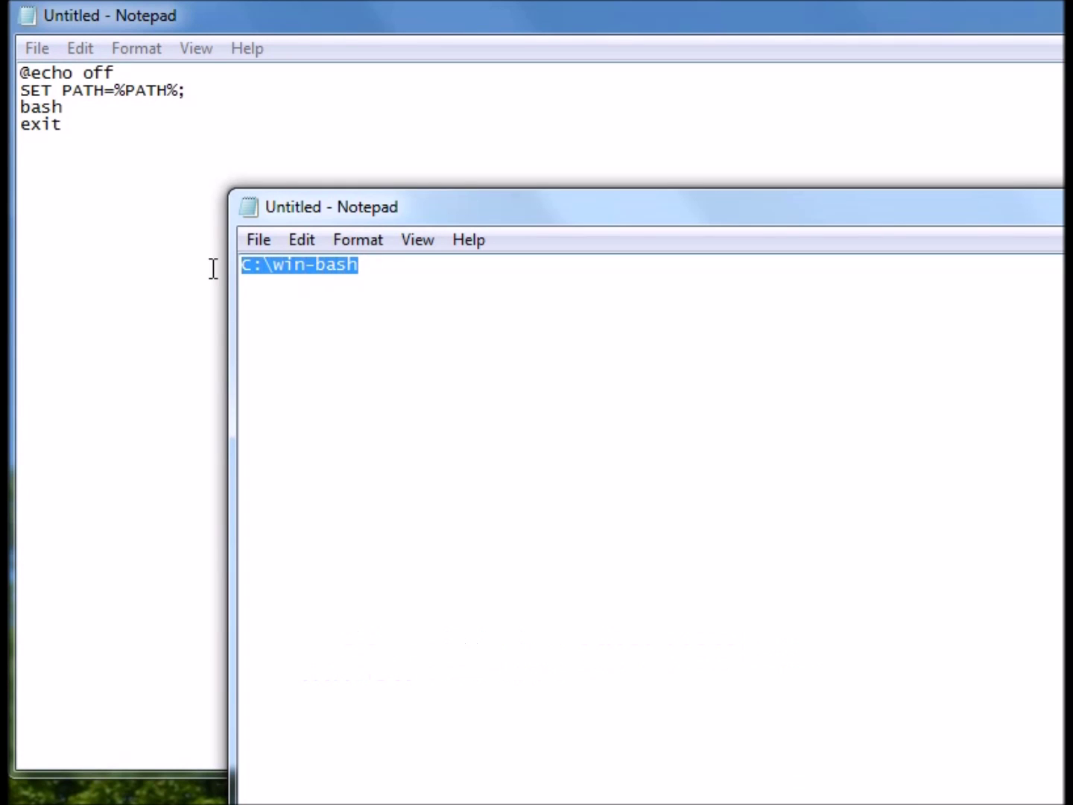
left_click(302, 240)
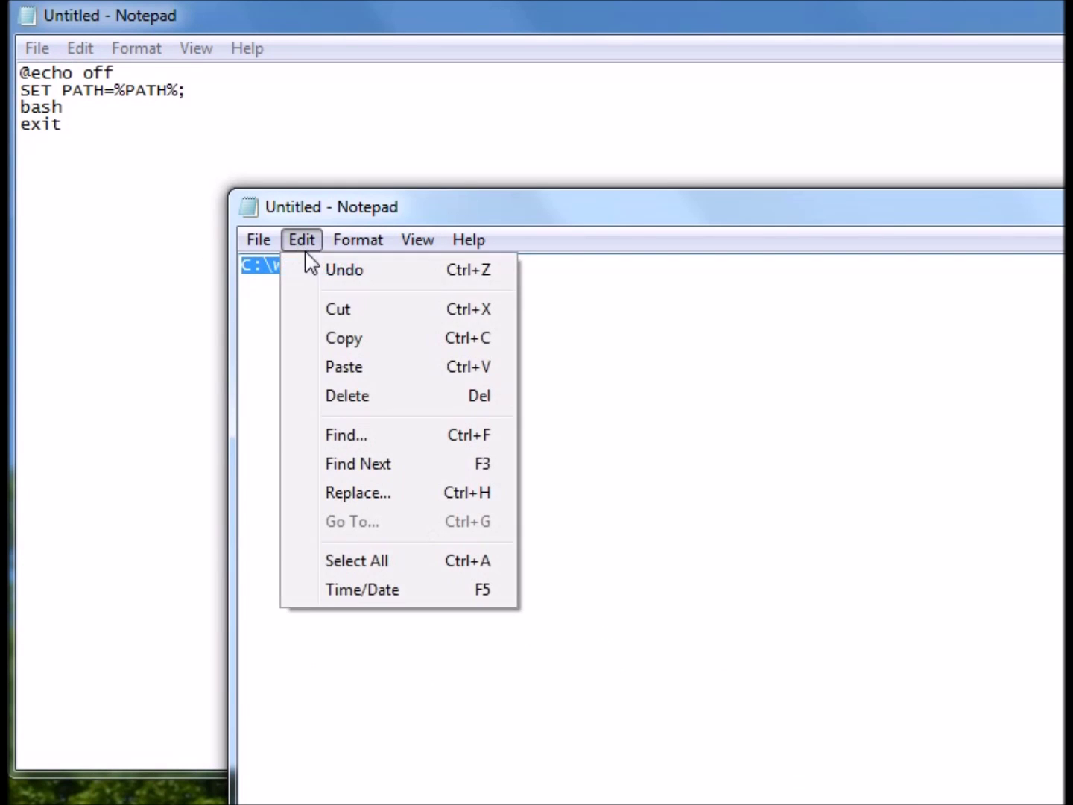
left_click(341, 341)
left_click(160, 162)
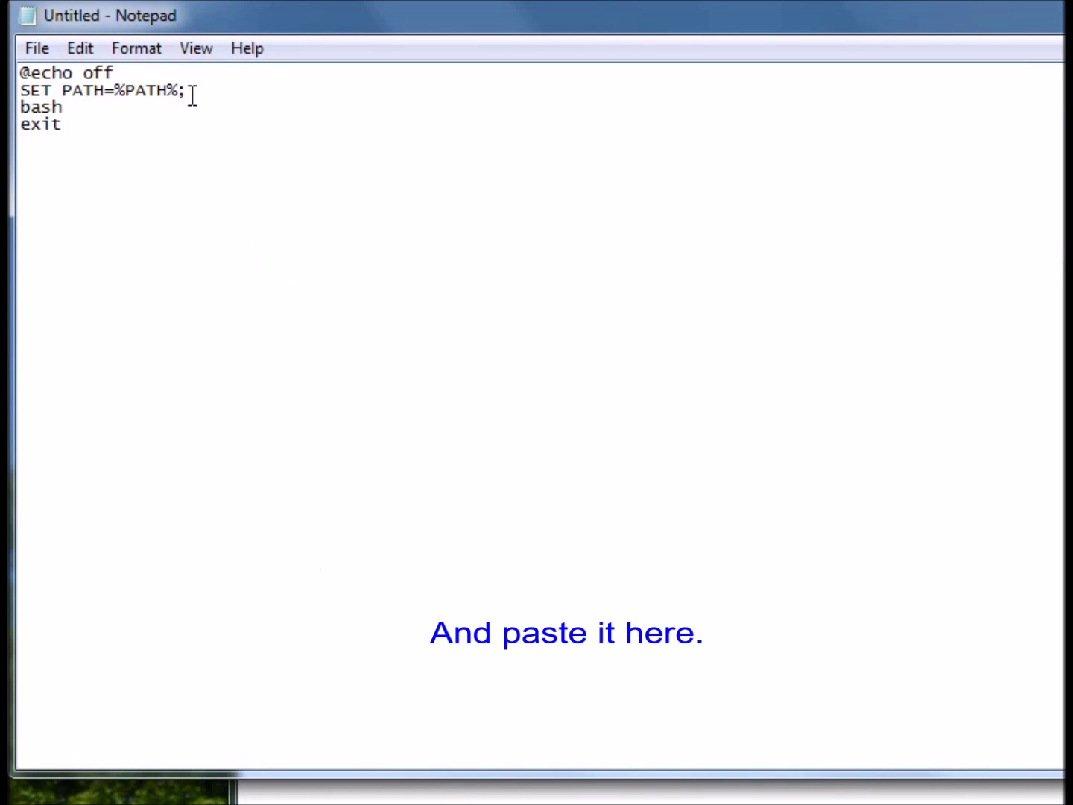
left_click(80, 50)
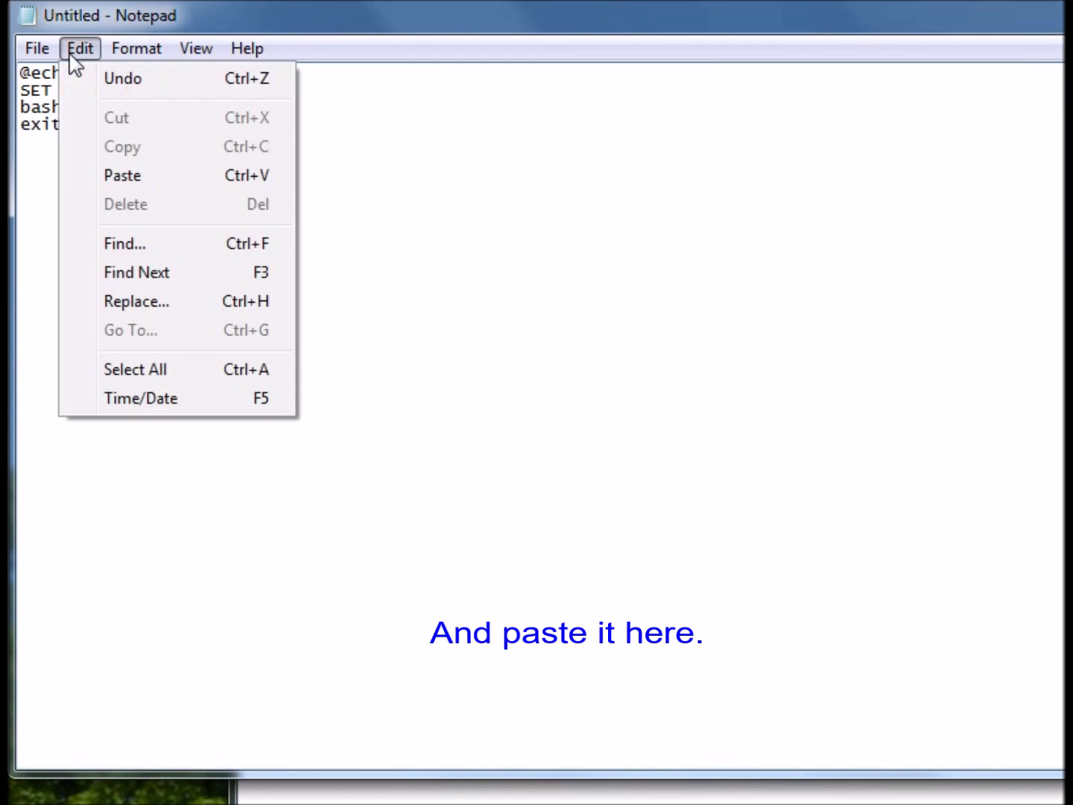
left_click(131, 176)
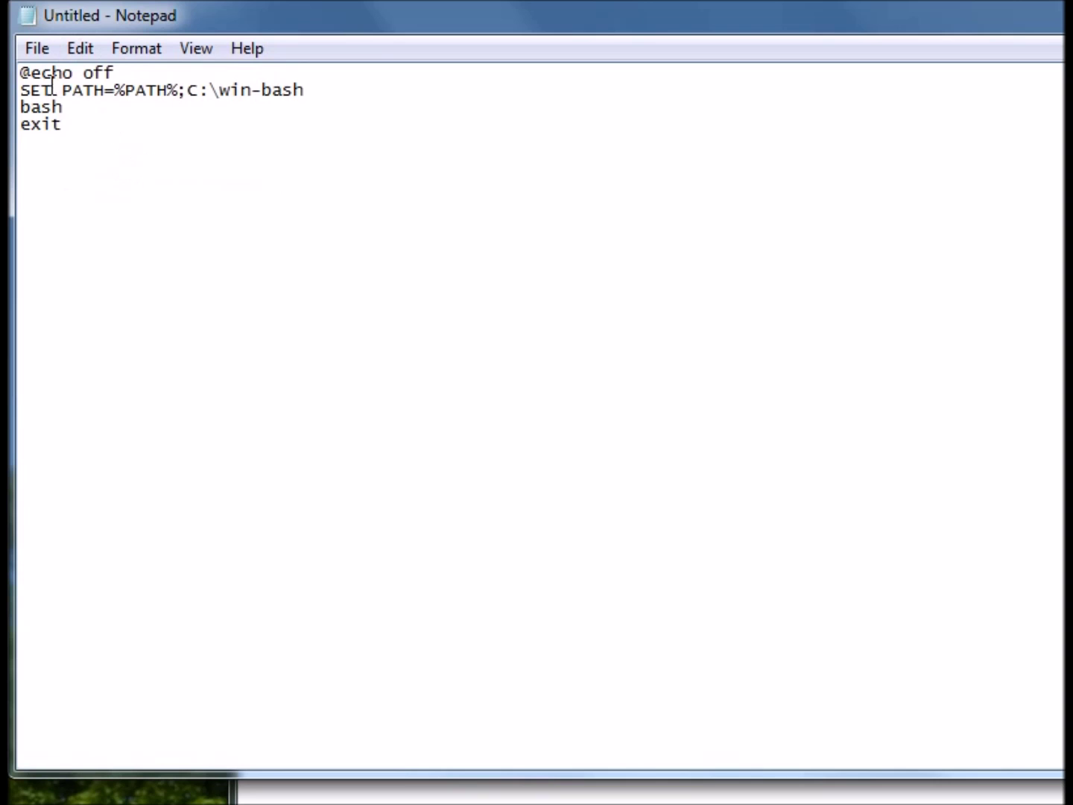
Step: Save the script as setpath.bat in C:\win-bash, with Save as type set to All Files (*.*)
left_click(36, 49)
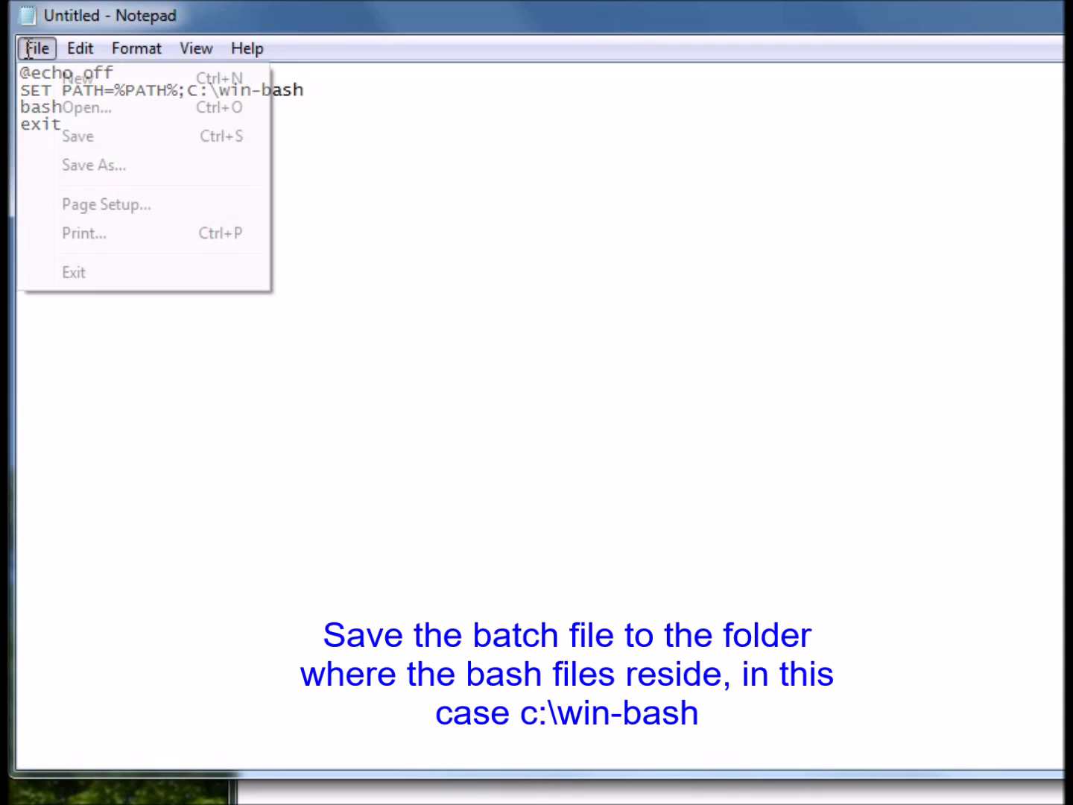
left_click(78, 138)
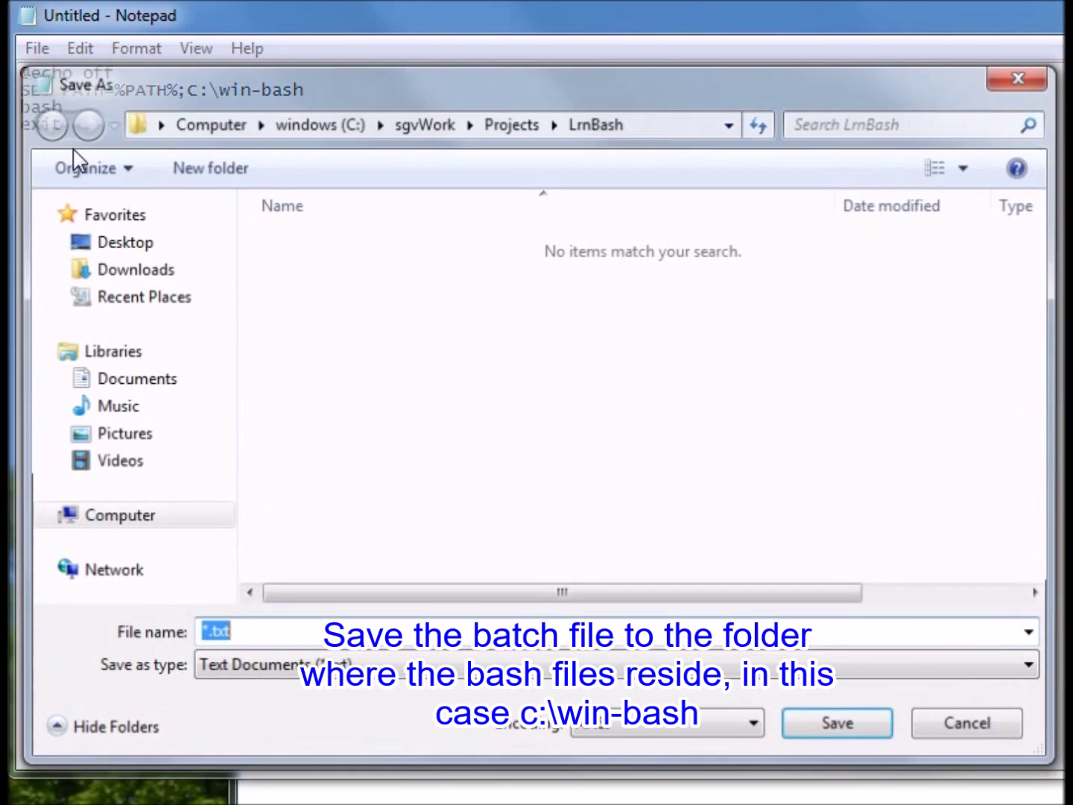
left_click(313, 128)
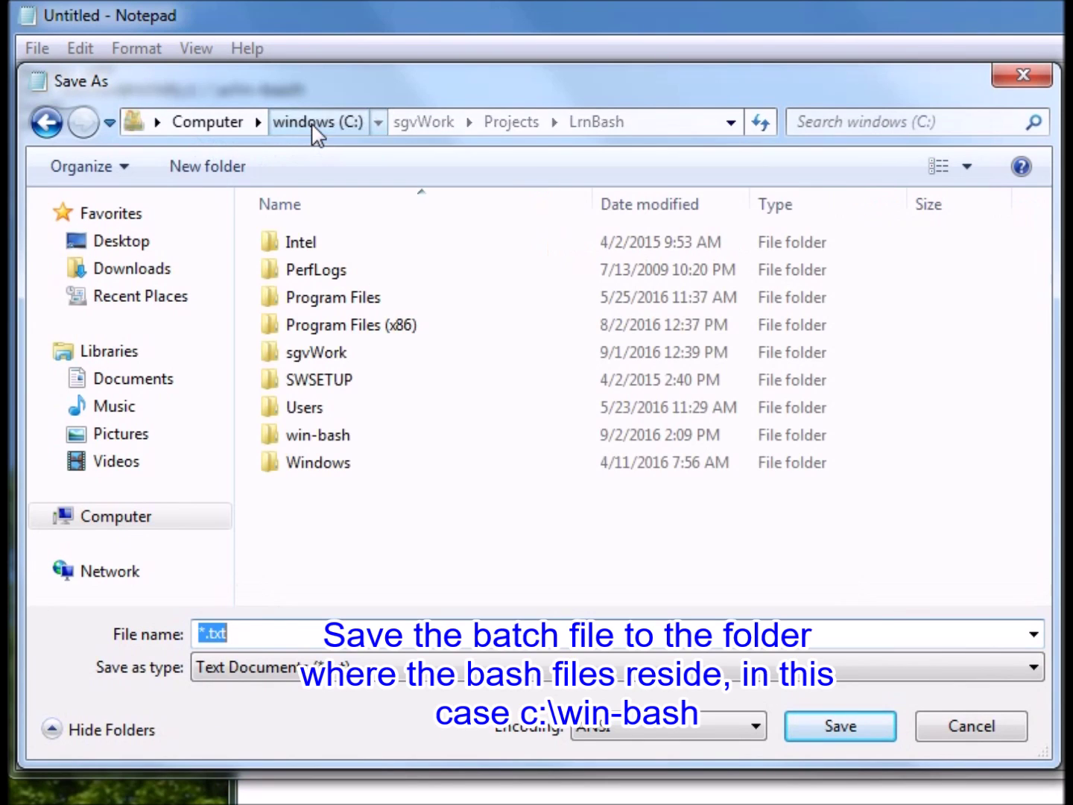
double_click(318, 438)
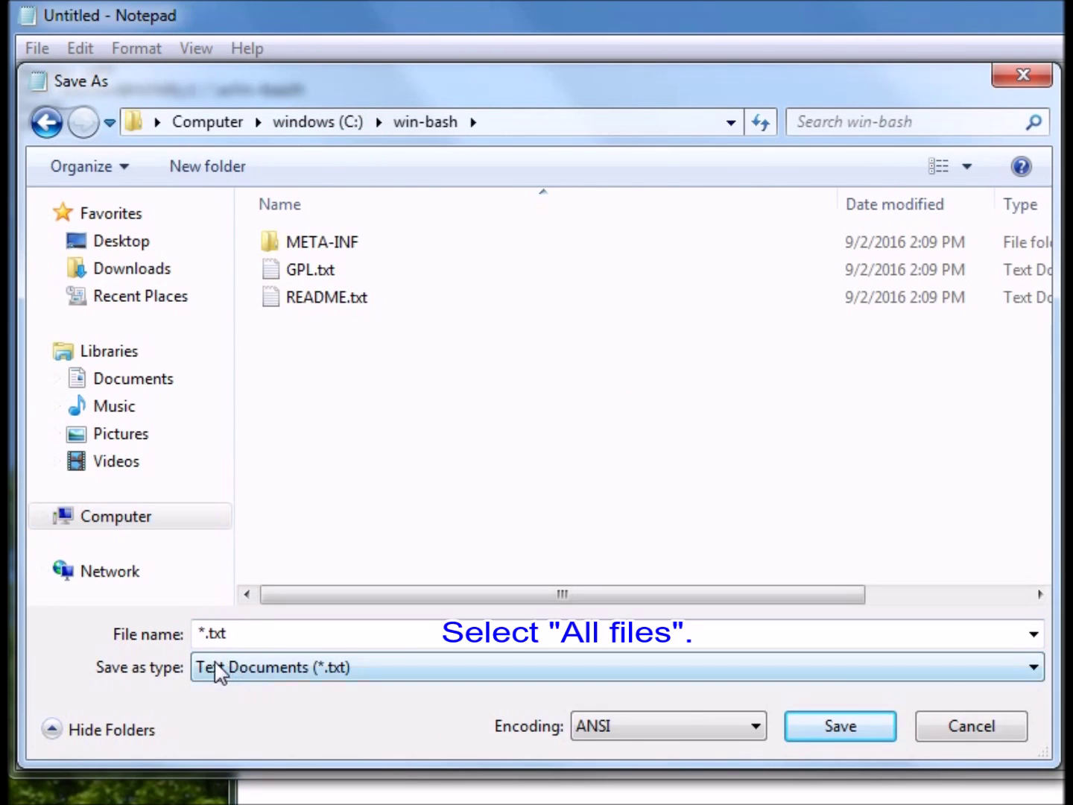
left_click(251, 668)
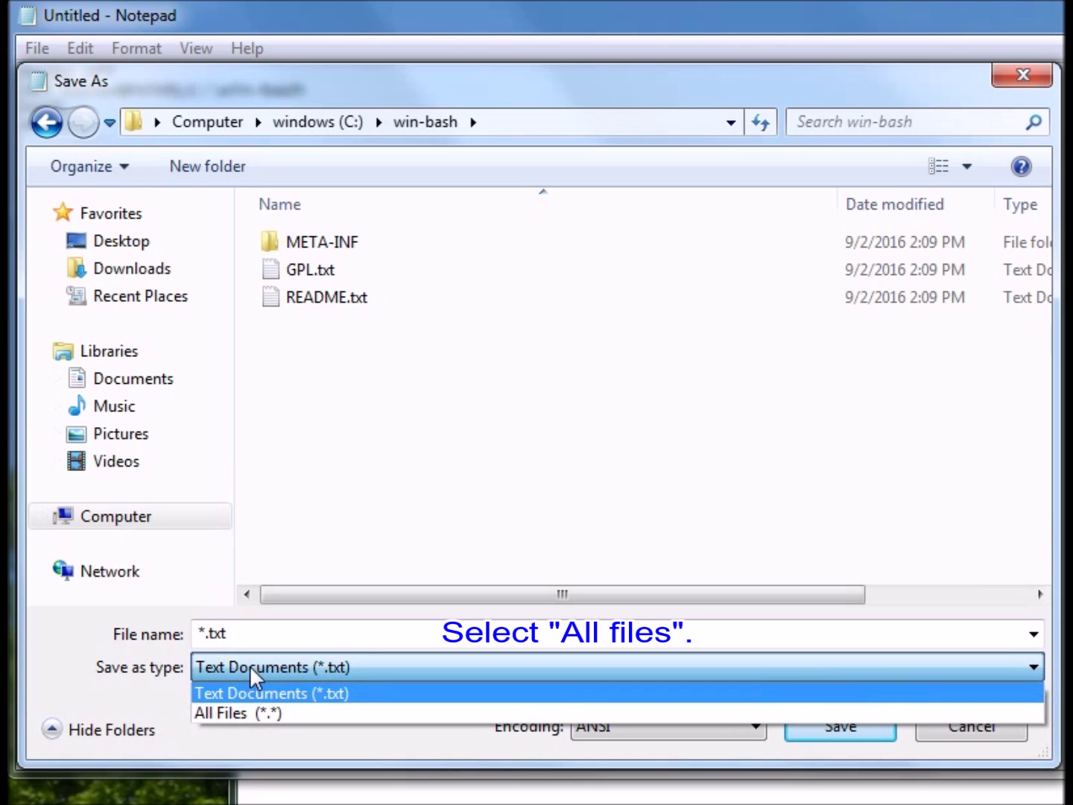
left_click(250, 713)
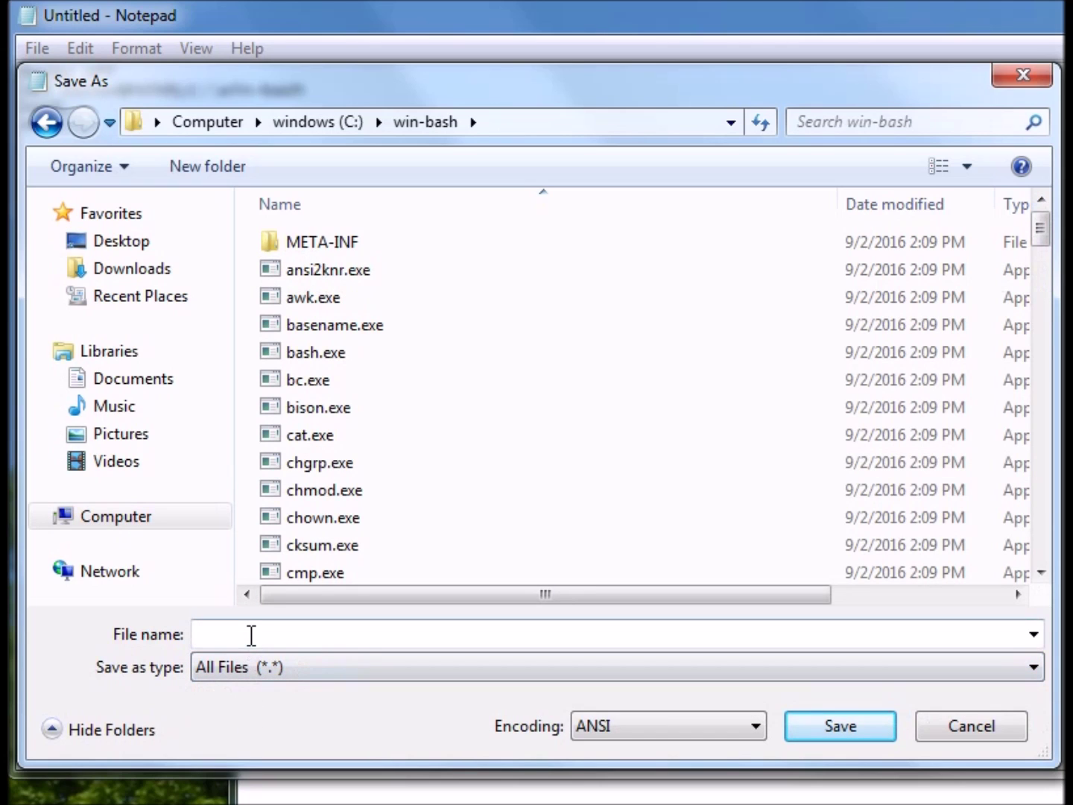
type("path.bat")
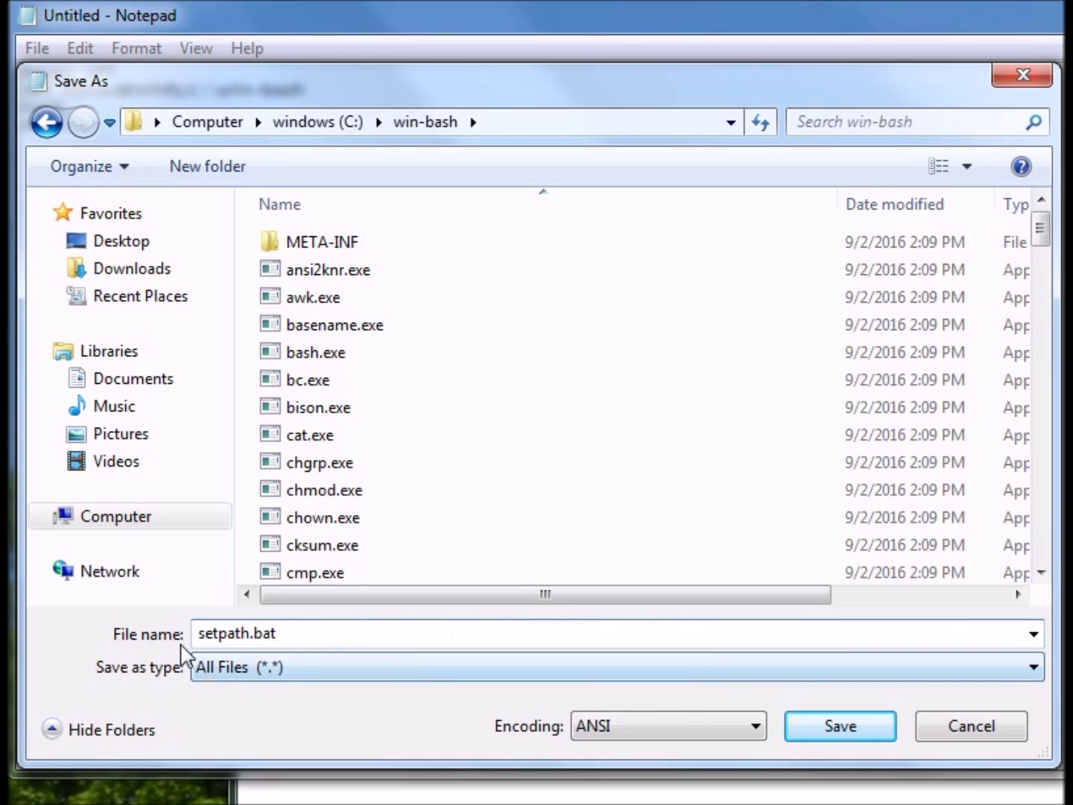
left_click(832, 724)
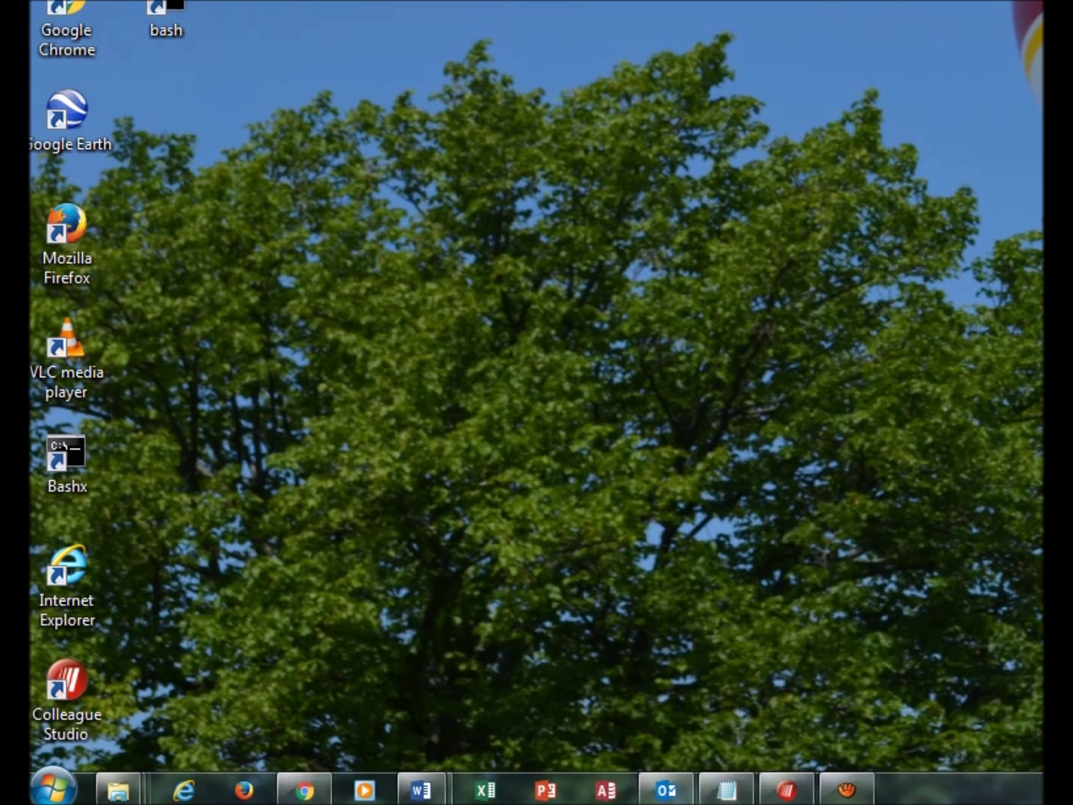
Step: Create a new folder named bash on the C: drive
left_click(52, 788)
left_click(416, 477)
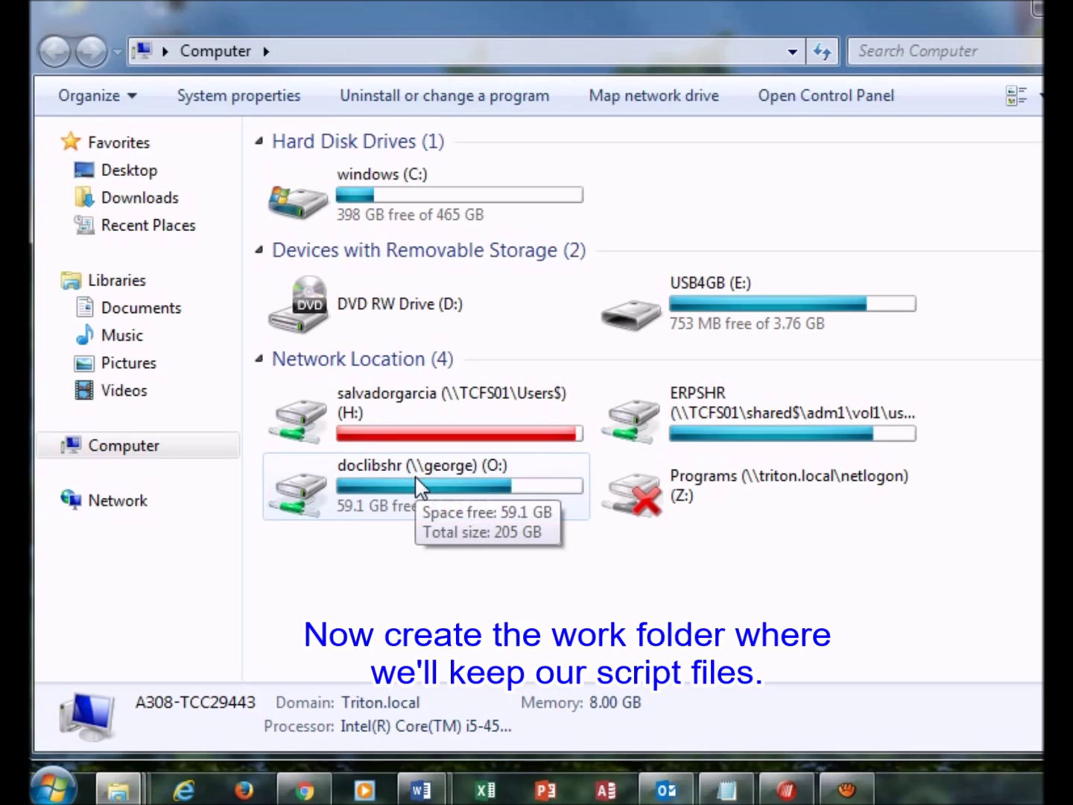
double_click(364, 187)
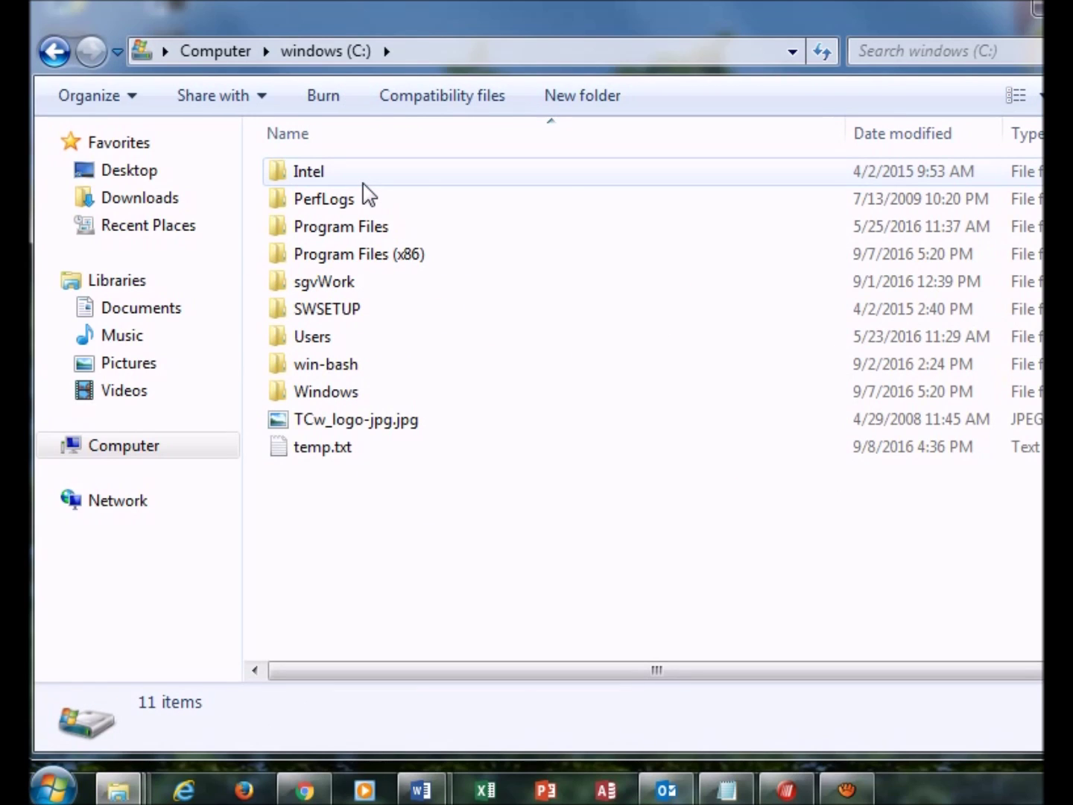
right_click(487, 192)
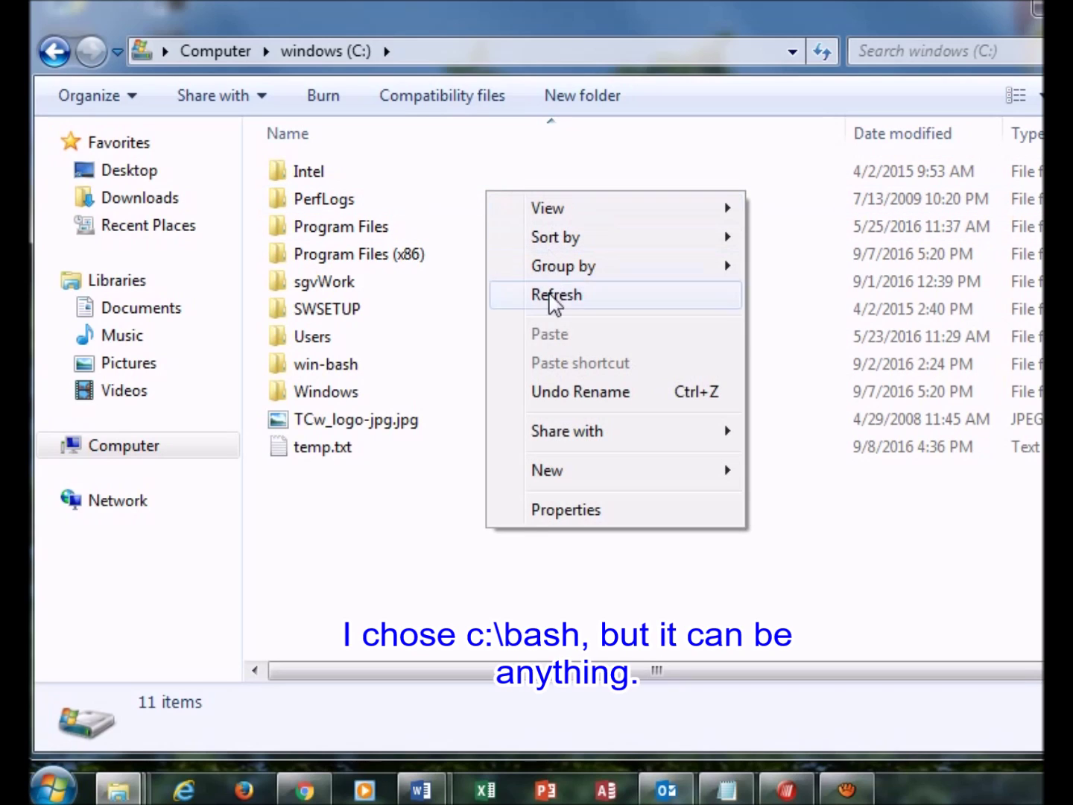
mouse_move(555, 477)
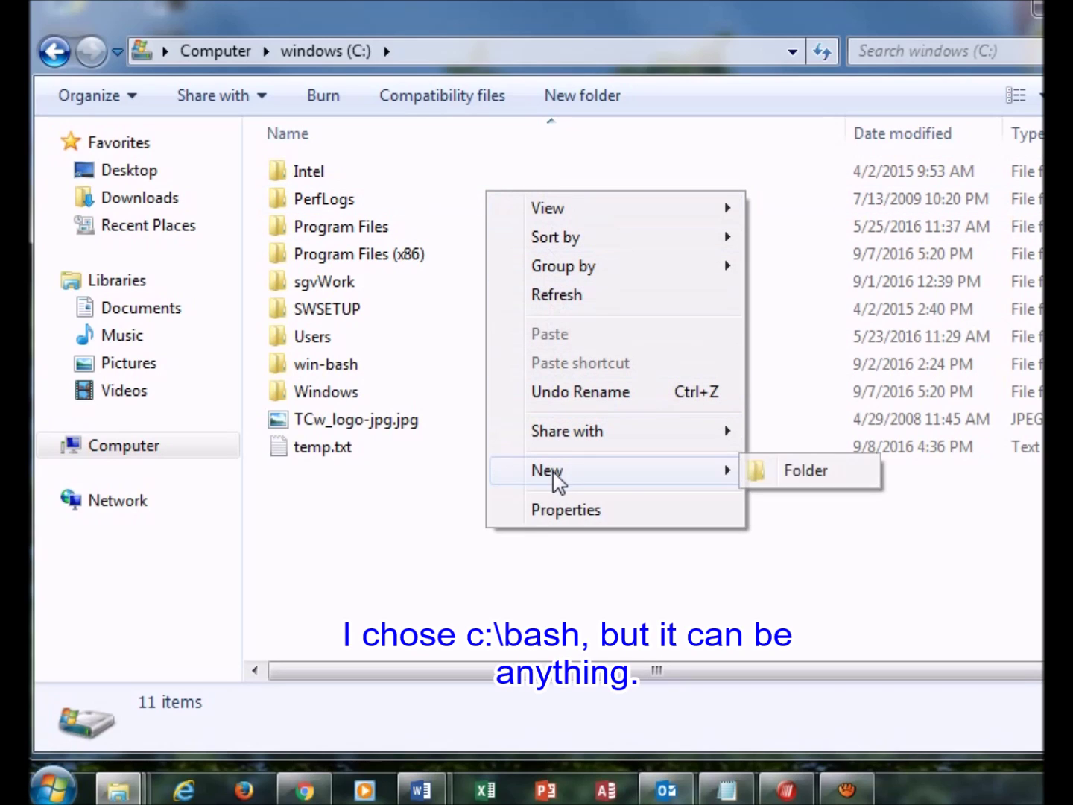
left_click(801, 474)
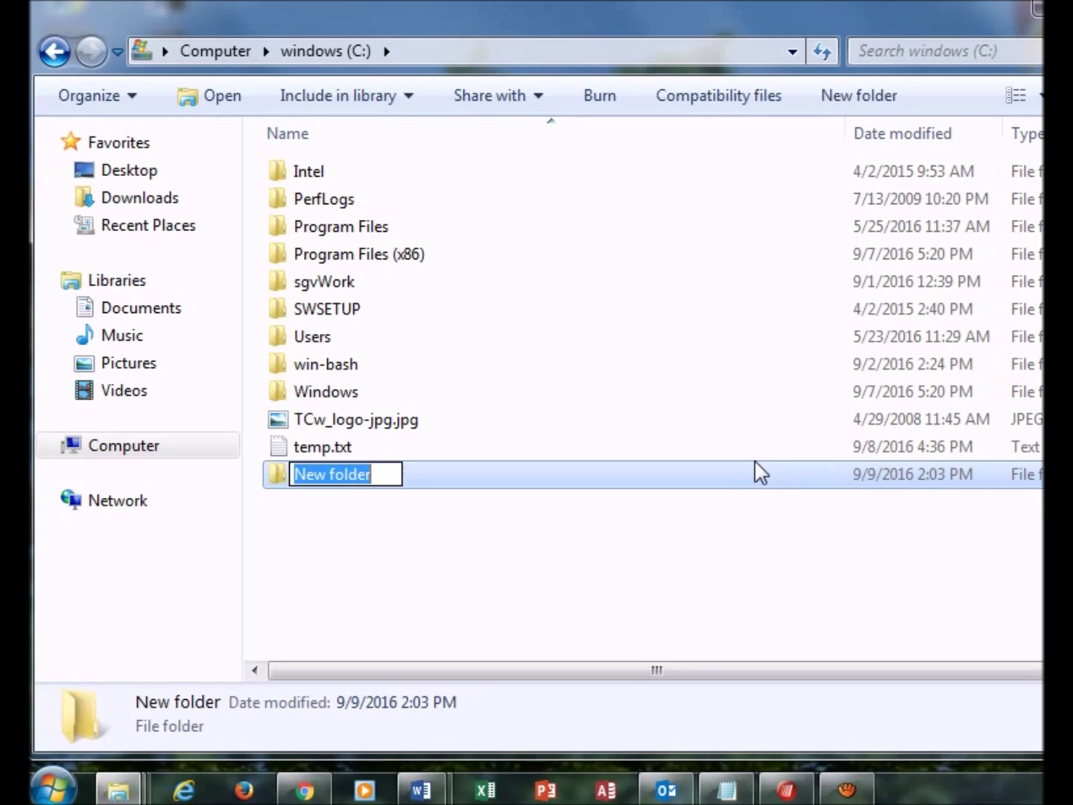
type("bash")
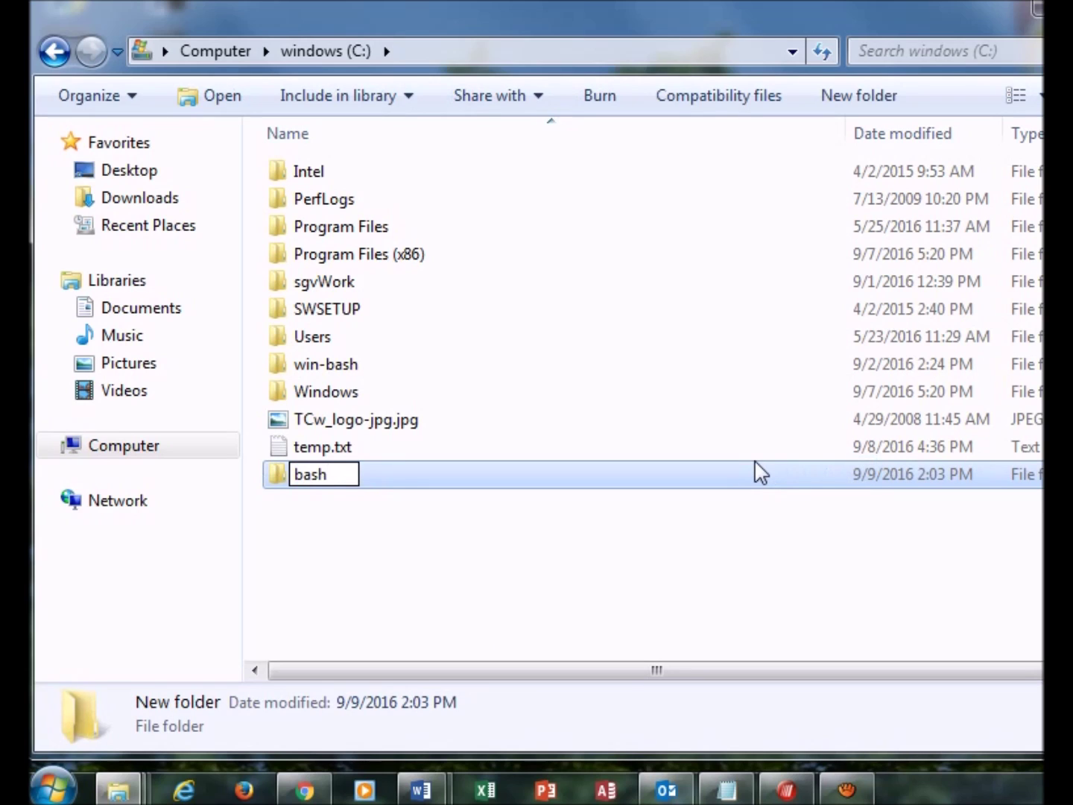
key("Return")
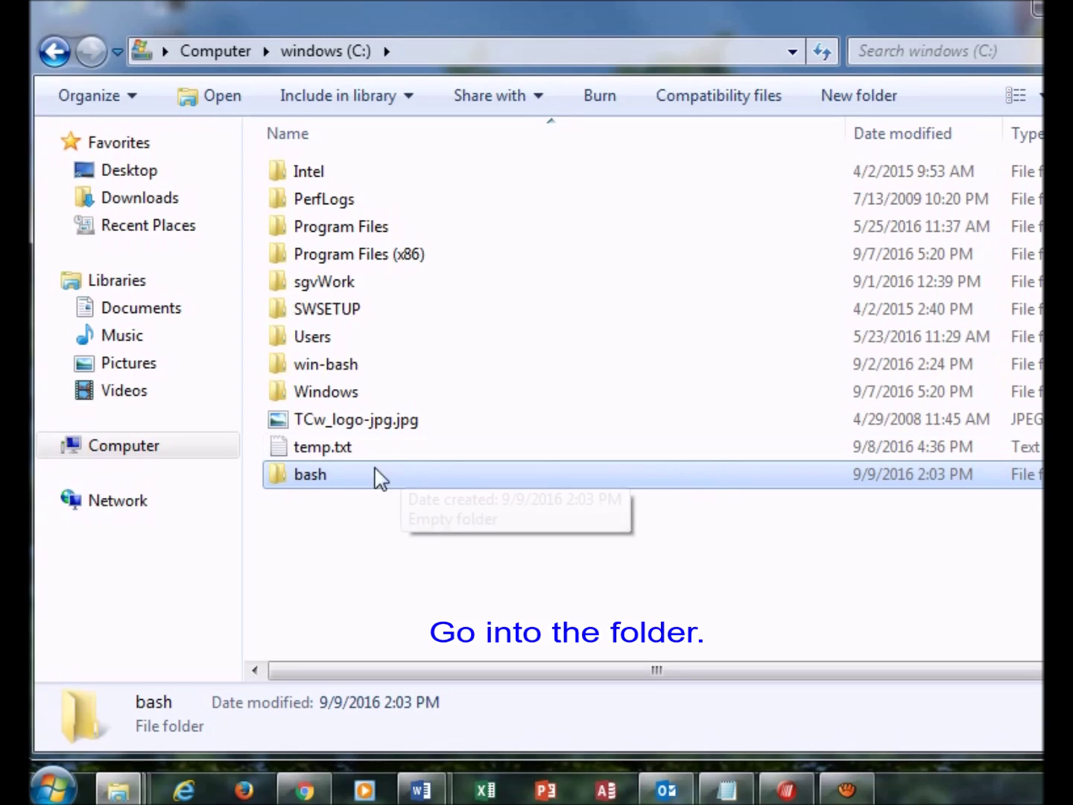
Step: Open the bash folder and copy its address as text
double_click(316, 478)
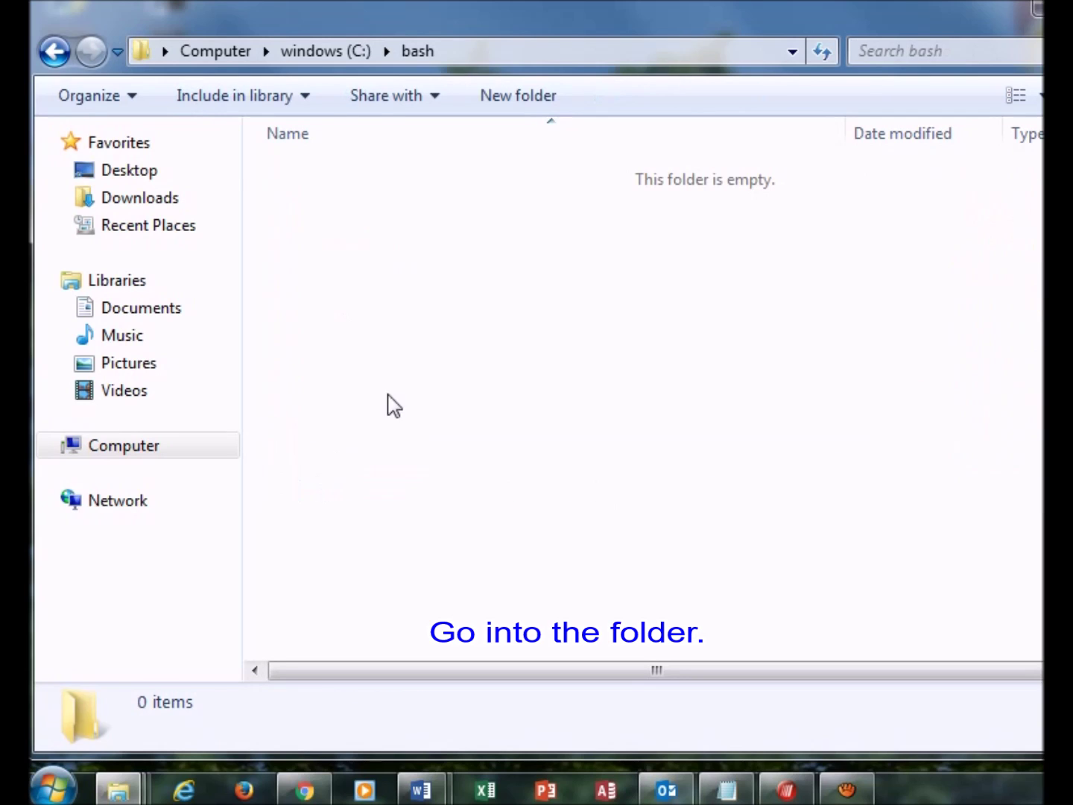
right_click(410, 53)
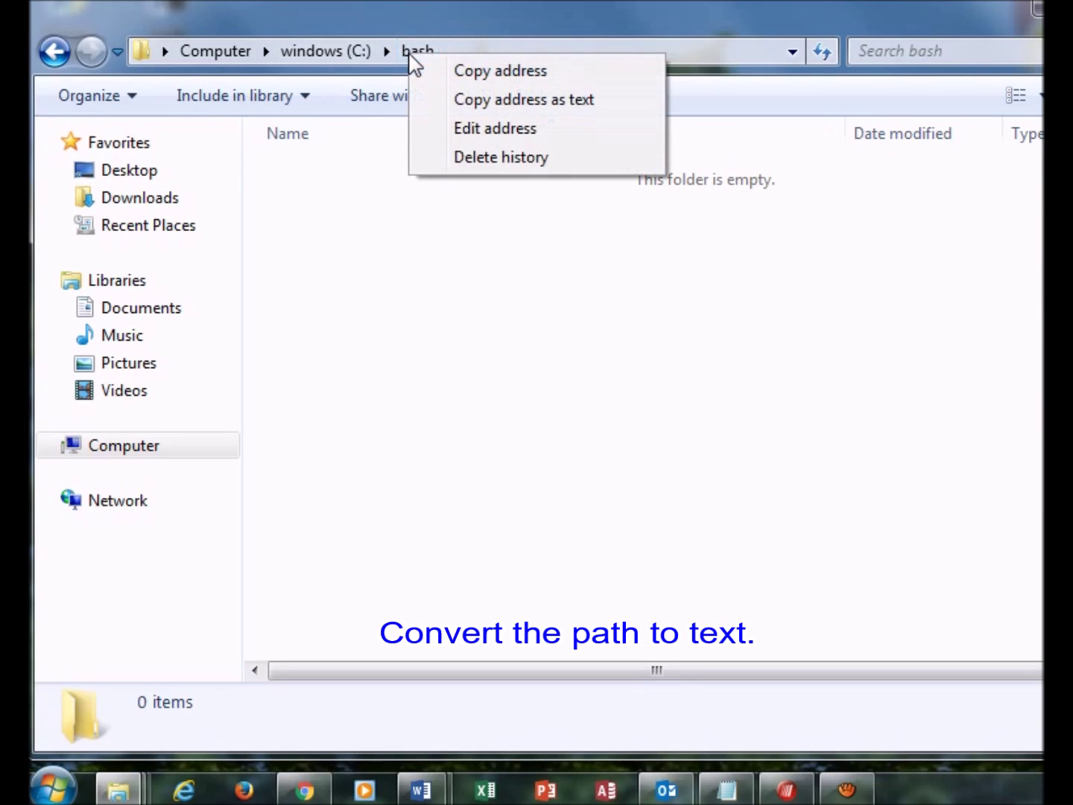
left_click(499, 104)
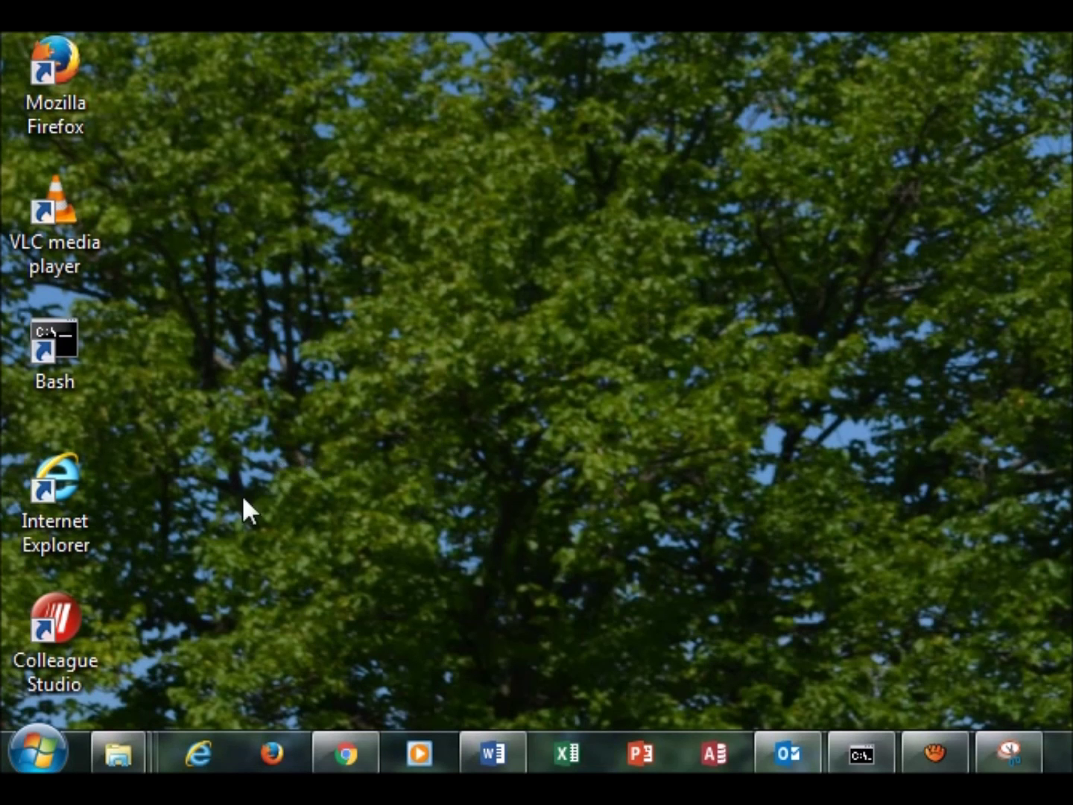
Step: Send Command Prompt from All Programs > Accessories to the desktop as a shortcut
left_click(33, 755)
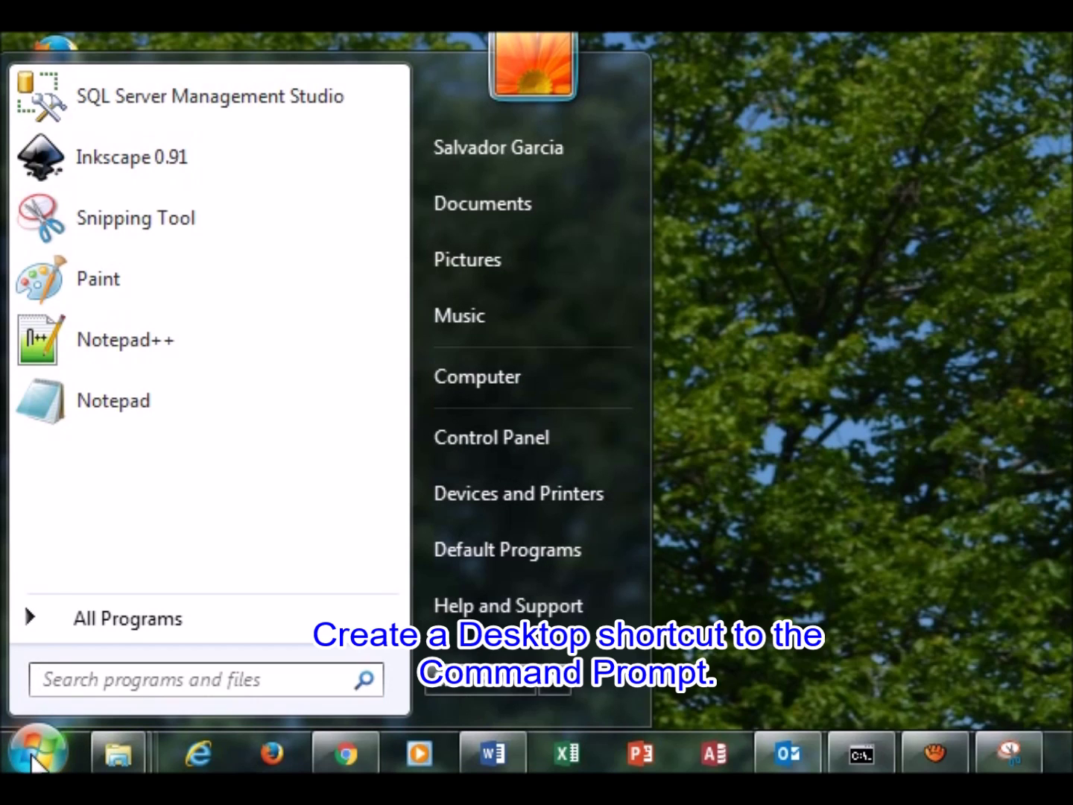
left_click(104, 622)
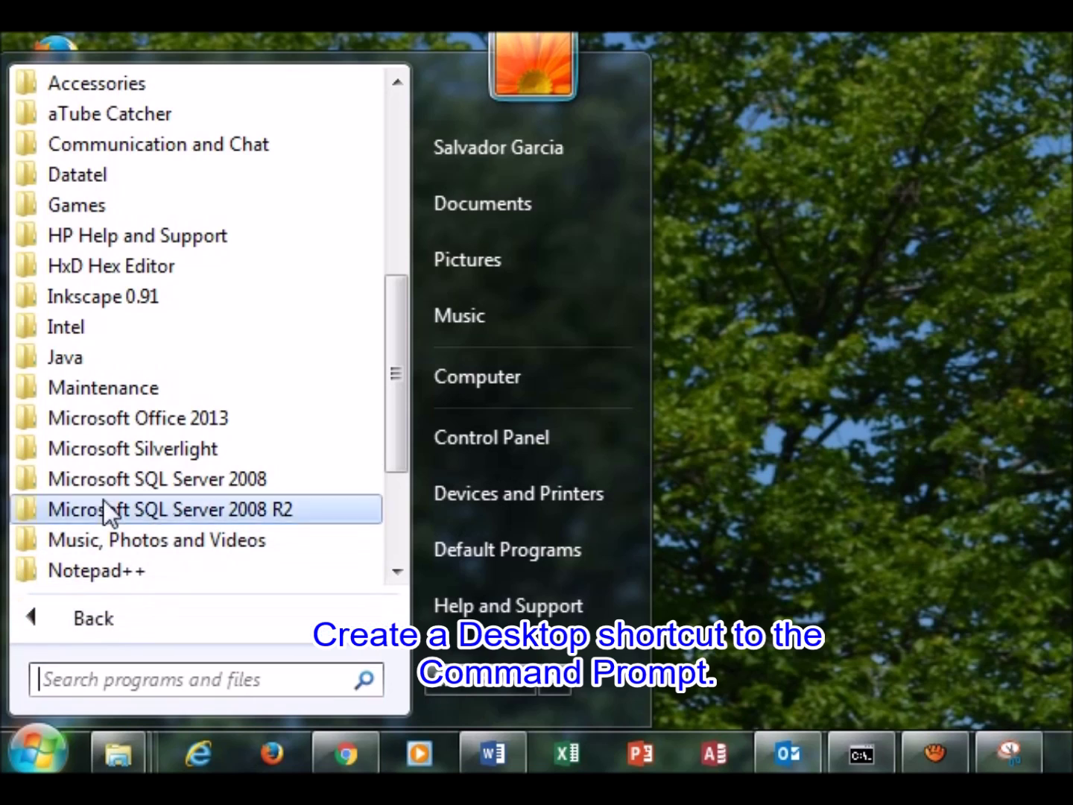
left_click(116, 82)
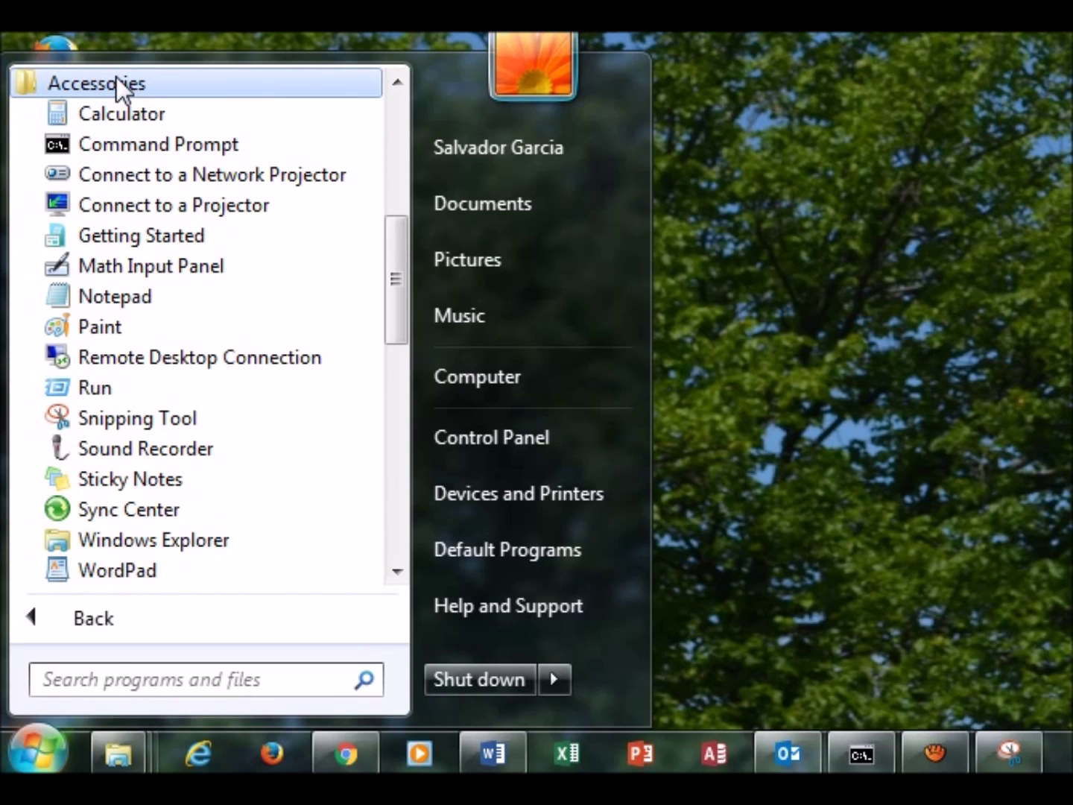
right_click(122, 146)
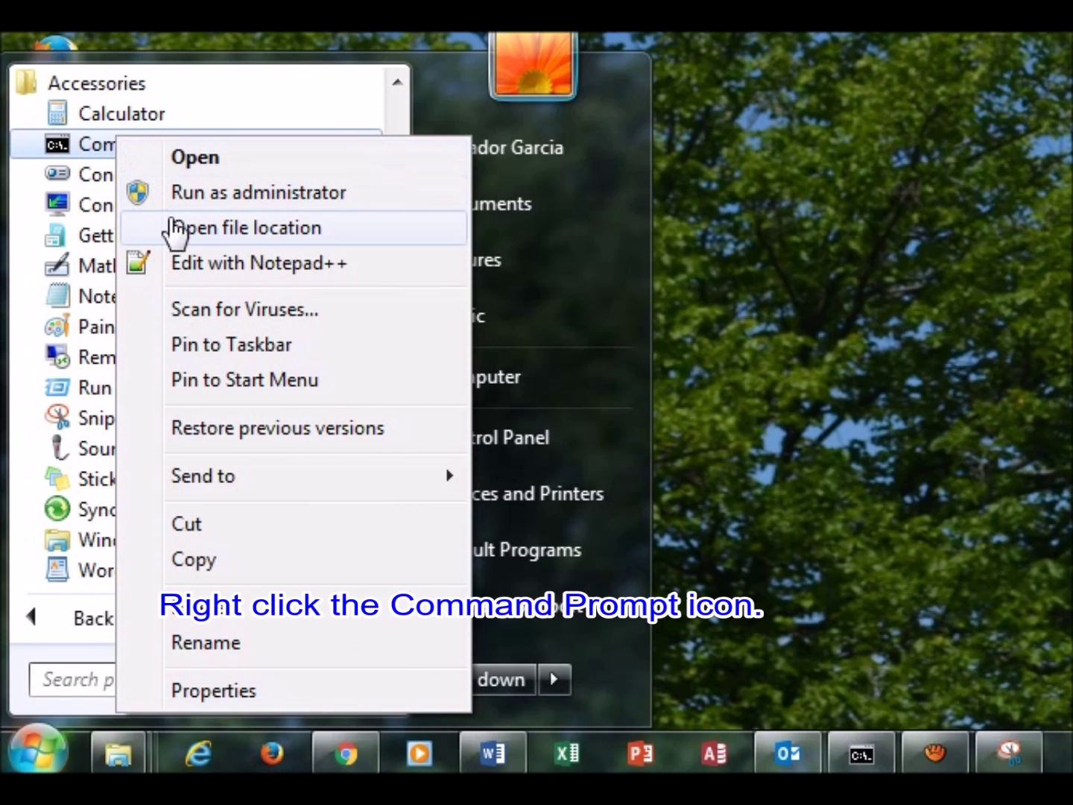
mouse_move(188, 483)
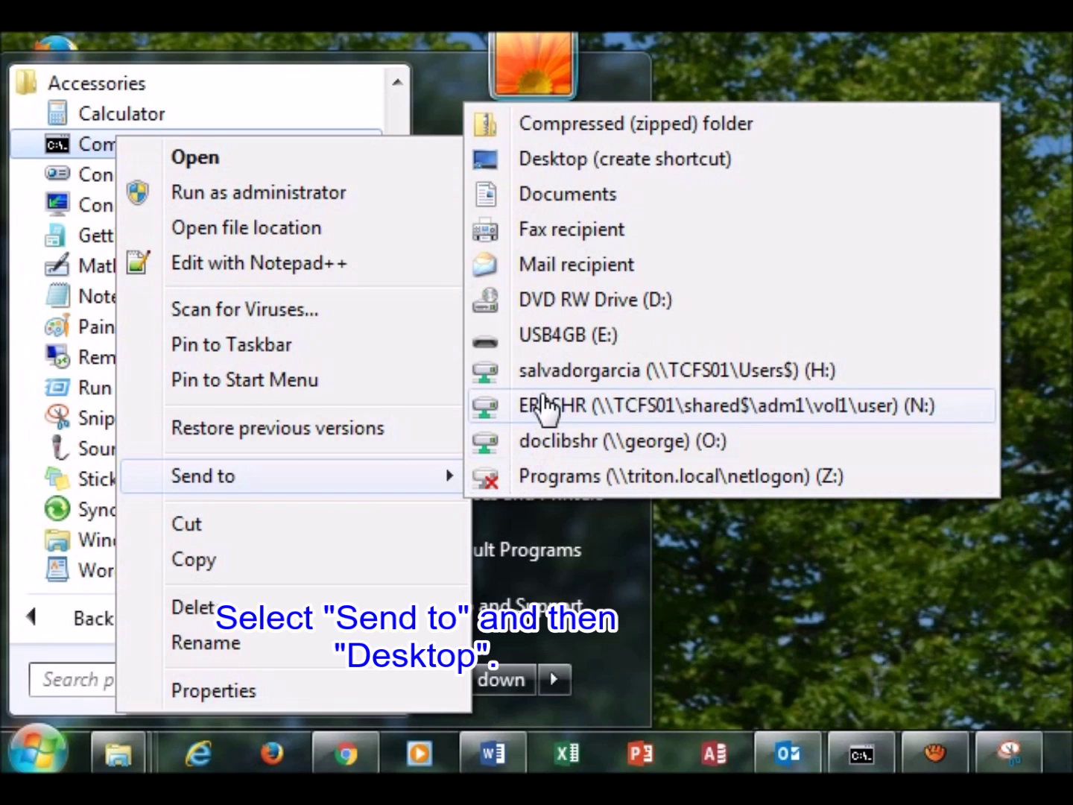
left_click(550, 160)
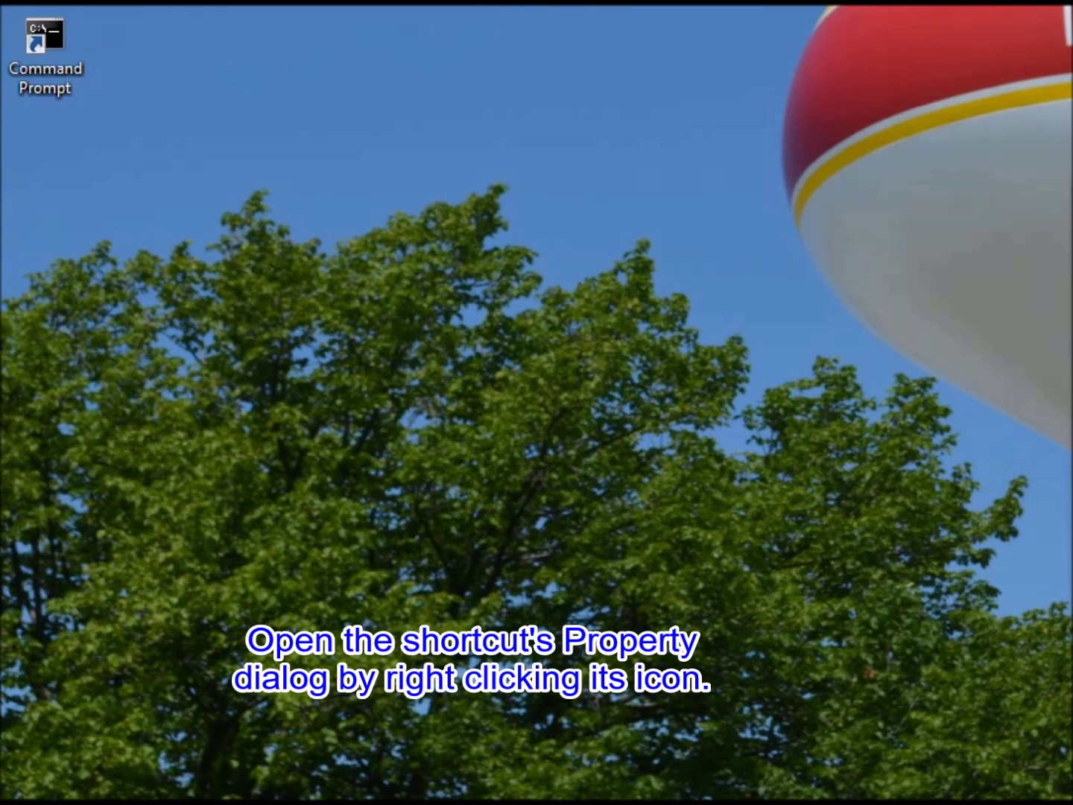
Step: In the shortcut's Properties, set Start in to the copied C:\bash path
right_click(44, 33)
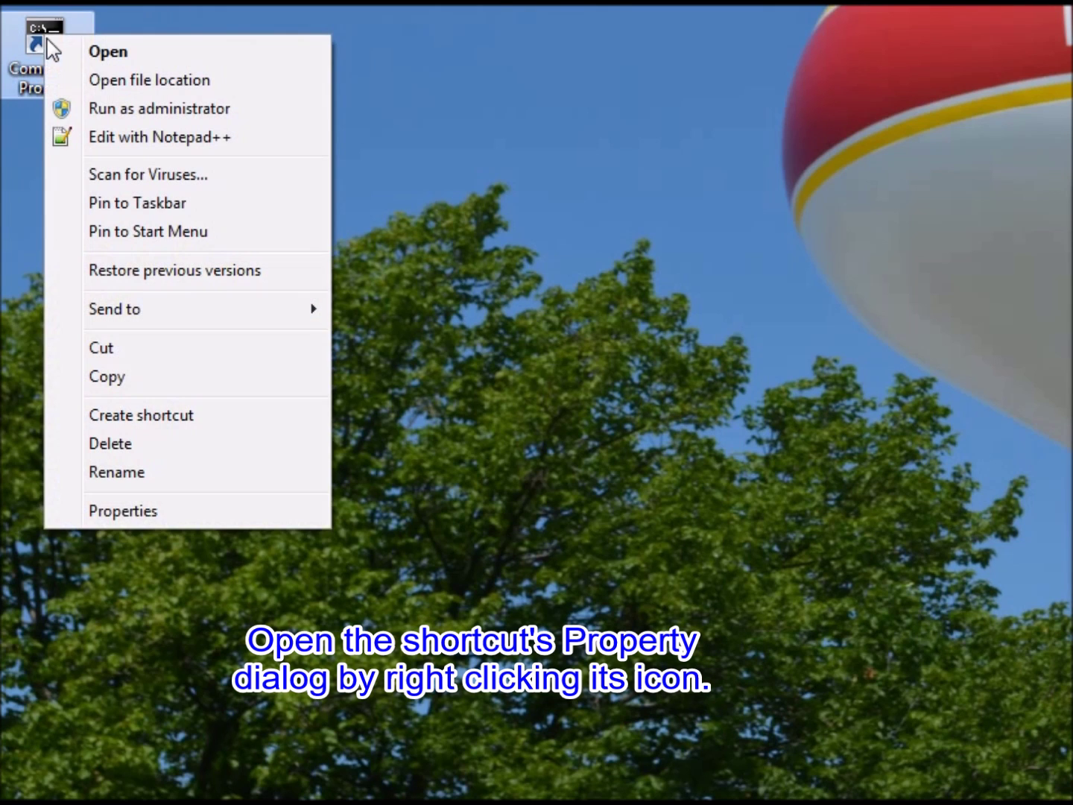
left_click(123, 511)
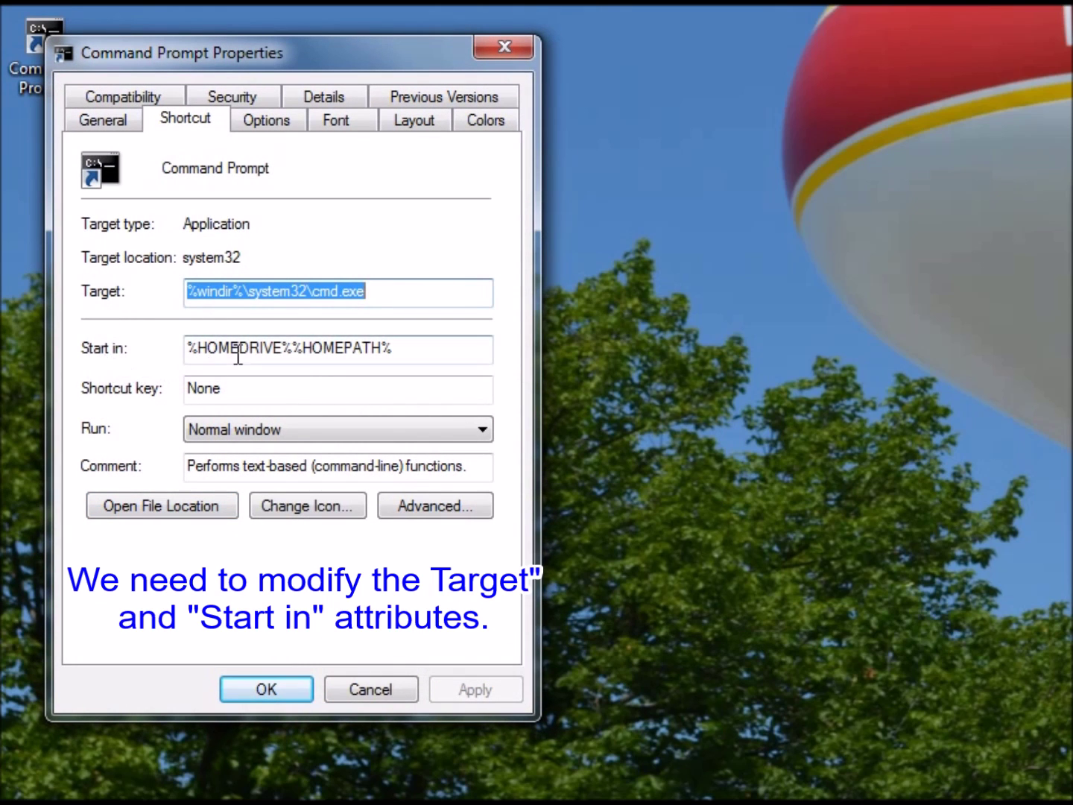
double_click(411, 364)
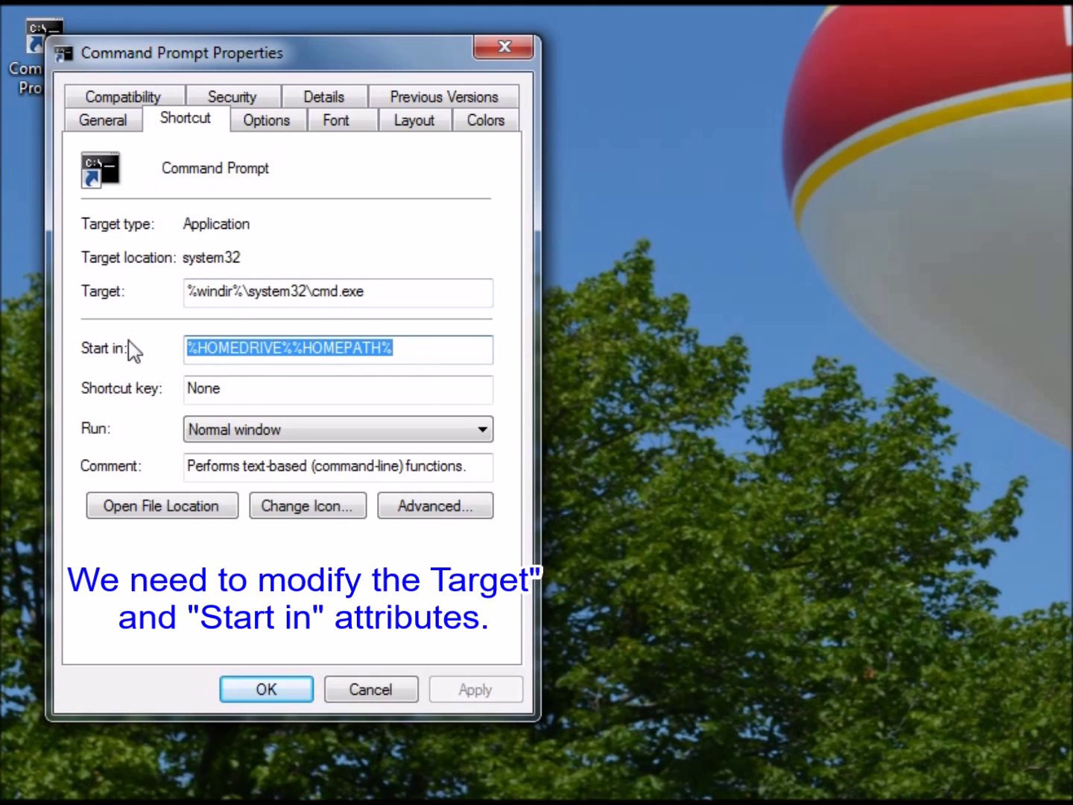
right_click(236, 347)
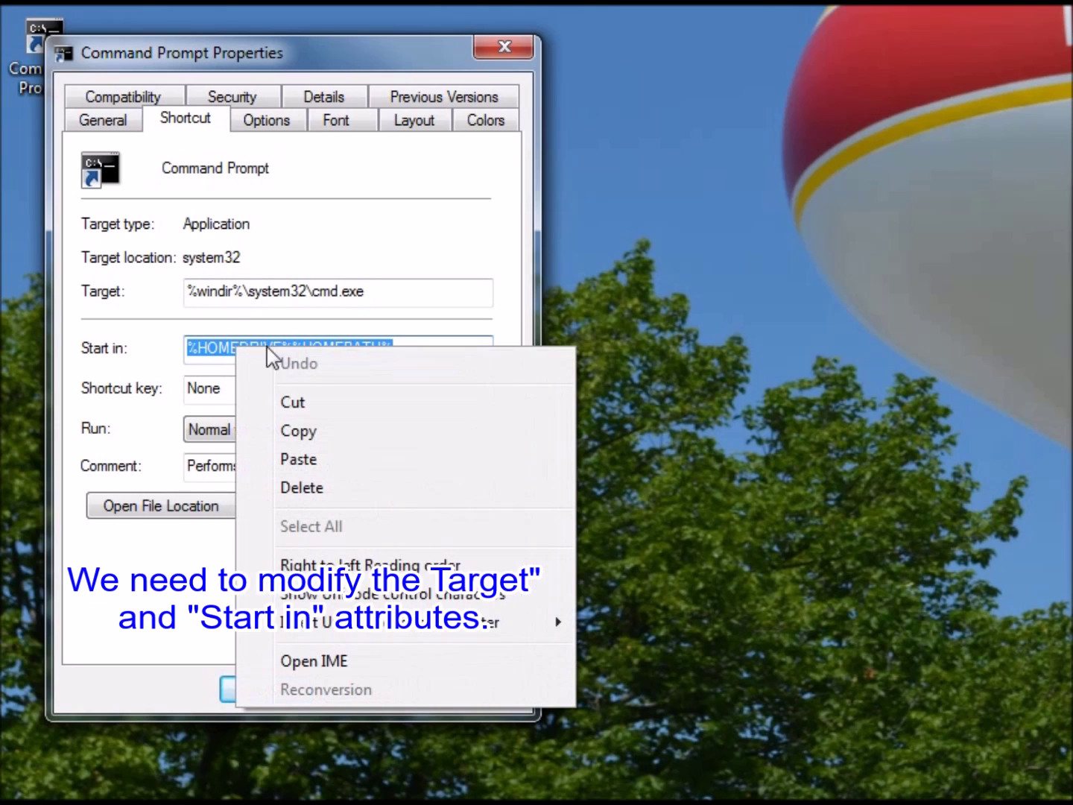
left_click(301, 464)
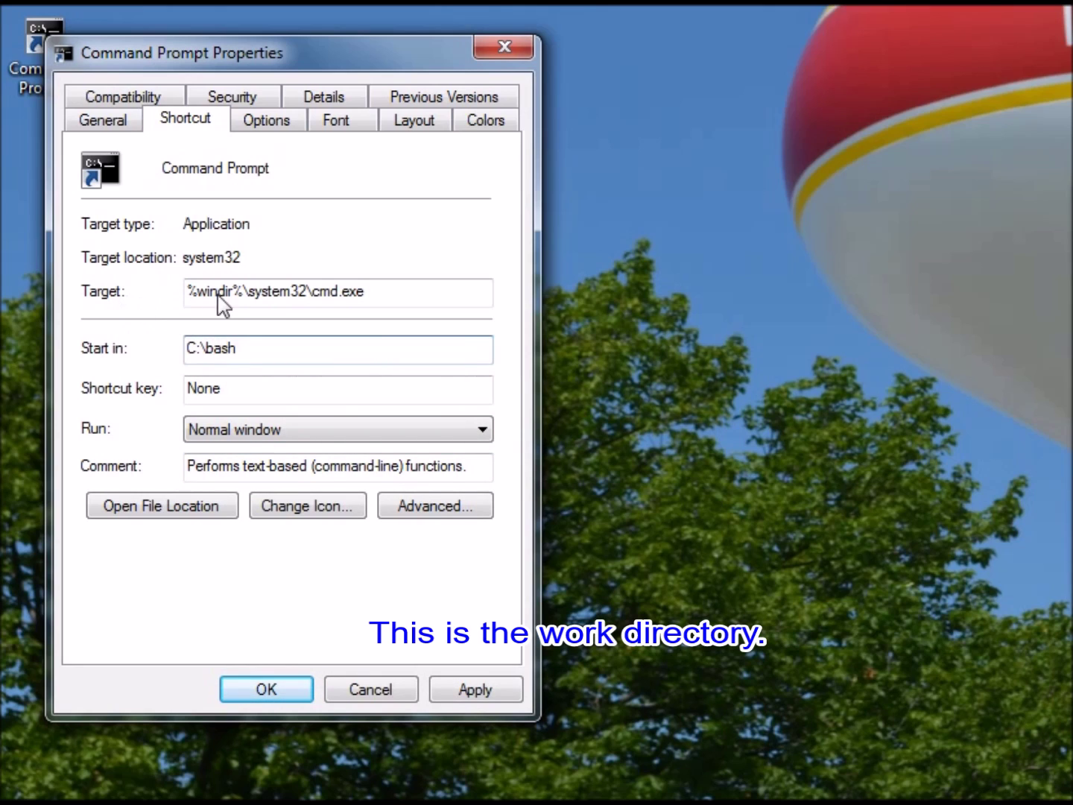
Step: Append /k "C:\win-bash\setpath.bat" to the Target command and save the shortcut
left_click(376, 299)
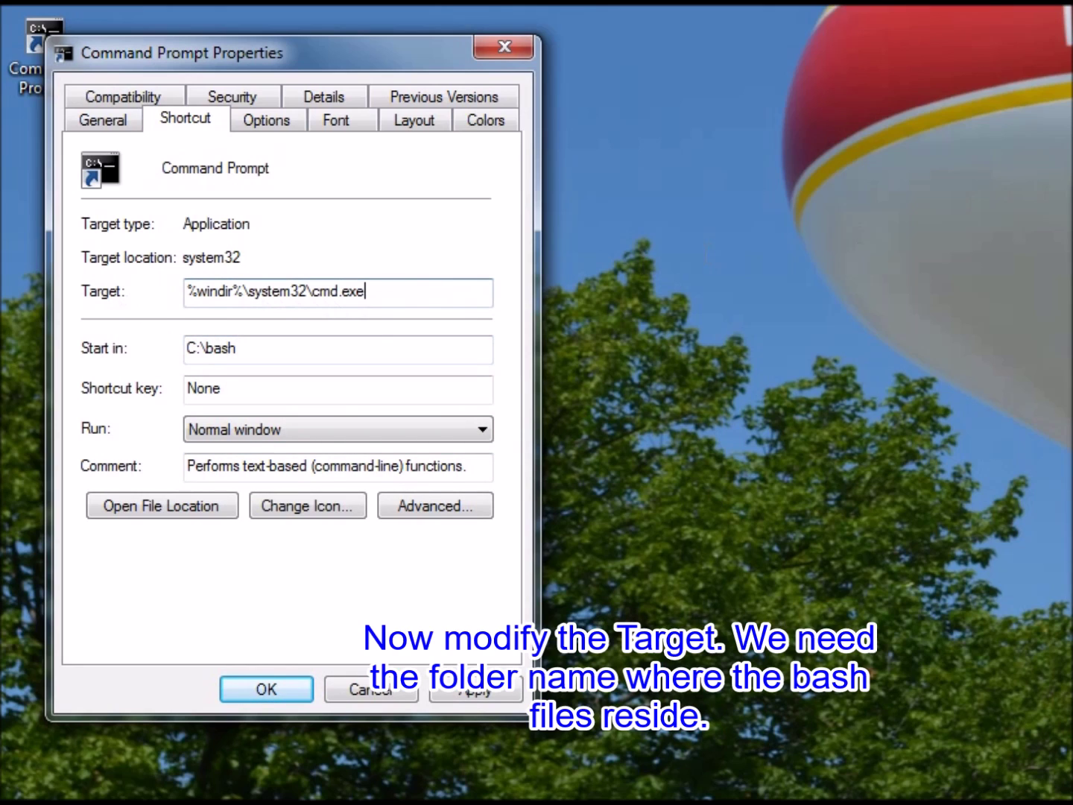
left_click_drag(1072, 174, 992, 177)
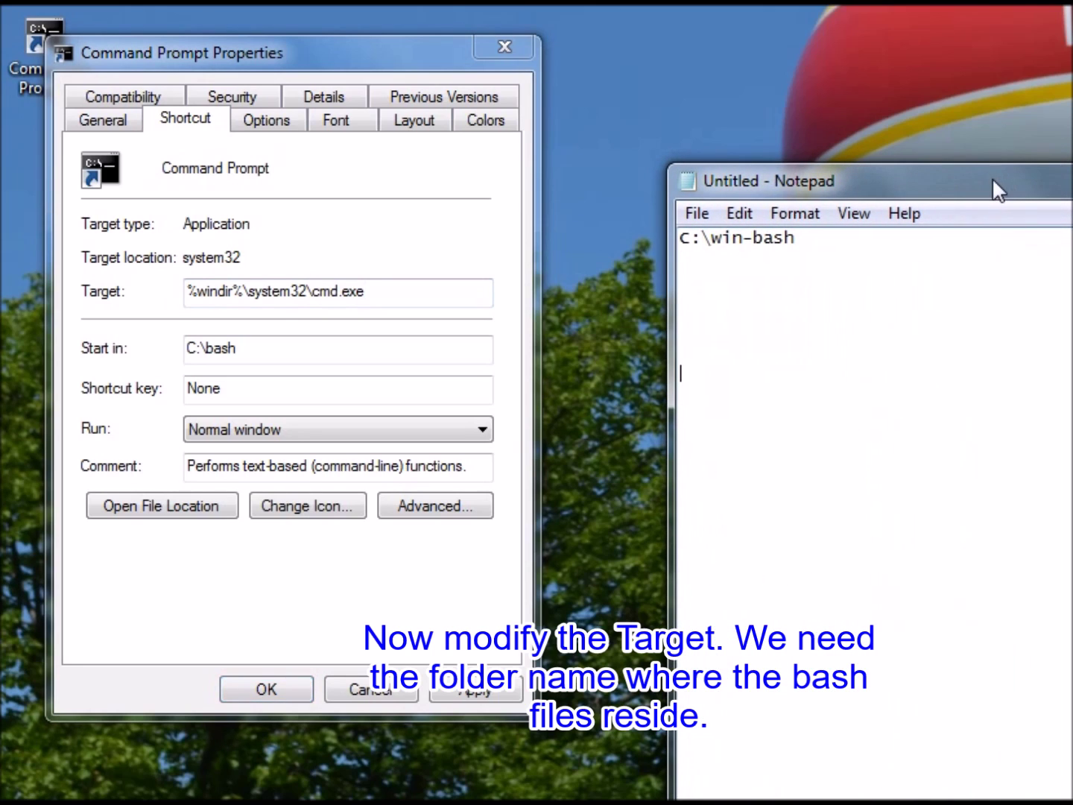
left_click_drag(682, 238, 833, 235)
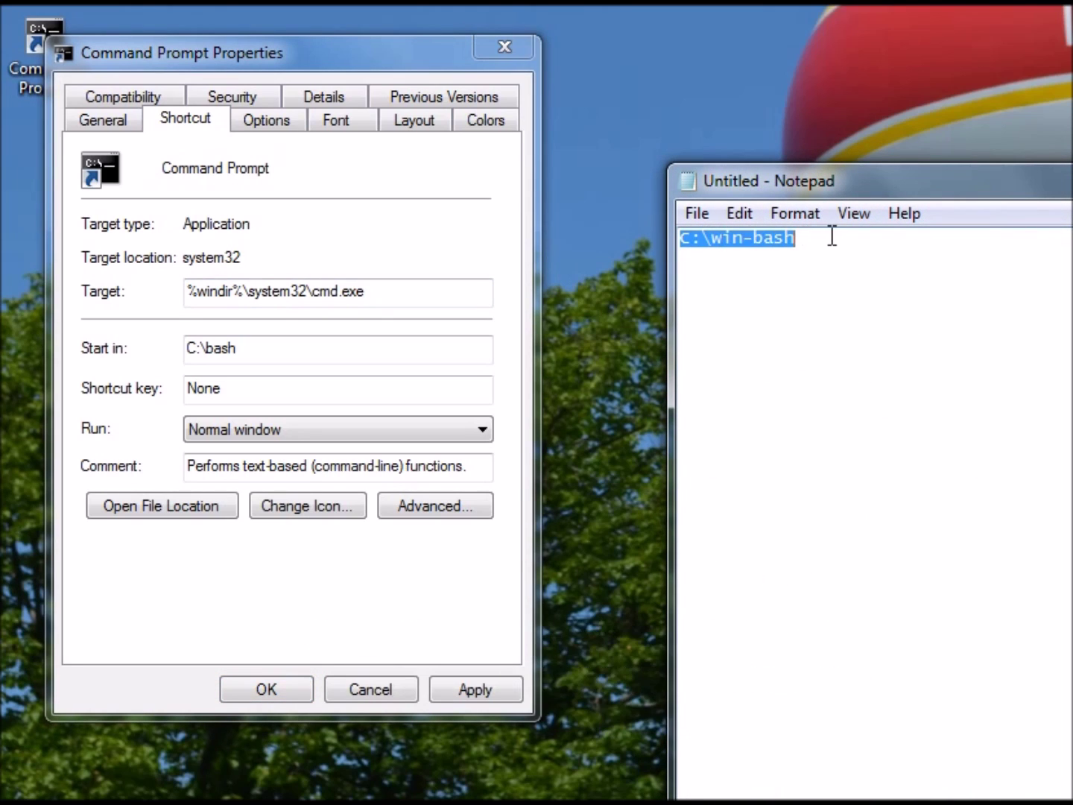
left_click(740, 216)
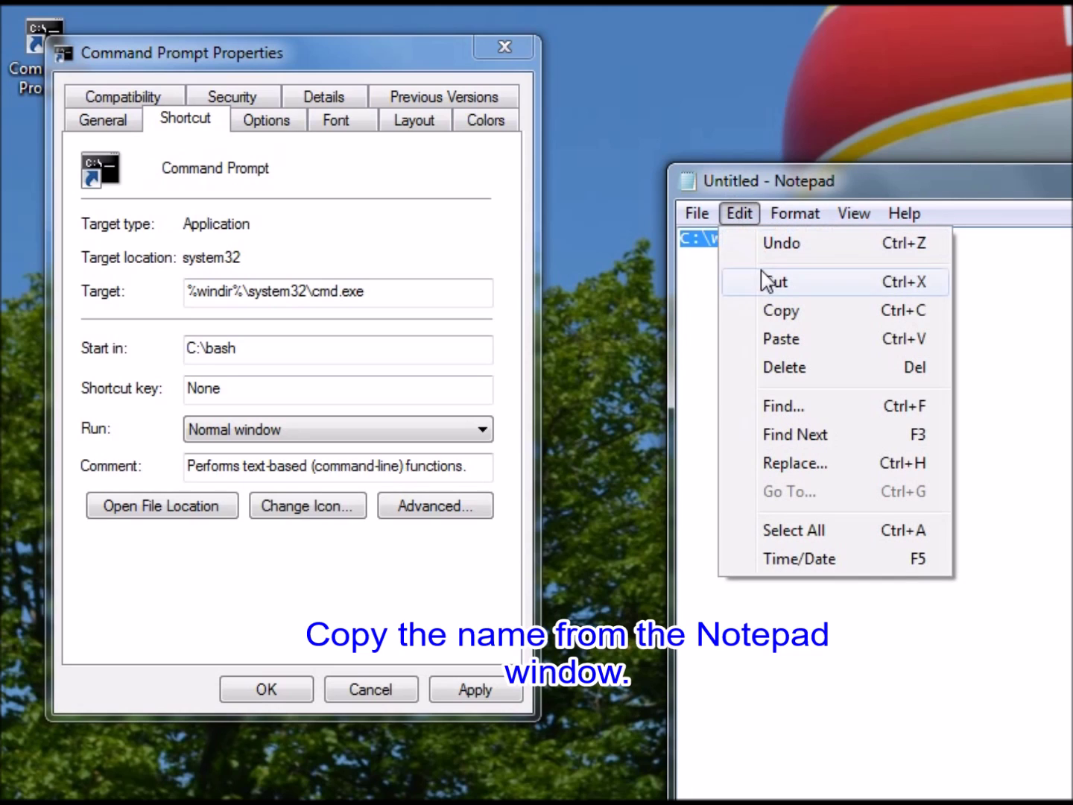
left_click(781, 313)
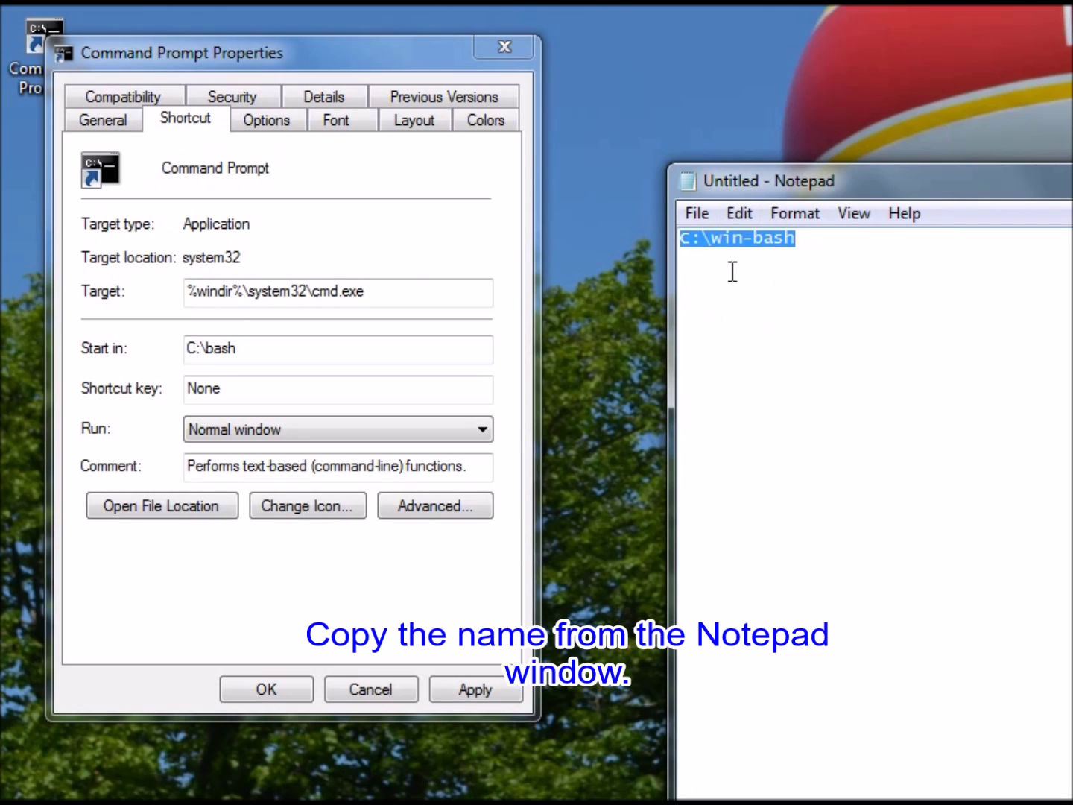
left_click(399, 289)
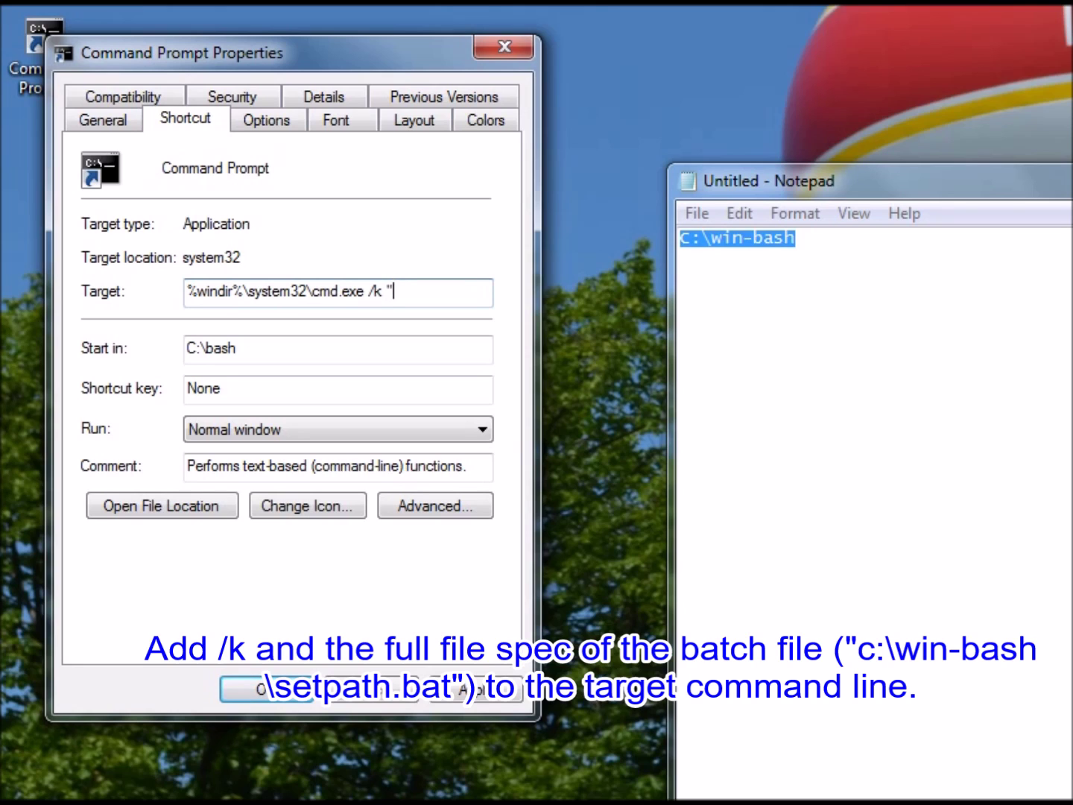
right_click(396, 291)
left_click(446, 406)
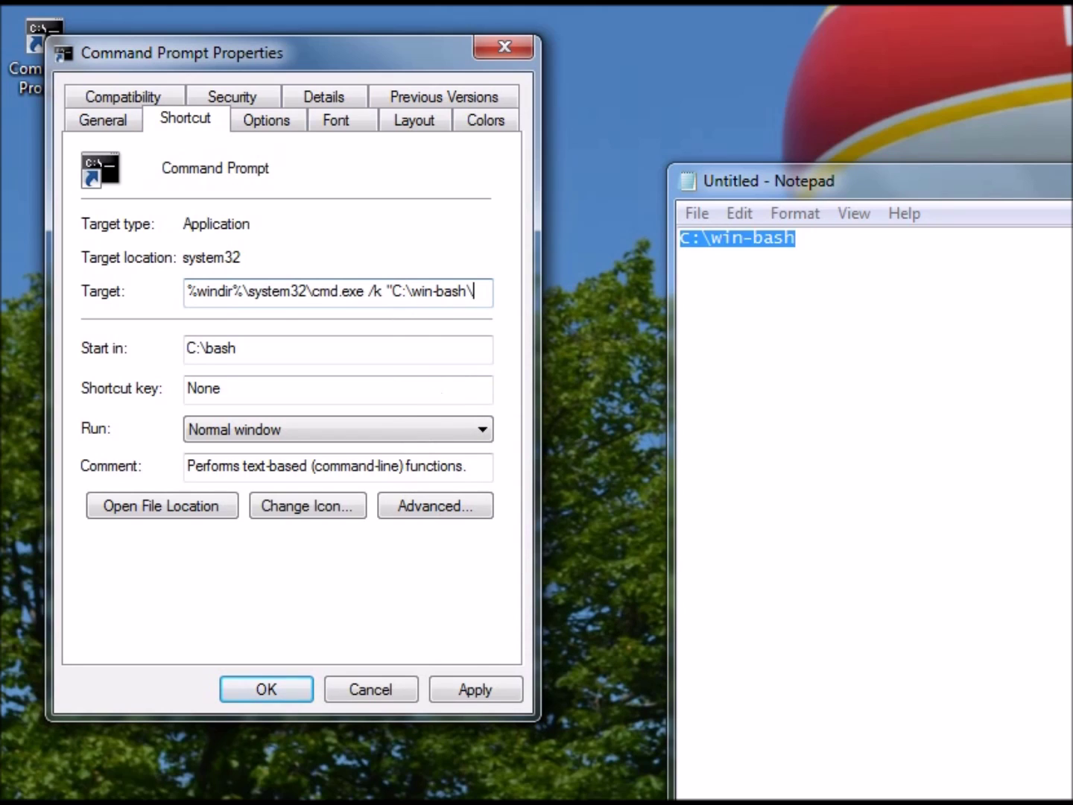
type("\\setpath.bat")
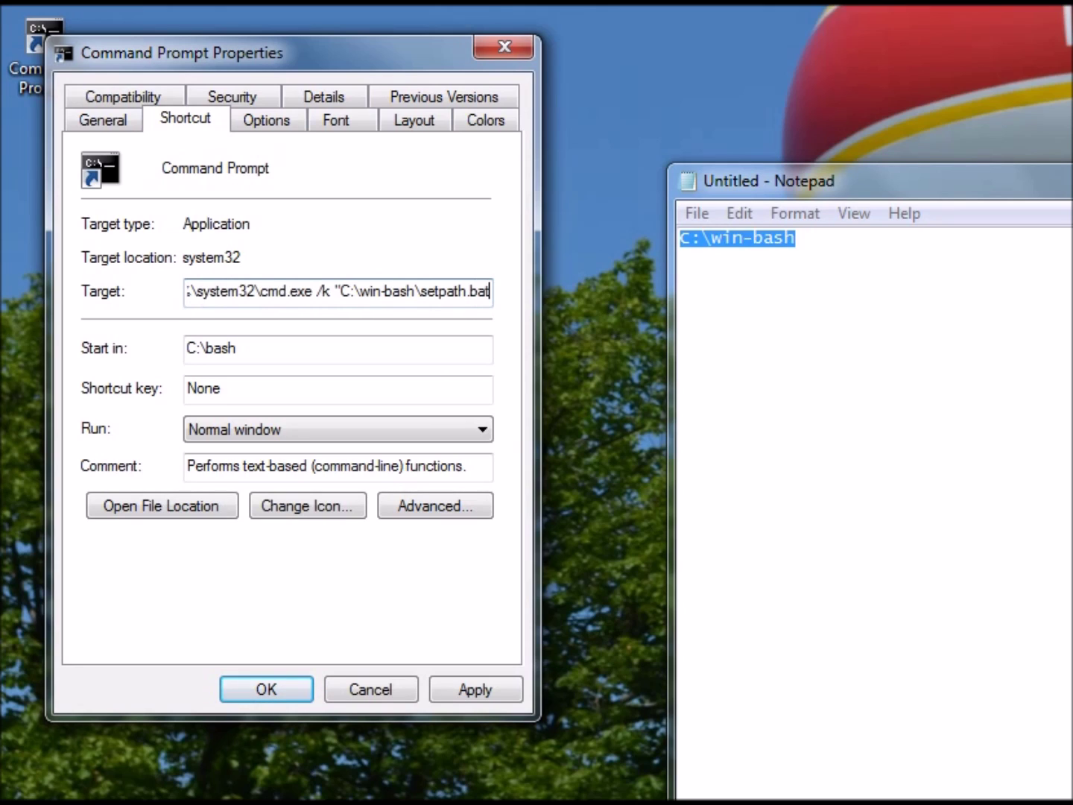
type("\"")
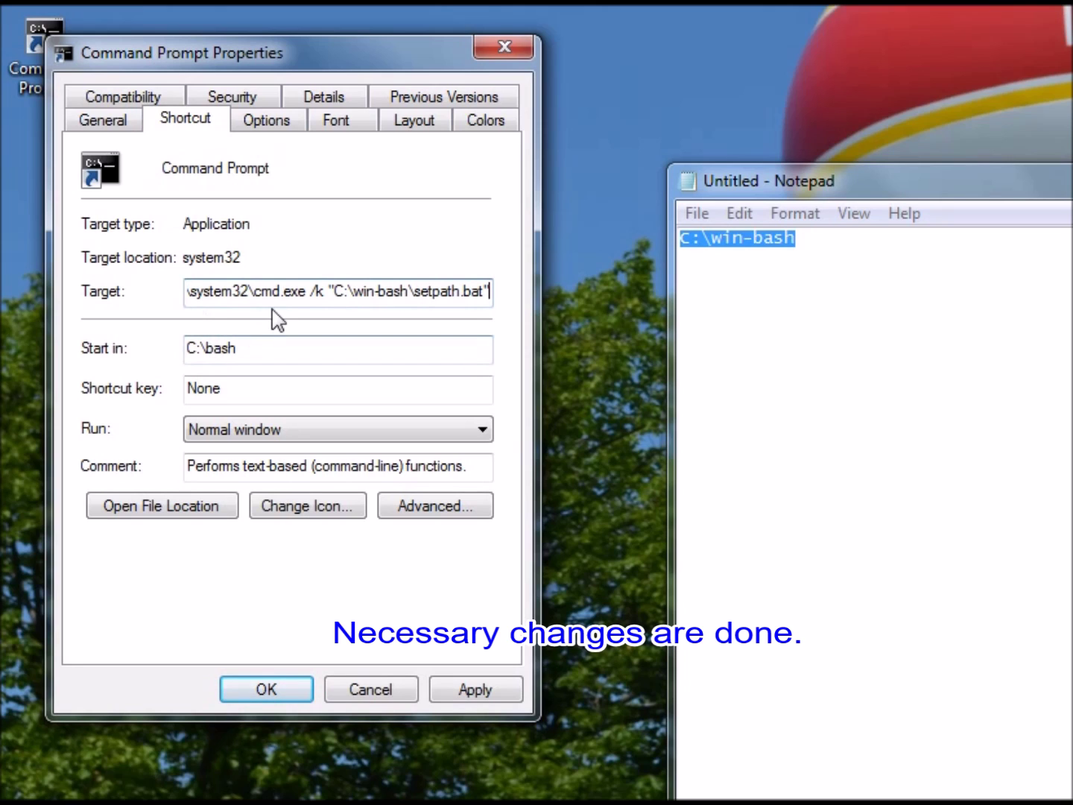
key("Home")
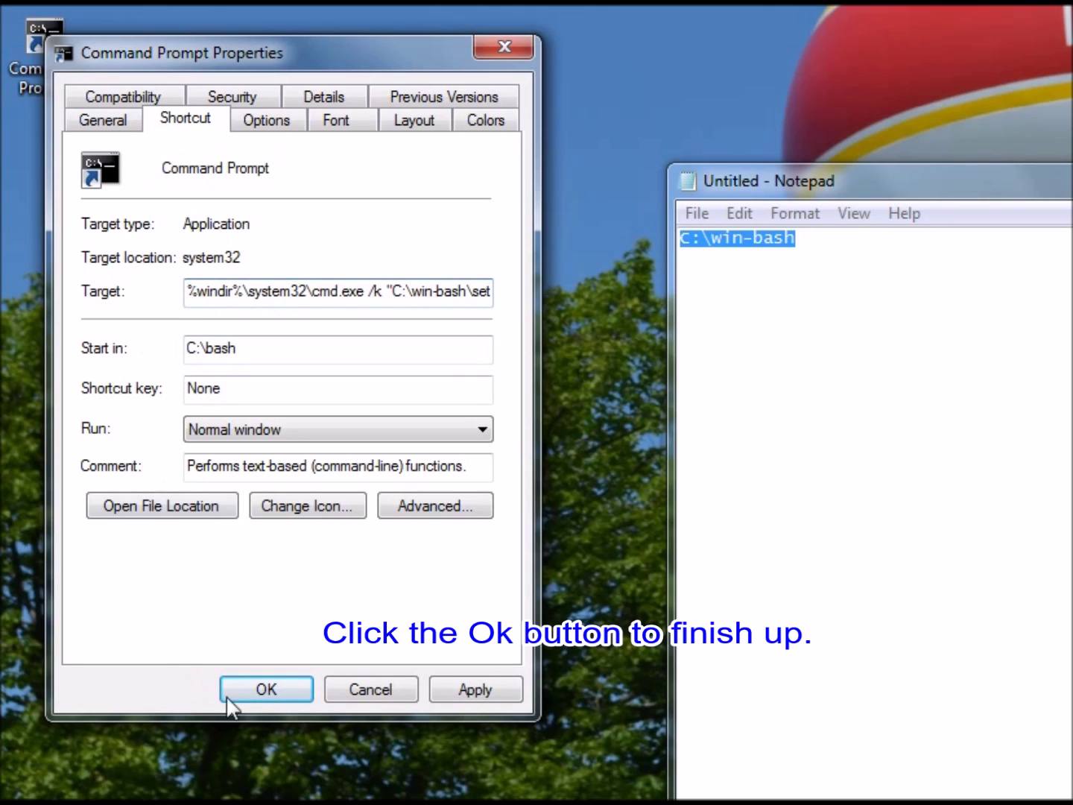
left_click(262, 693)
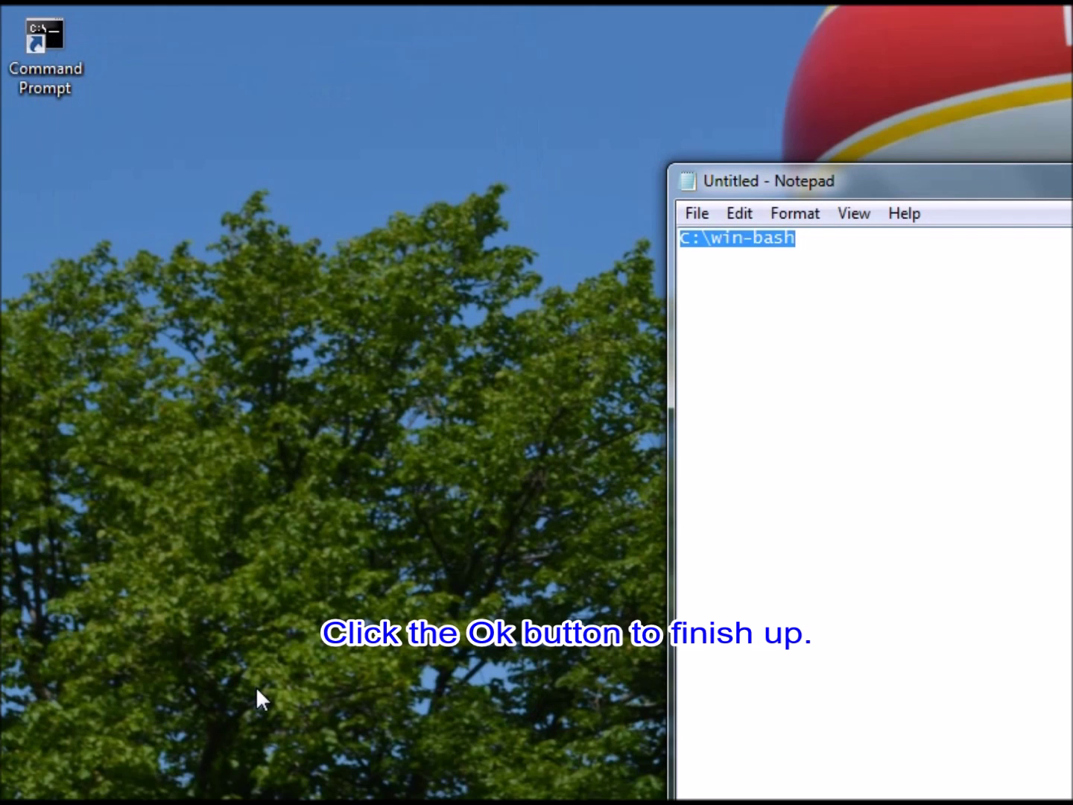
Step: Launch the bash shortcut, confirm pwd shows C:/bash, then exit bash
left_click(1056, 182)
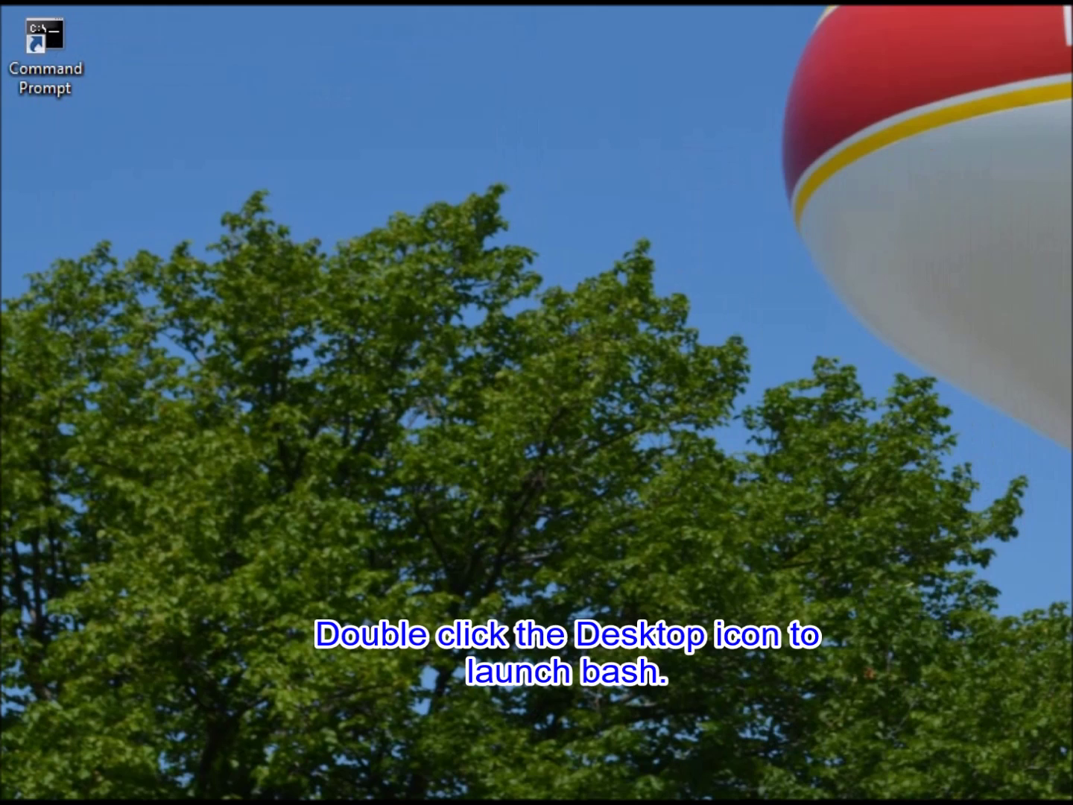
double_click(55, 34)
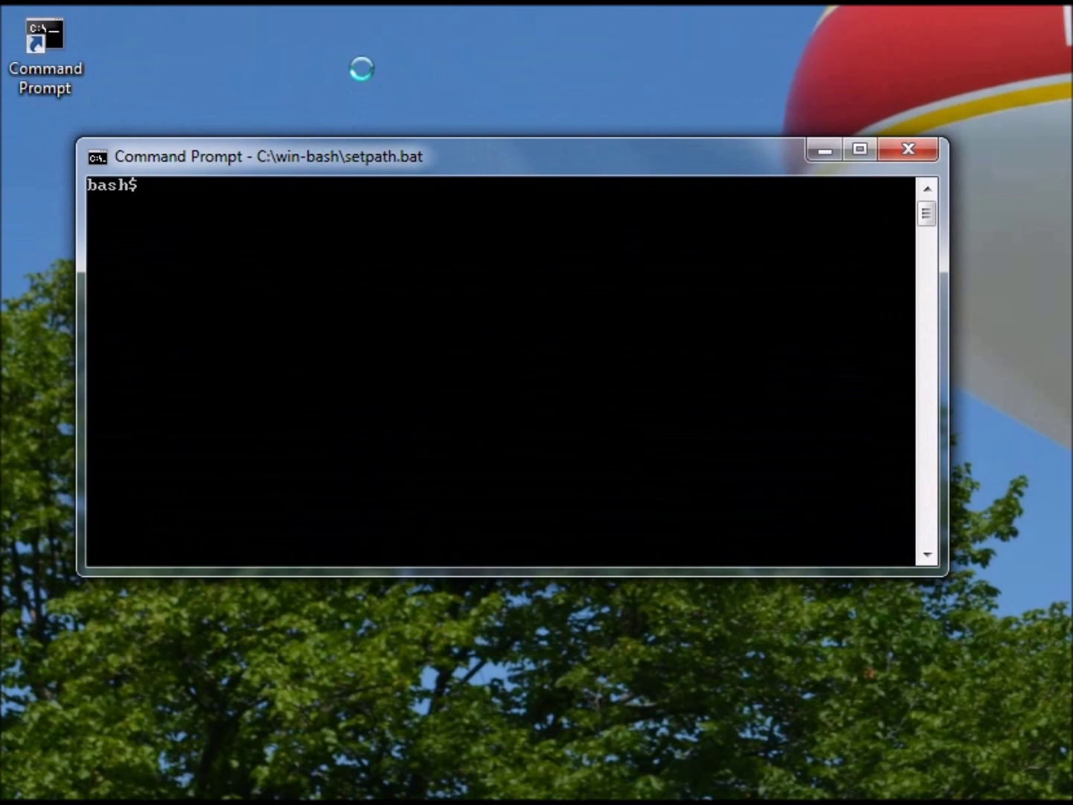
type("pwd")
key("Return")
key("Return")
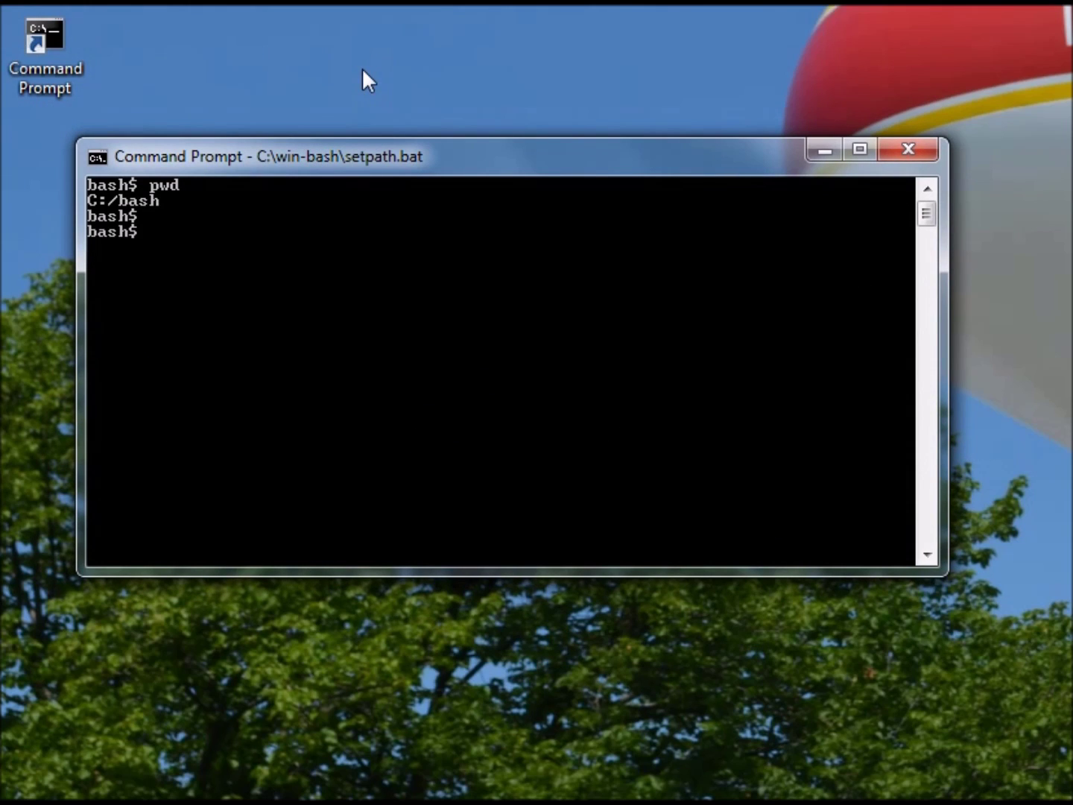
key("Return")
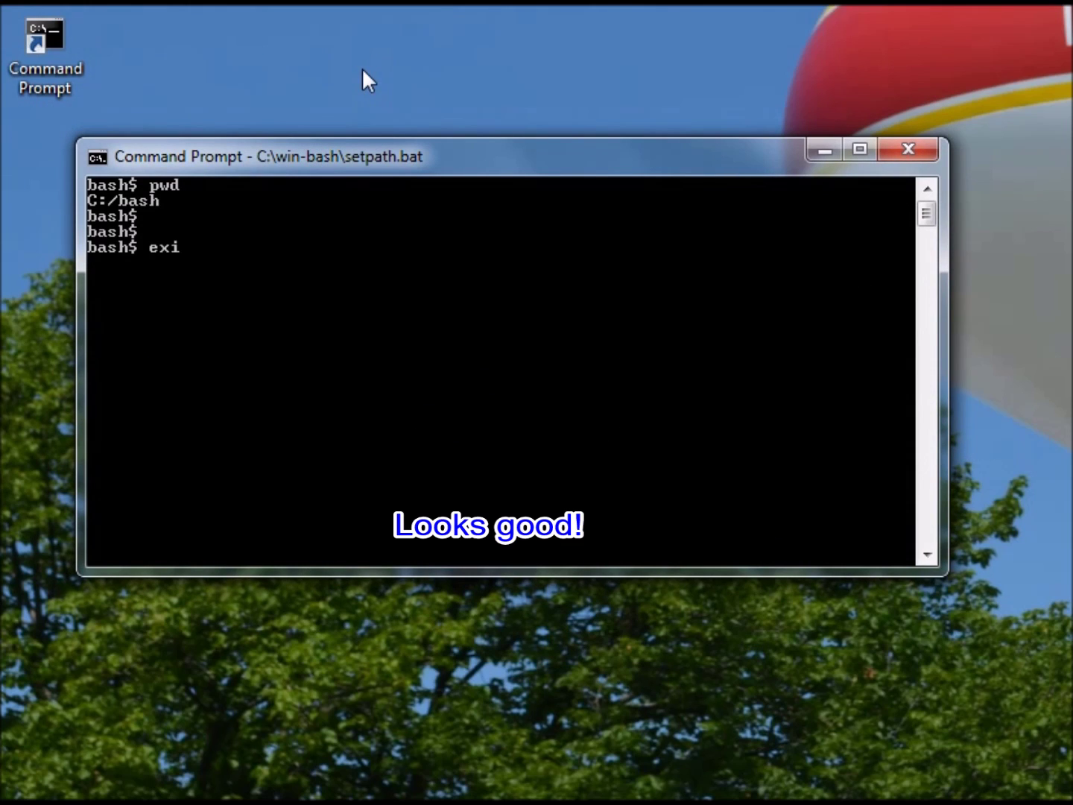
type("exit")
key("Return")
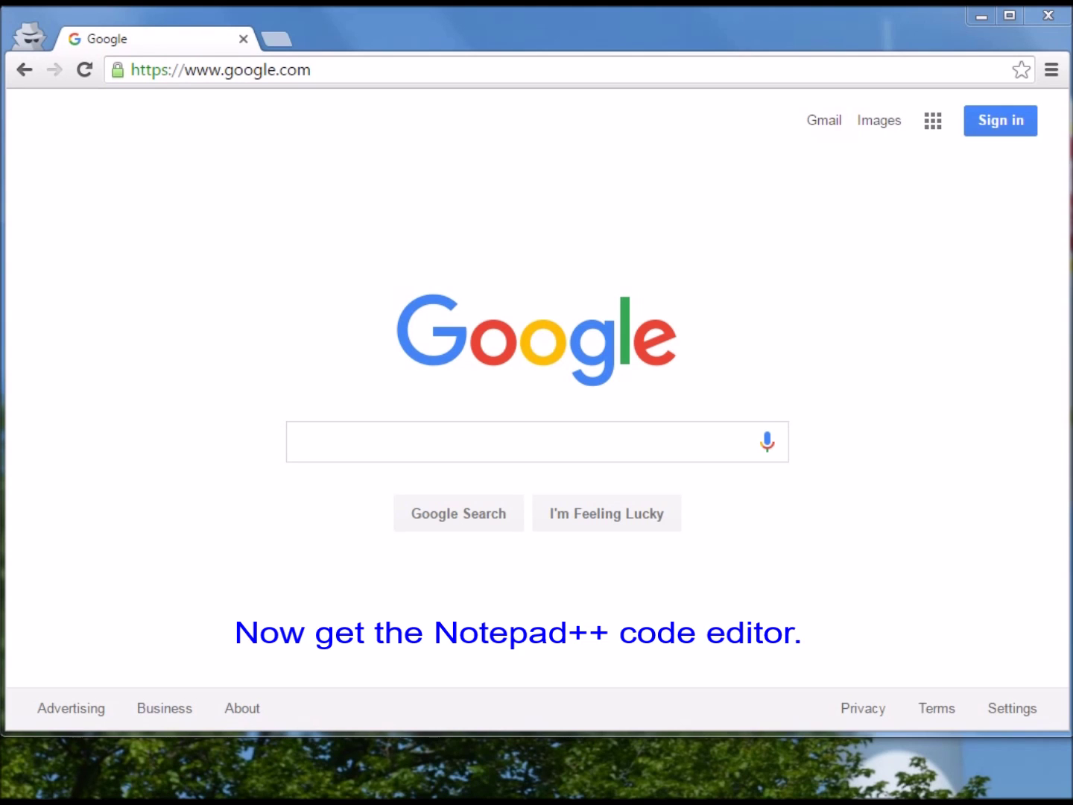
Step: Search Google for notepad++ and open the official Notepad++ site
left_click(341, 438)
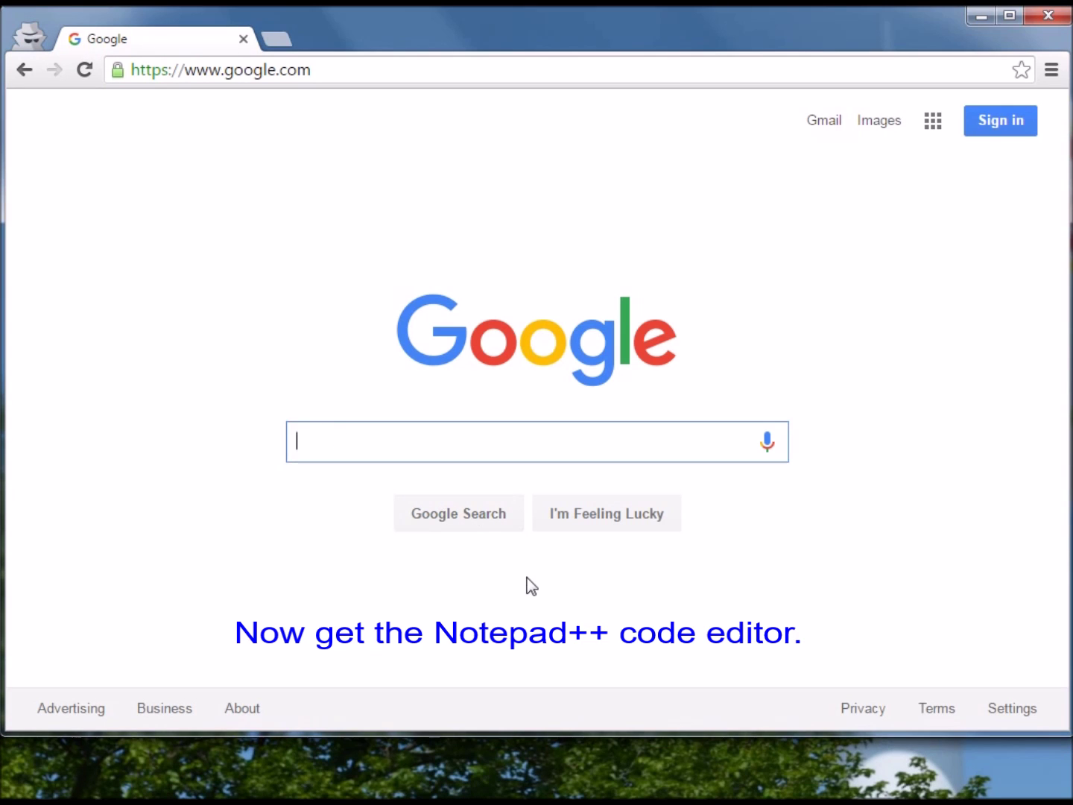
type("notep")
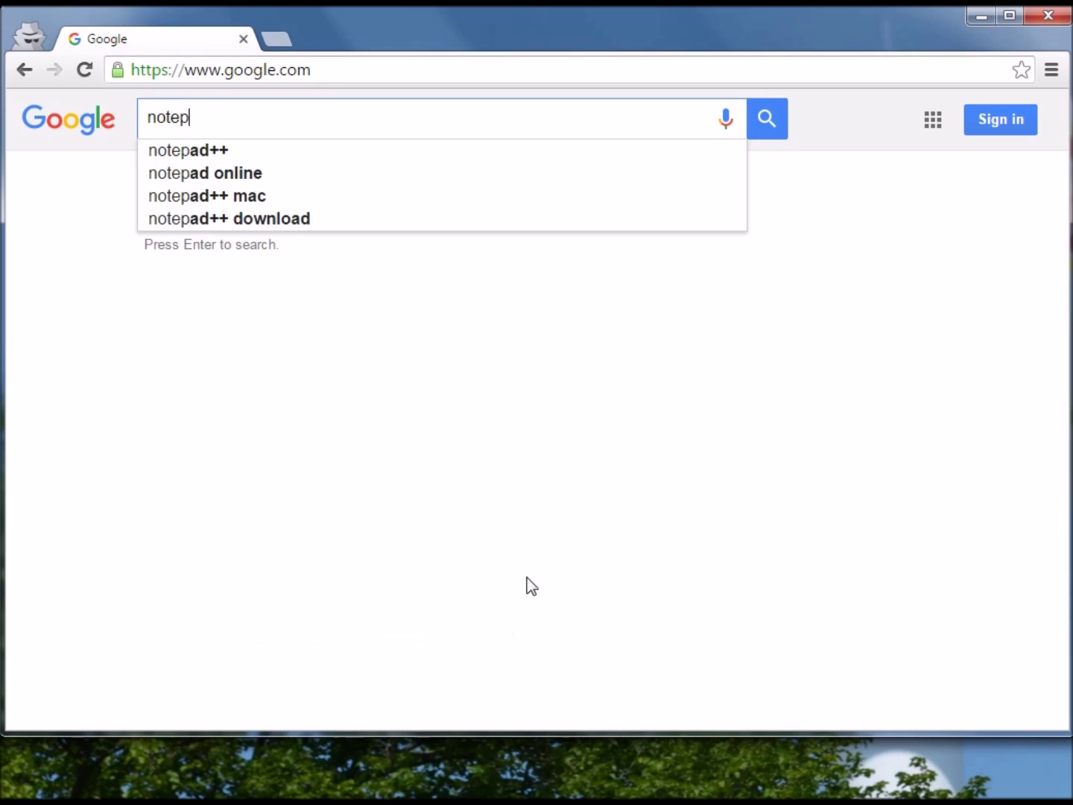
type("ad++")
key("Return")
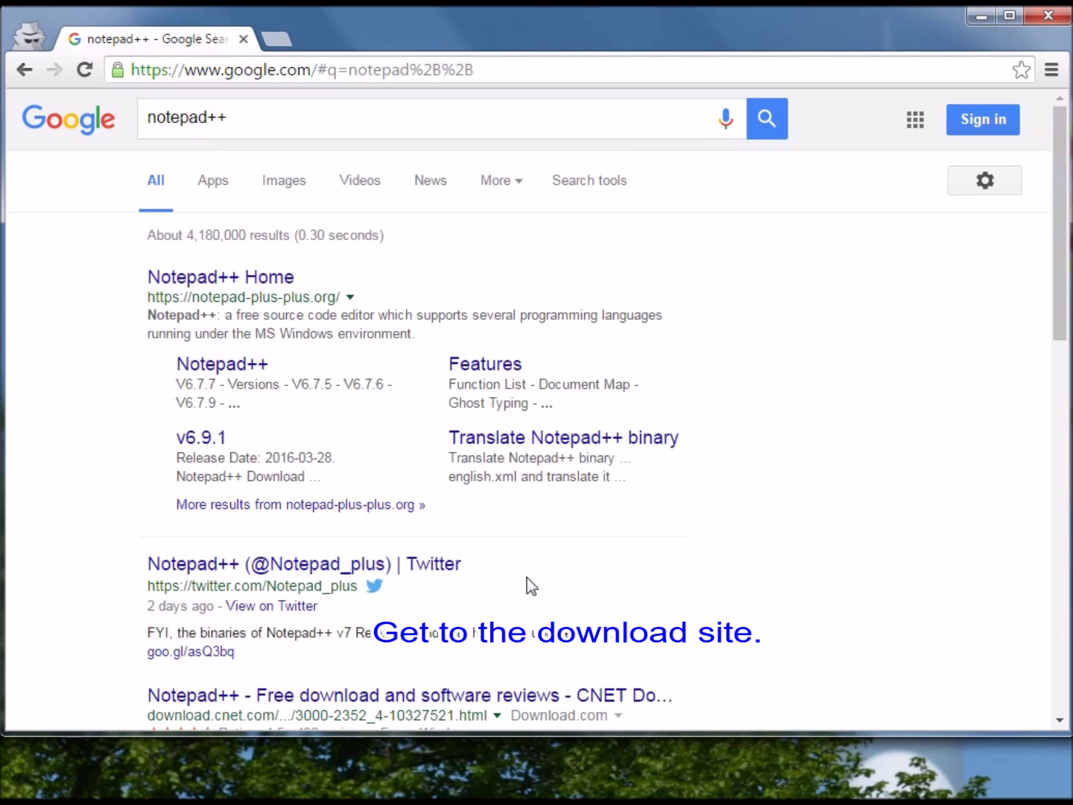
left_click(171, 284)
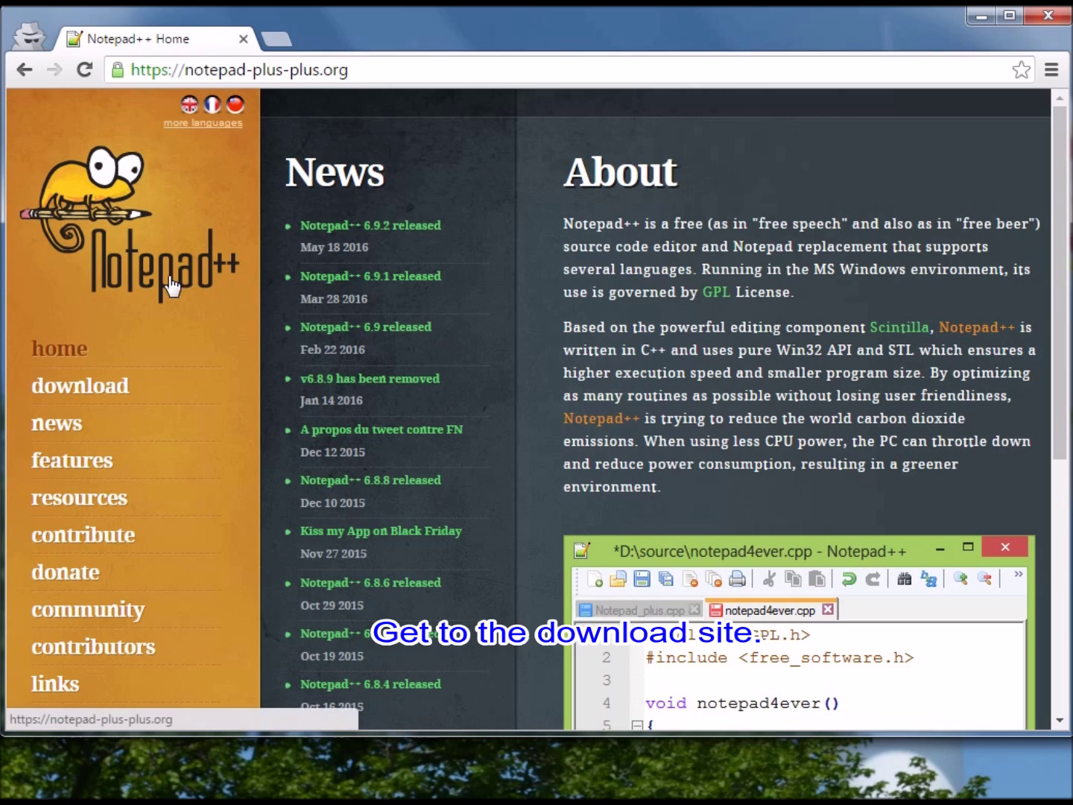
Step: Download the Notepad++ 6.9.2 installer and open it from the download bar
left_click(92, 400)
scroll(382, 373, "down", 5)
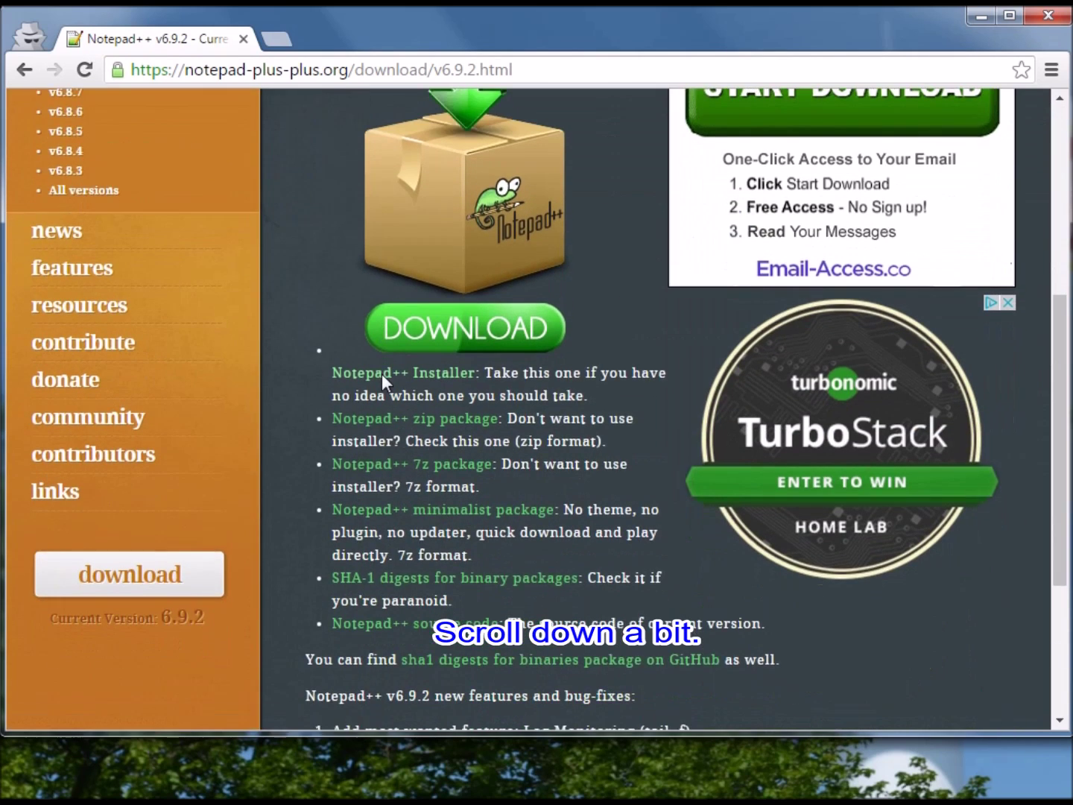
left_click(471, 330)
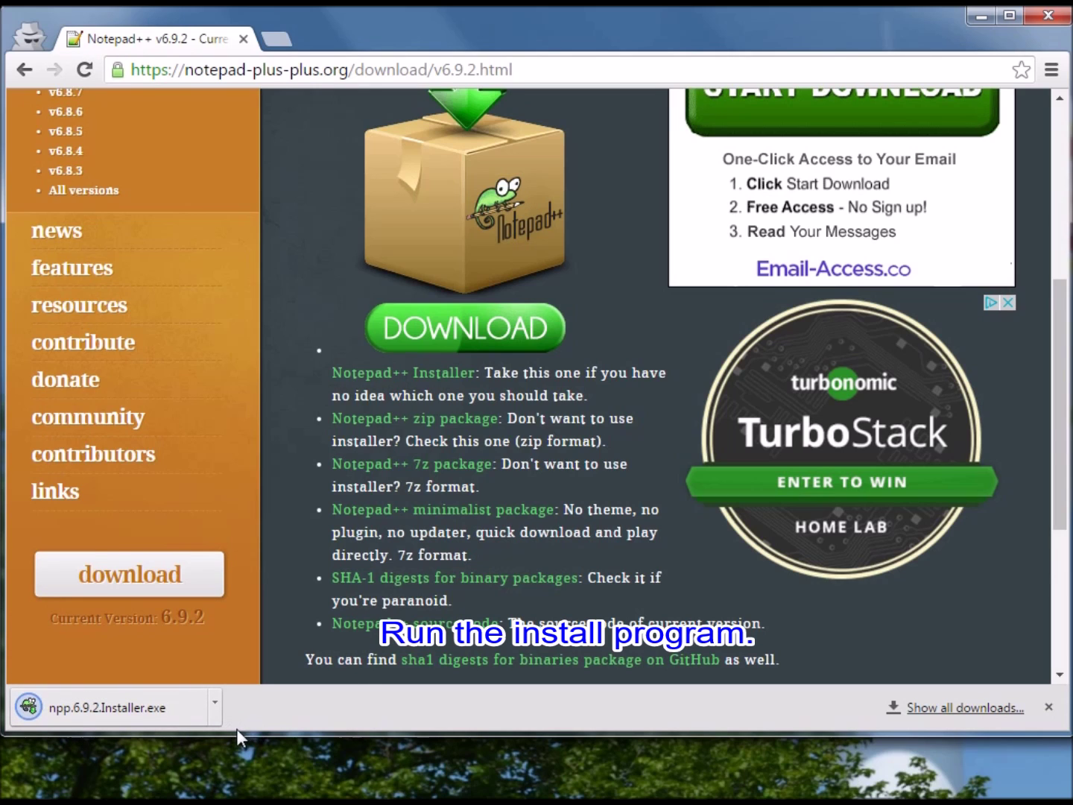
left_click(145, 700)
left_click(221, 713)
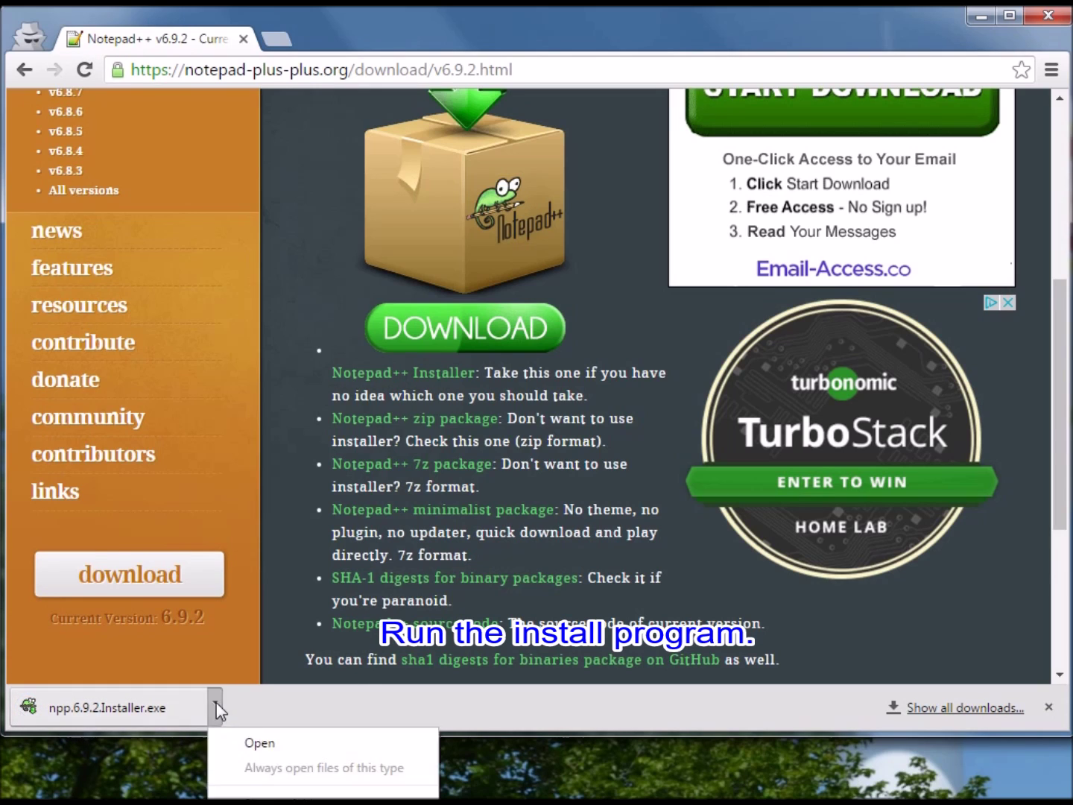
left_click(260, 743)
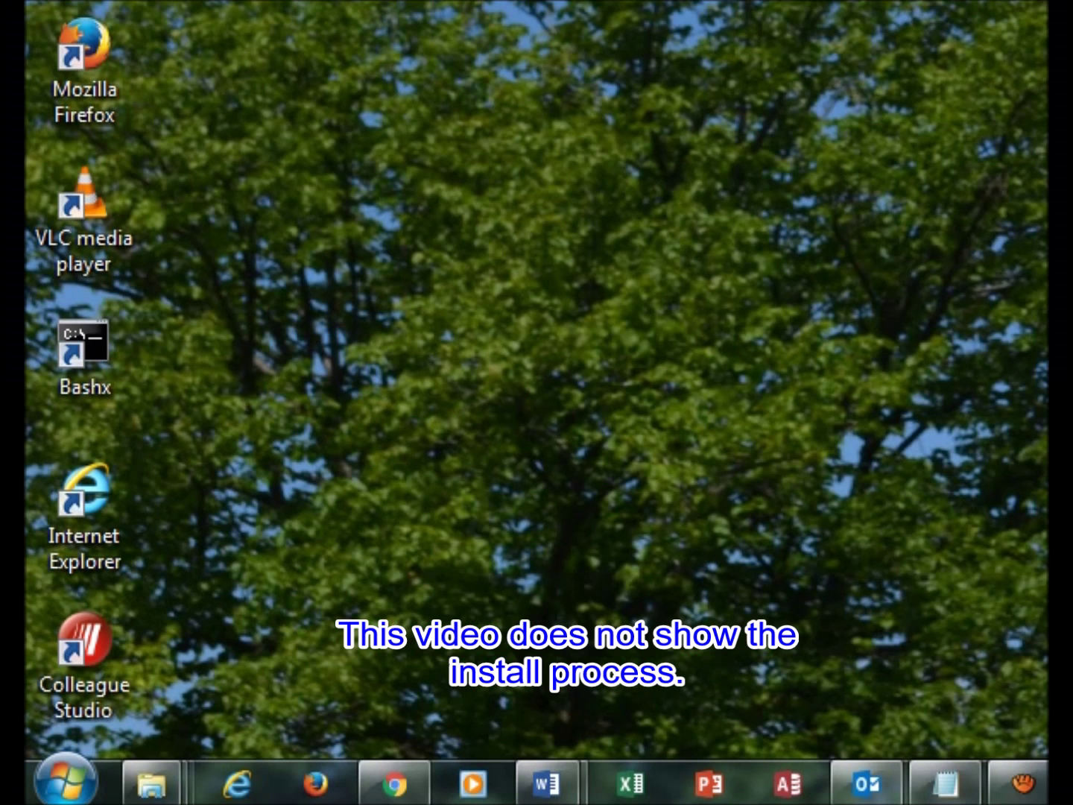
Step: Launch Notepad++ and set the blank document's language to Shell (Language > S > Shell)
left_click(53, 775)
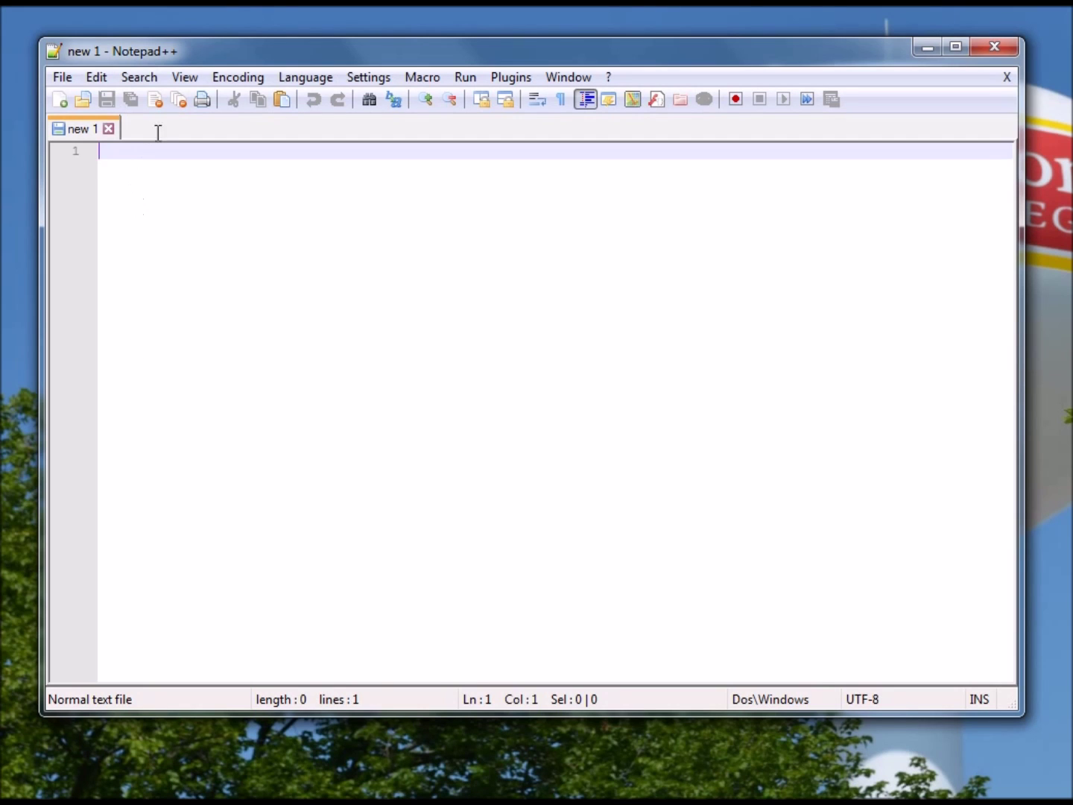
left_click(299, 77)
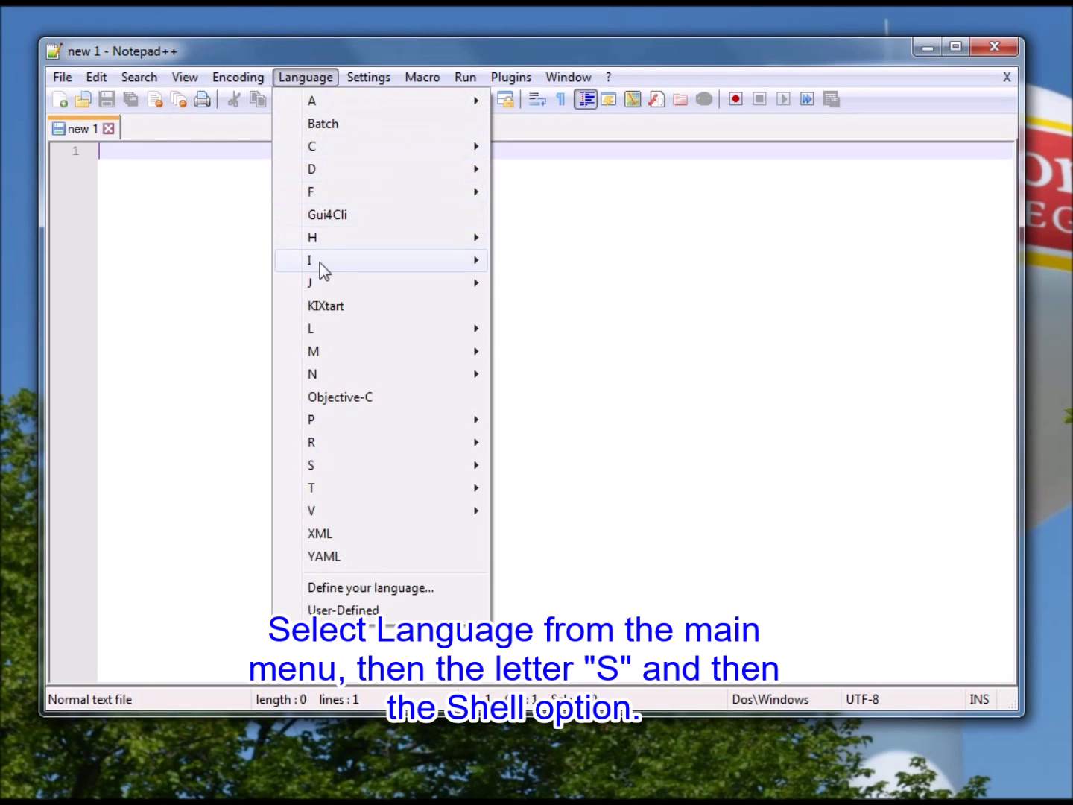
mouse_move(315, 473)
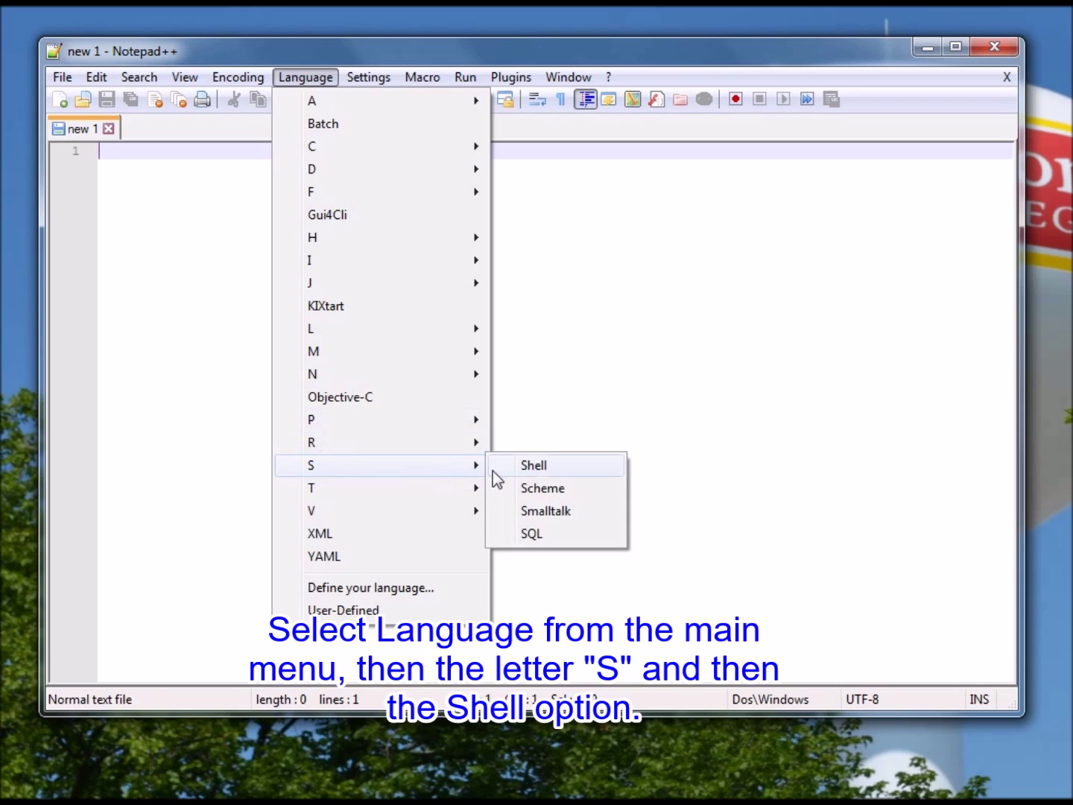
left_click(574, 468)
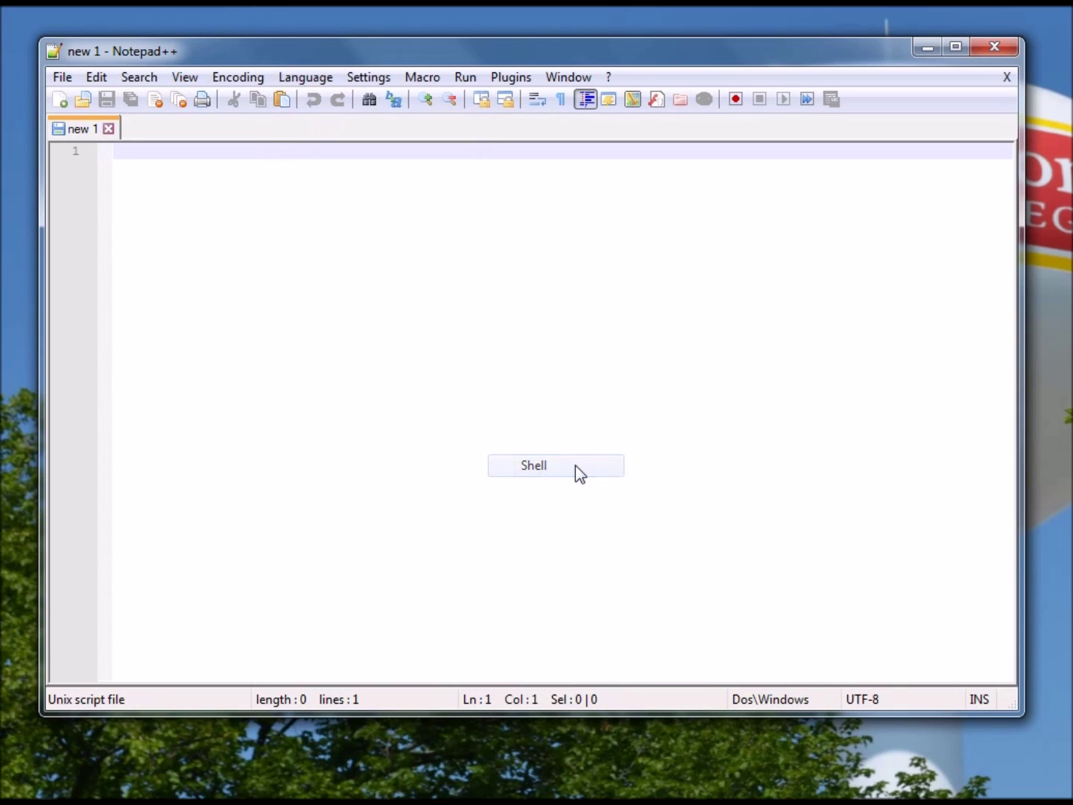
Step: Set the Default Directory in Notepad++ Preferences to the custom path C:\bash
left_click(368, 78)
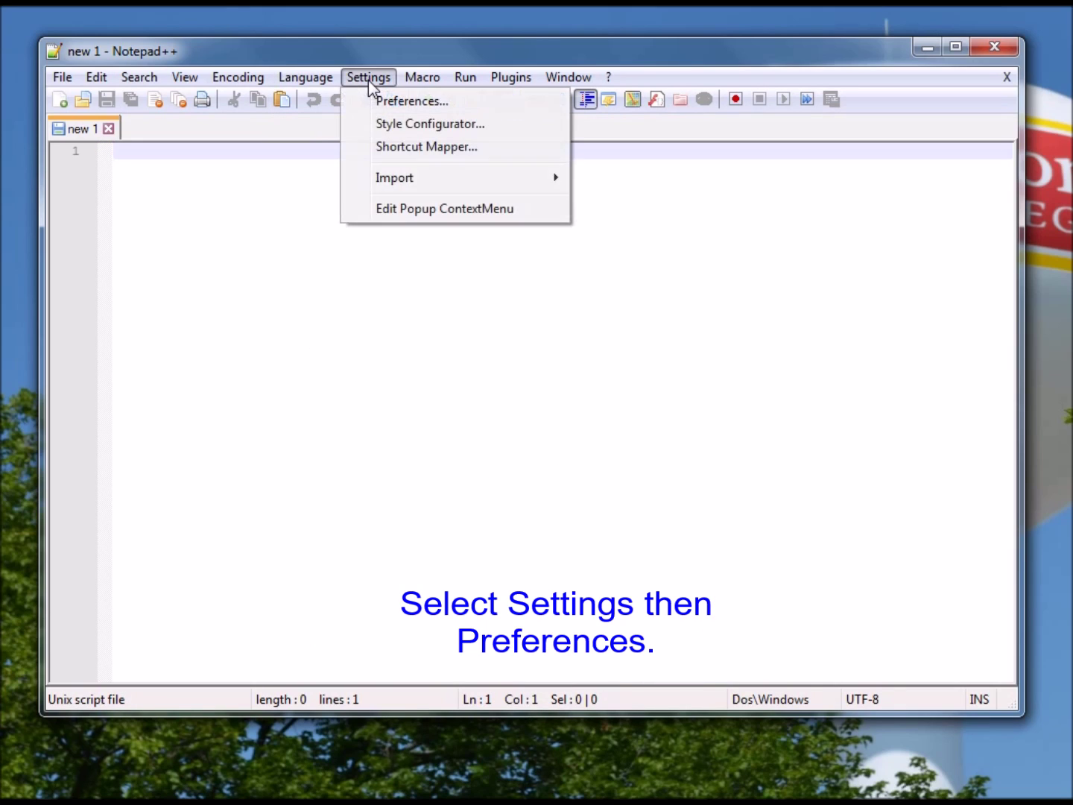
left_click(496, 102)
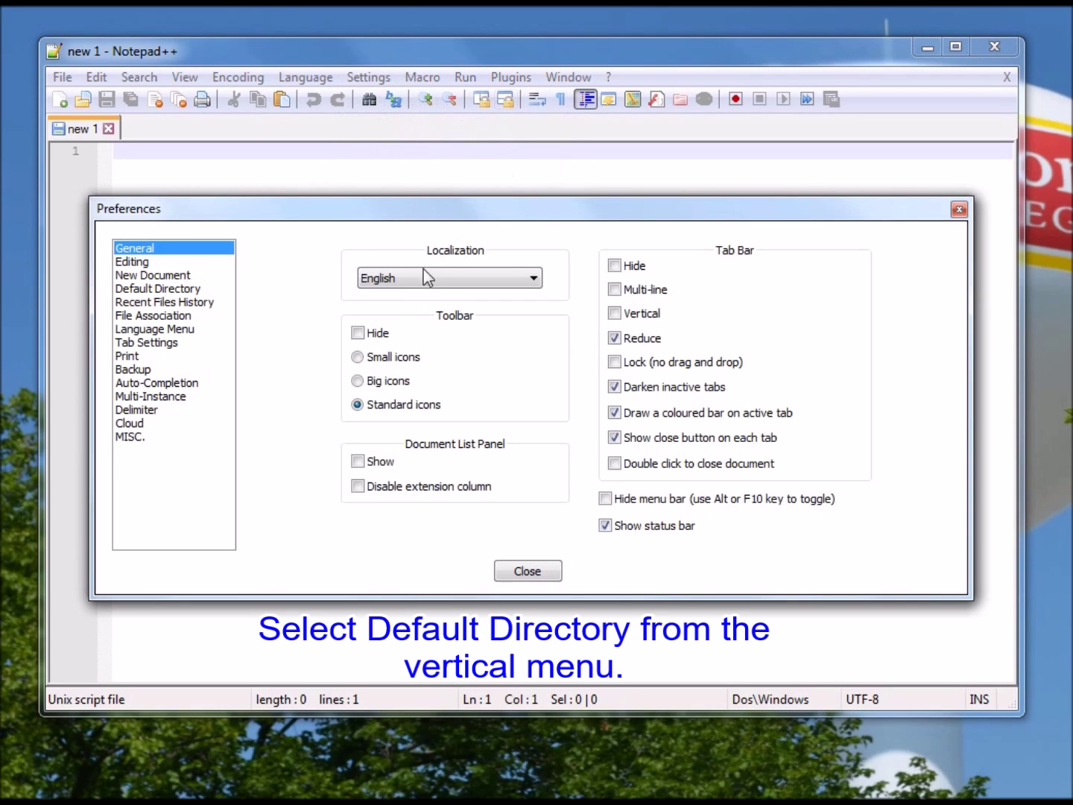
left_click(152, 291)
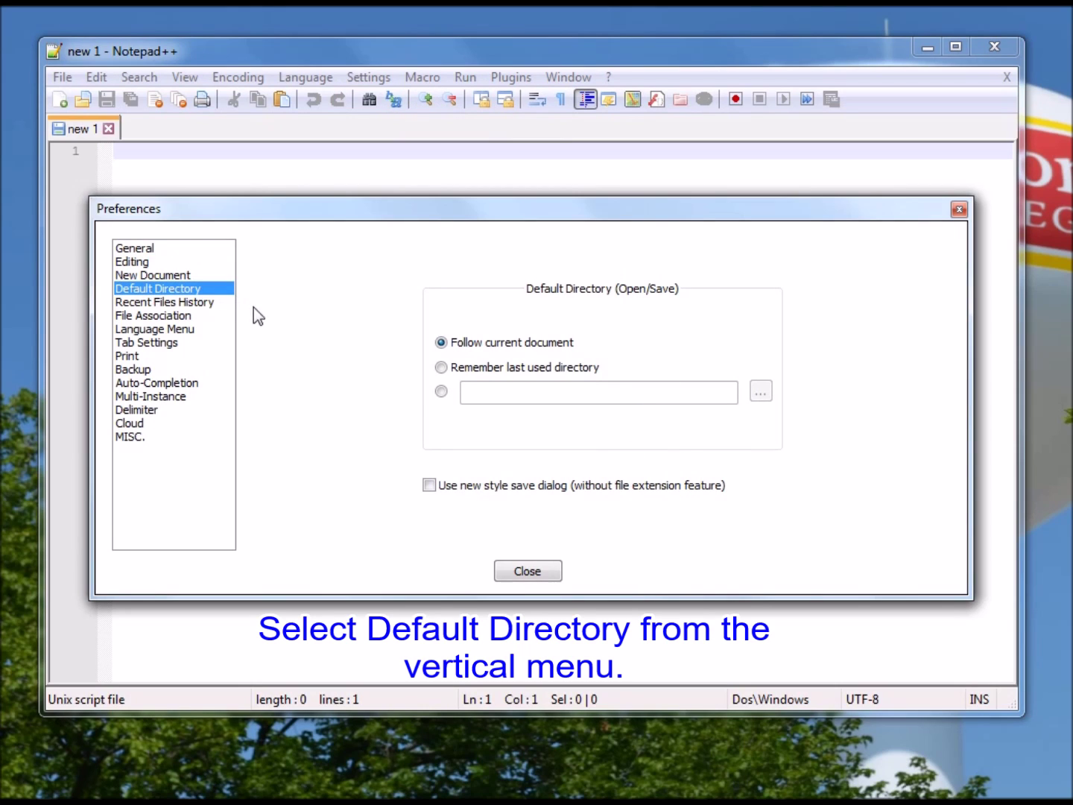
left_click(442, 392)
left_click(493, 393)
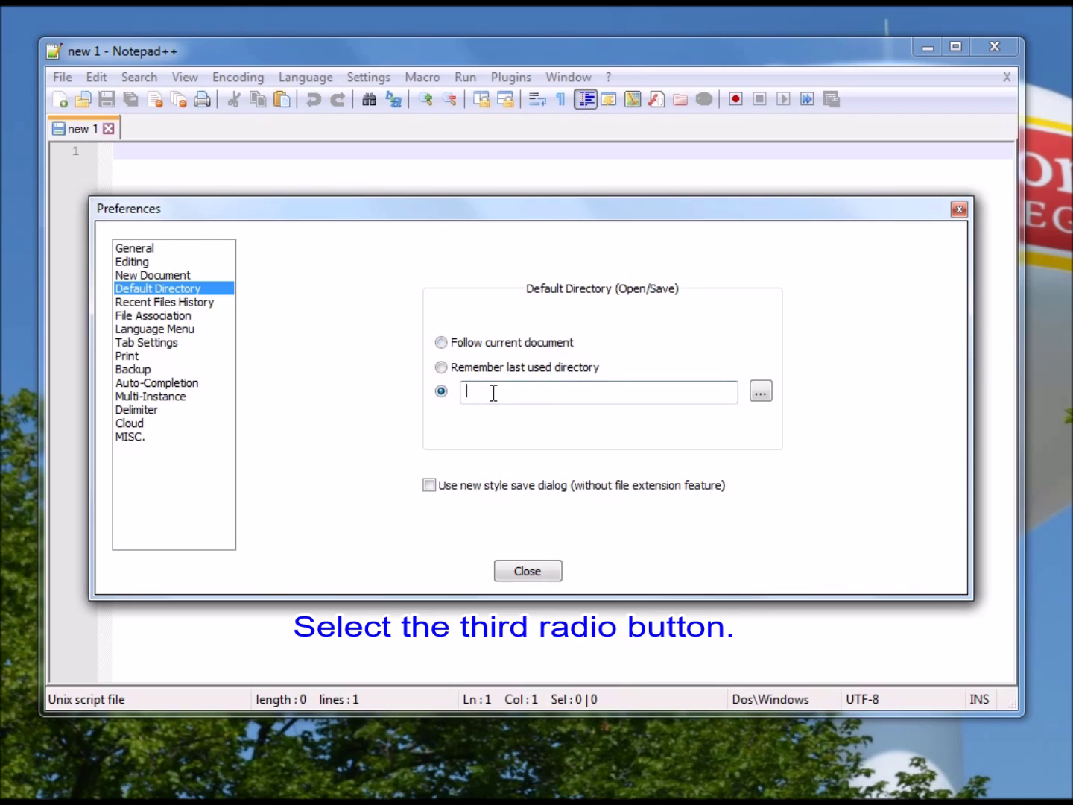
type("C:\\bash")
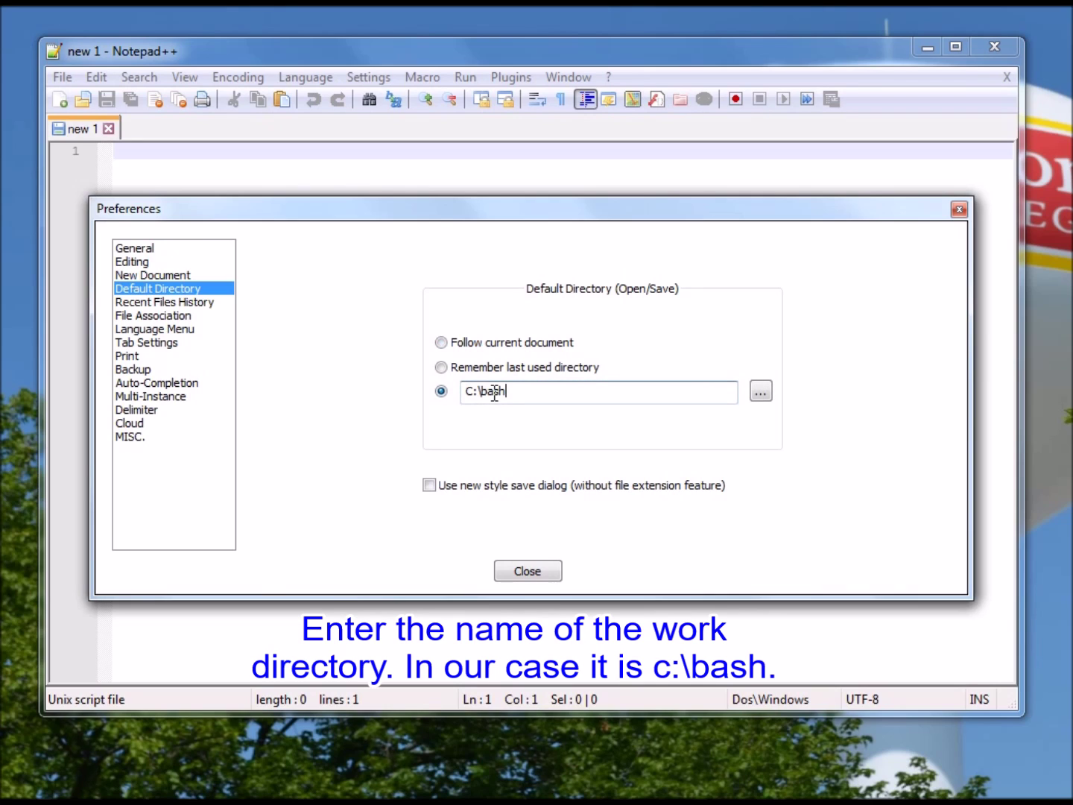
left_click(526, 572)
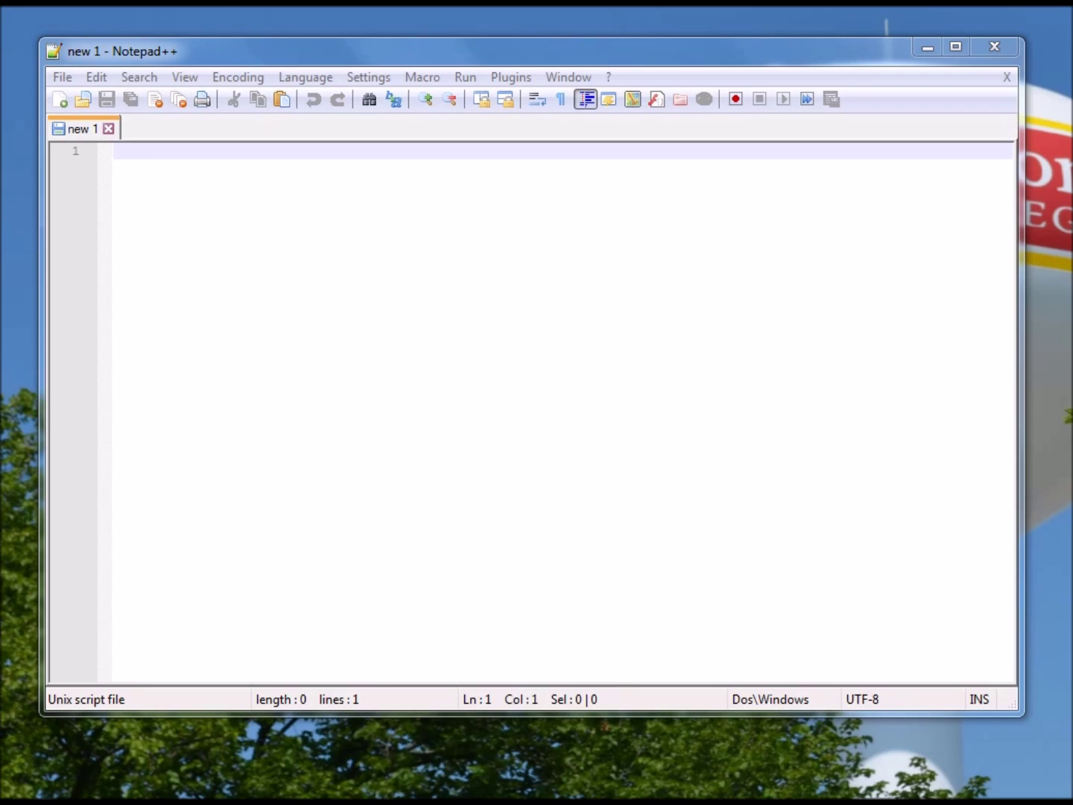
Step: Enter the lines #!/bin/bash and echo "Hello World!" in the new document
type("#!/")
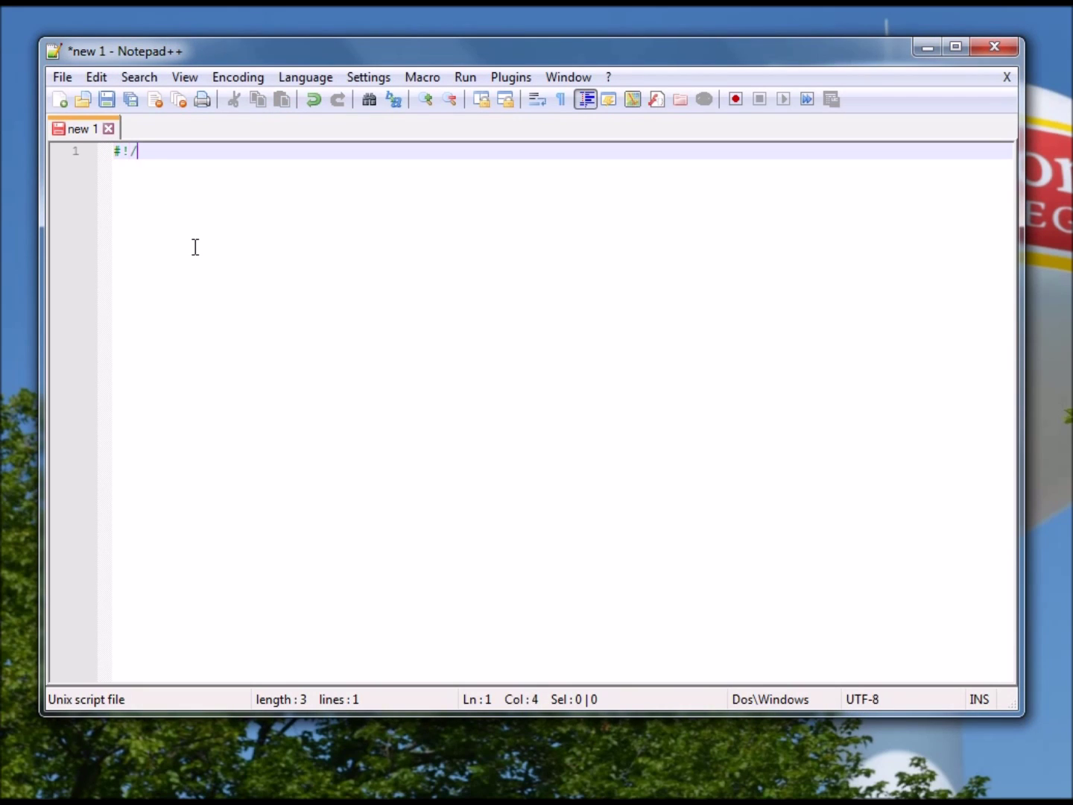
type("bin/bash")
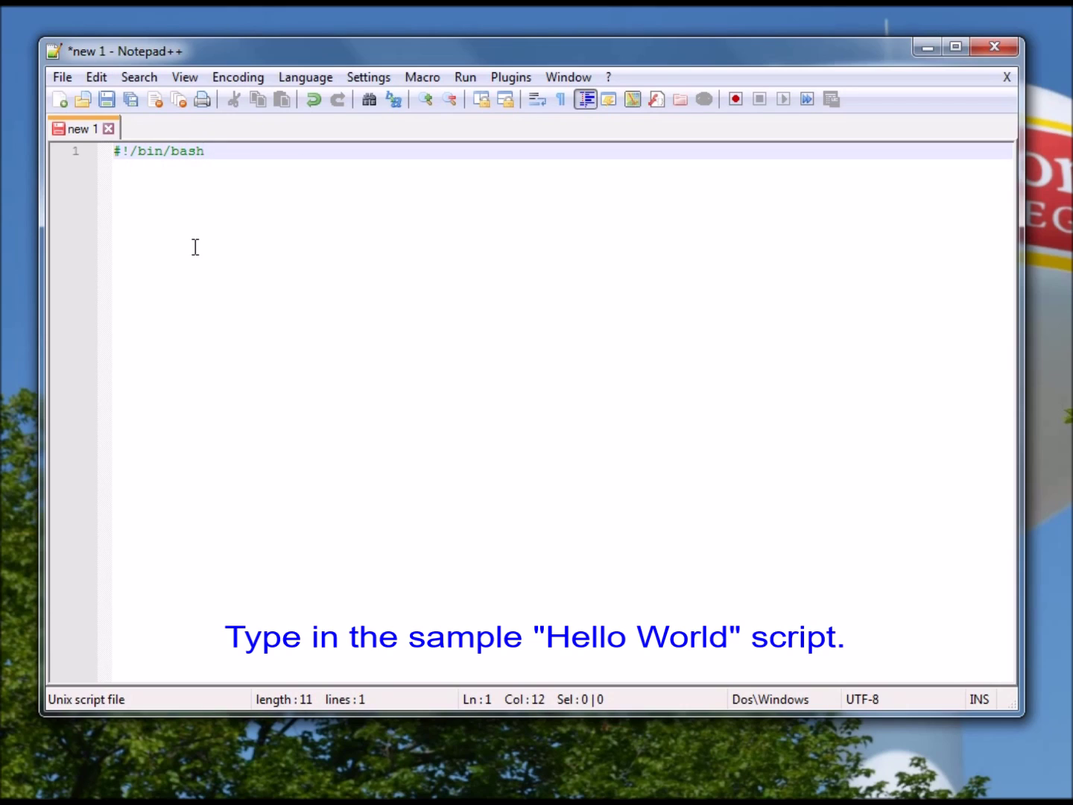
key("Return")
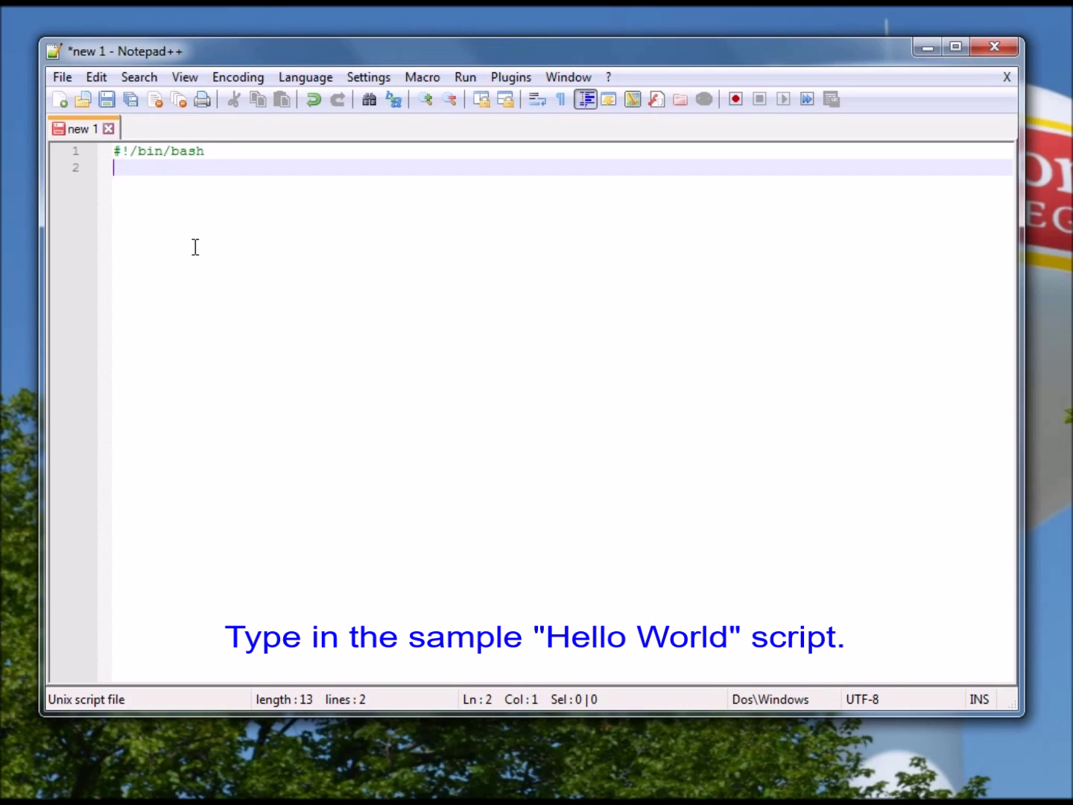
type("echo ")
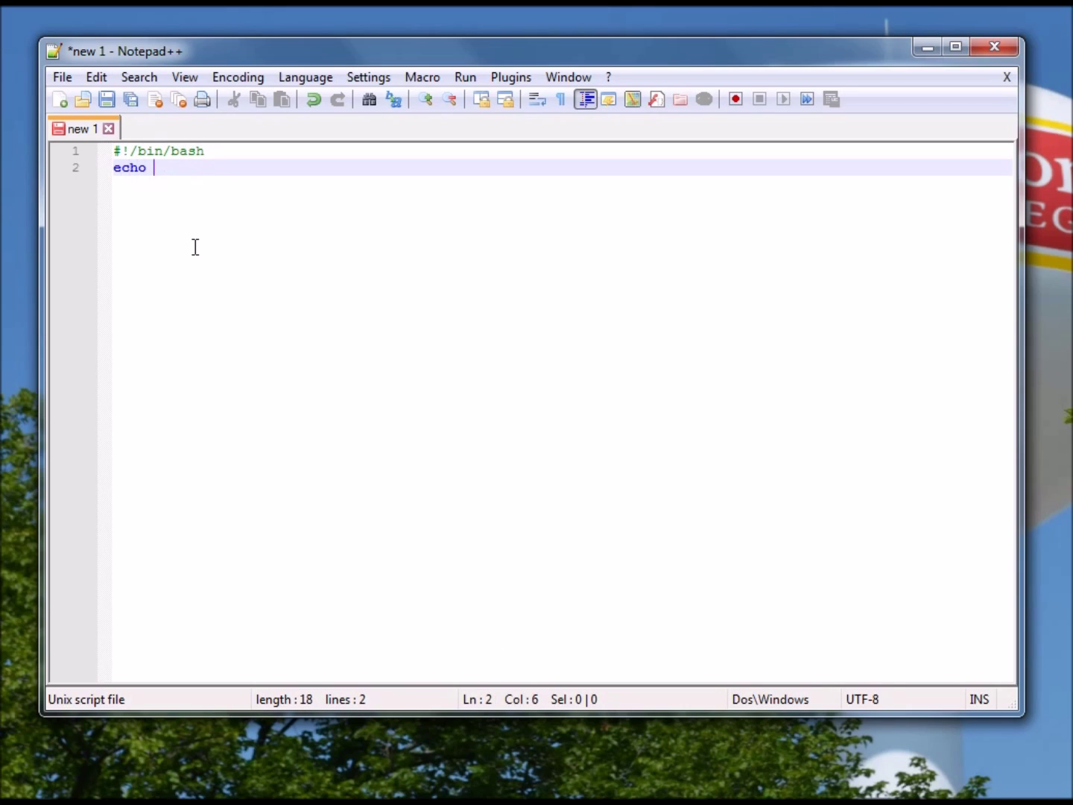
type("\"Hello Wo")
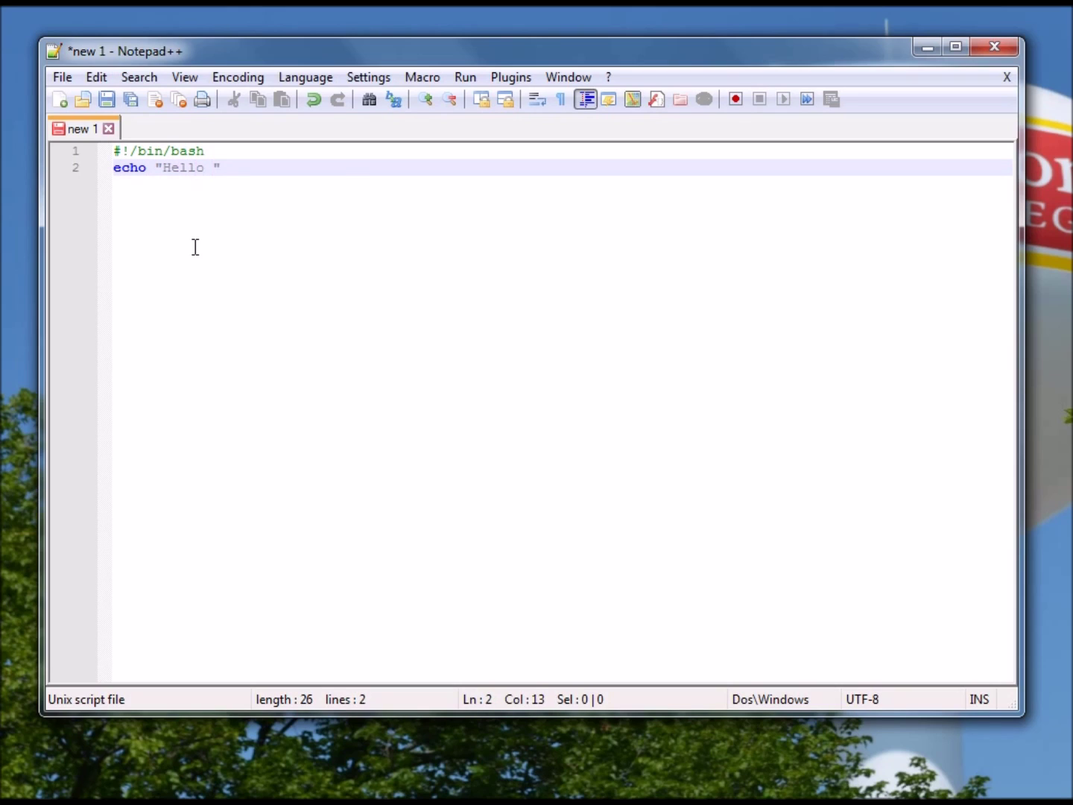
type("rld!\"")
key("Return")
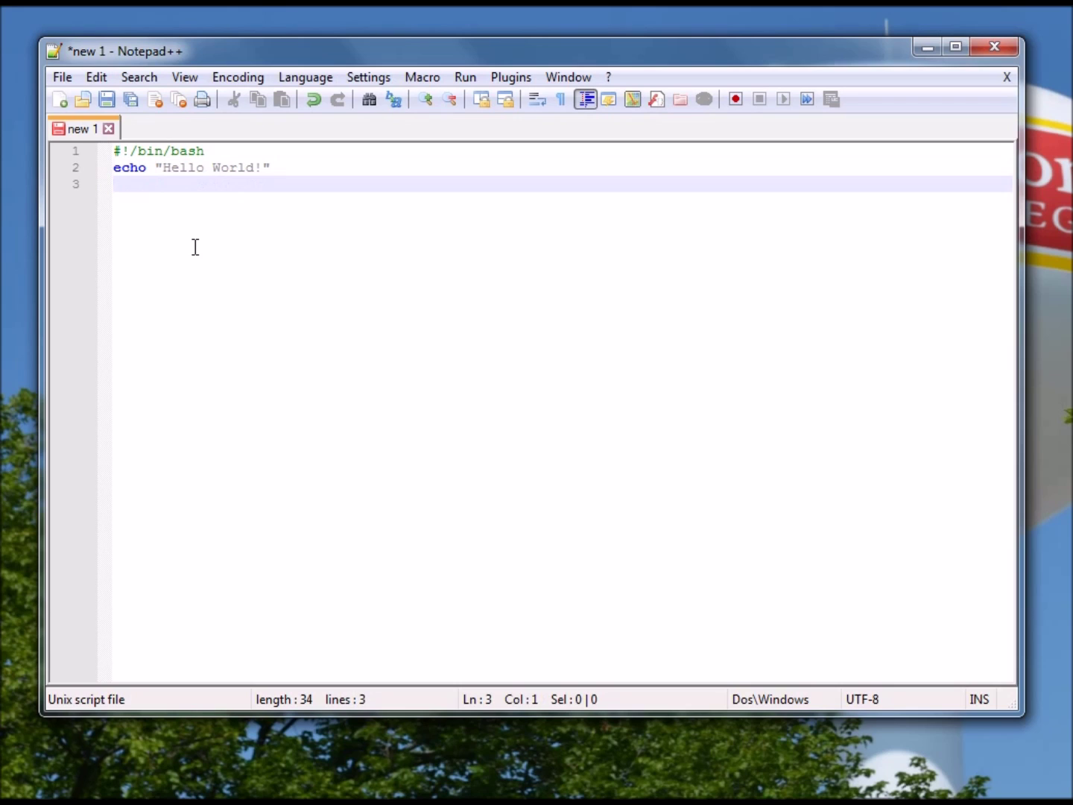
Step: Save the script as sh01.sh in C:\bash
left_click(106, 99)
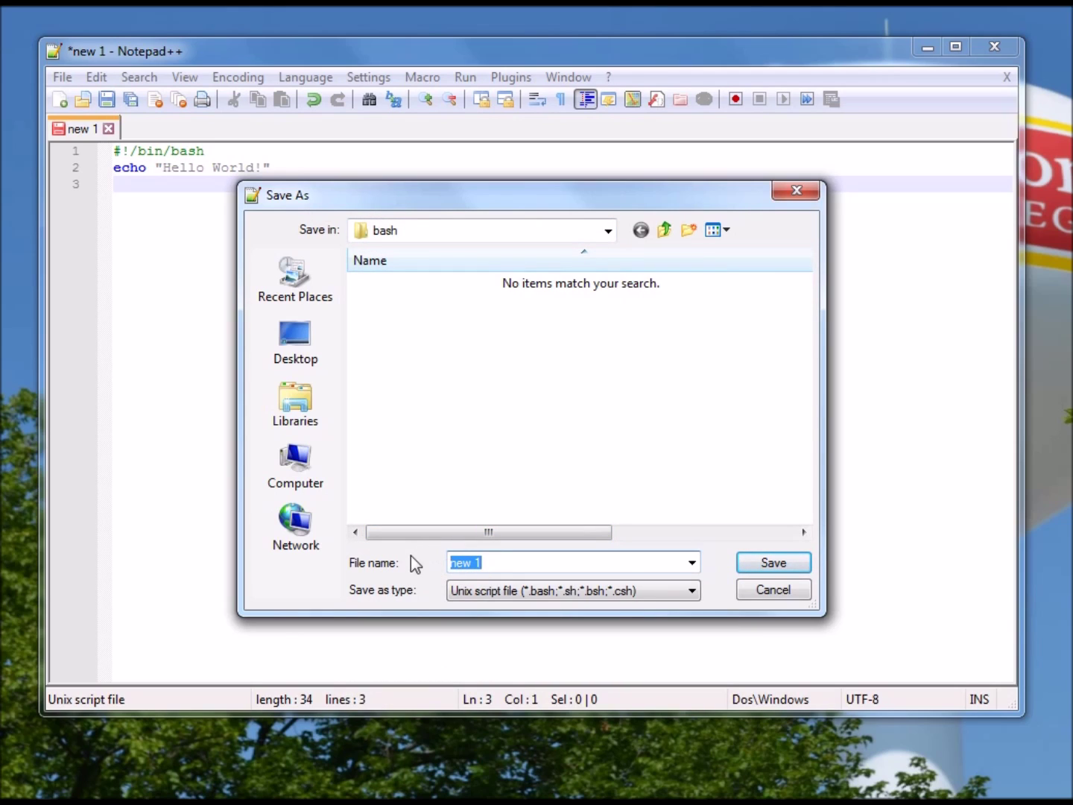
type("sh01.")
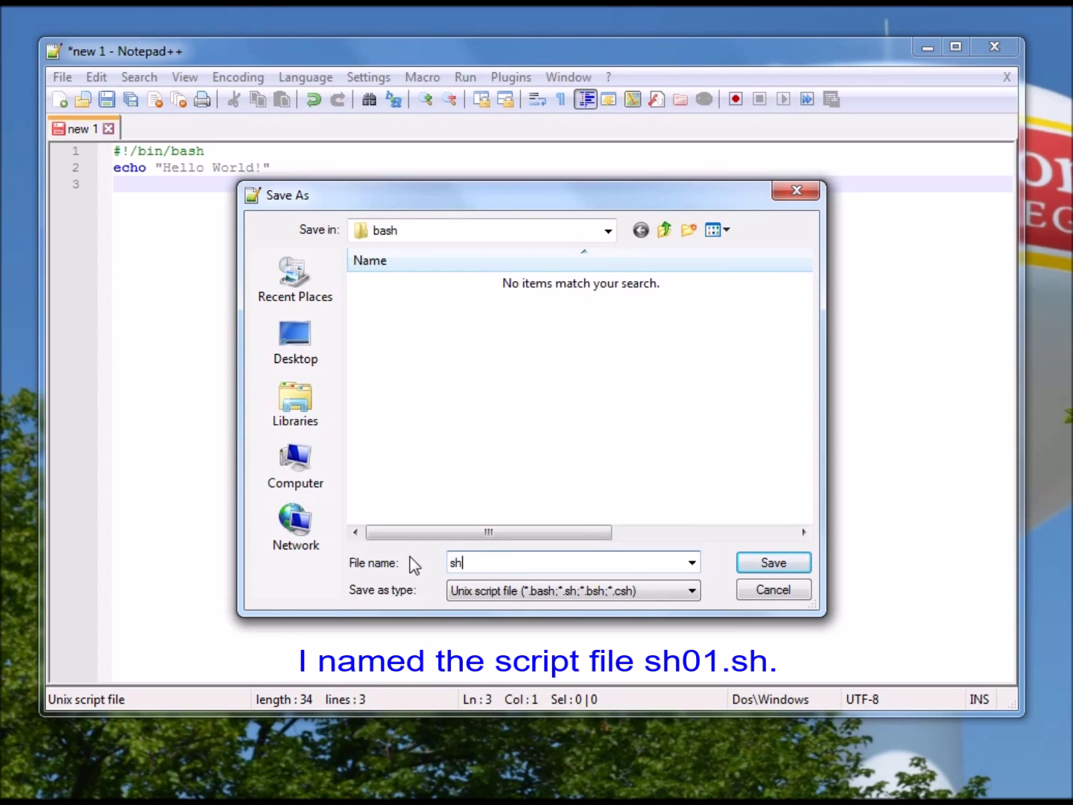
type("sh")
left_click(775, 563)
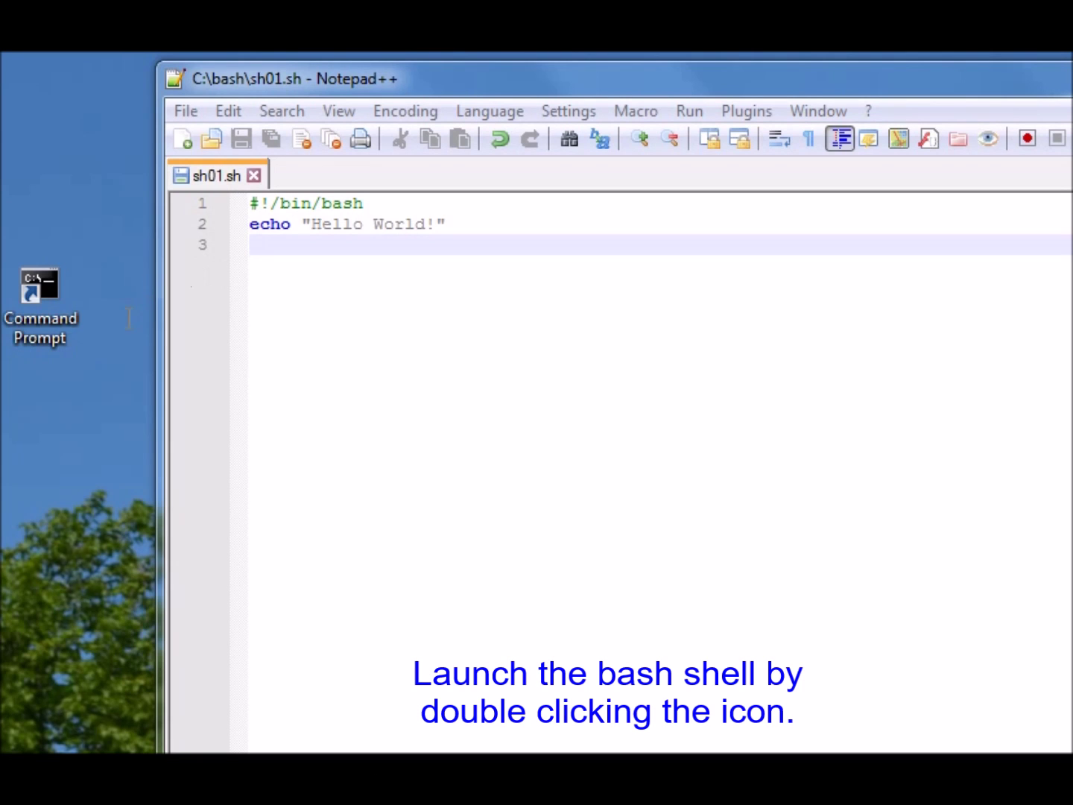
Step: Launch the bash shortcut and run ./sh01.sh to print Hello World!
double_click(36, 284)
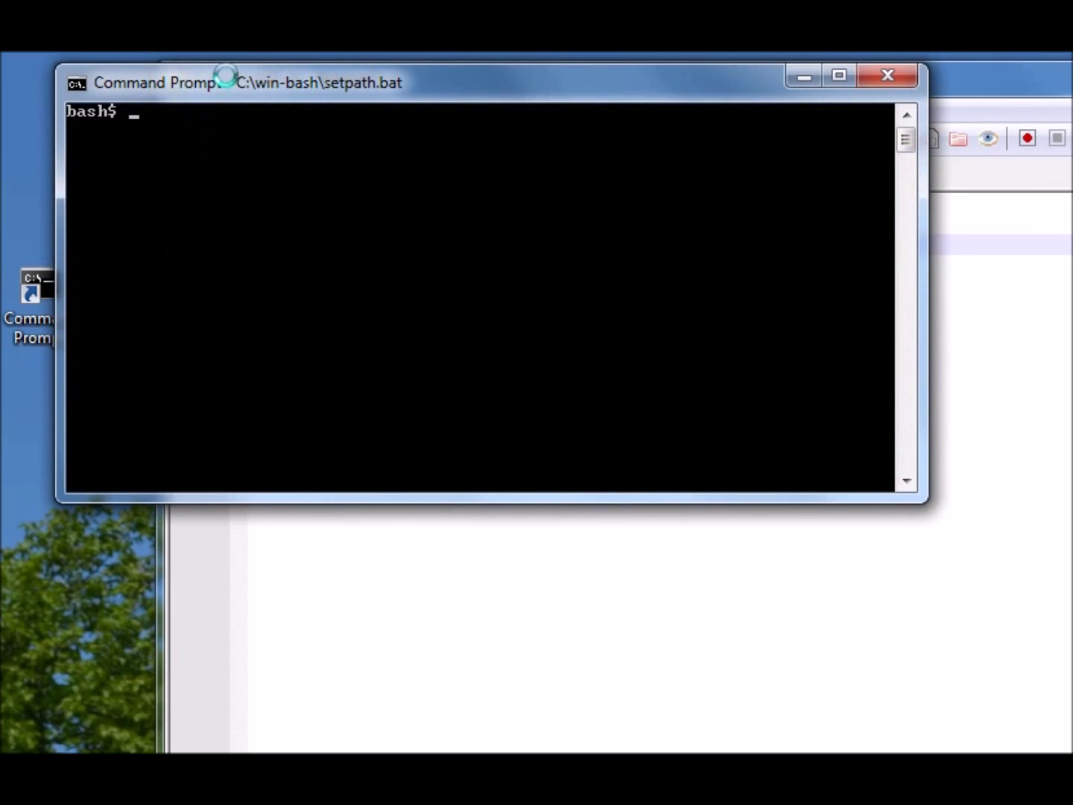
left_click_drag(226, 74, 331, 143)
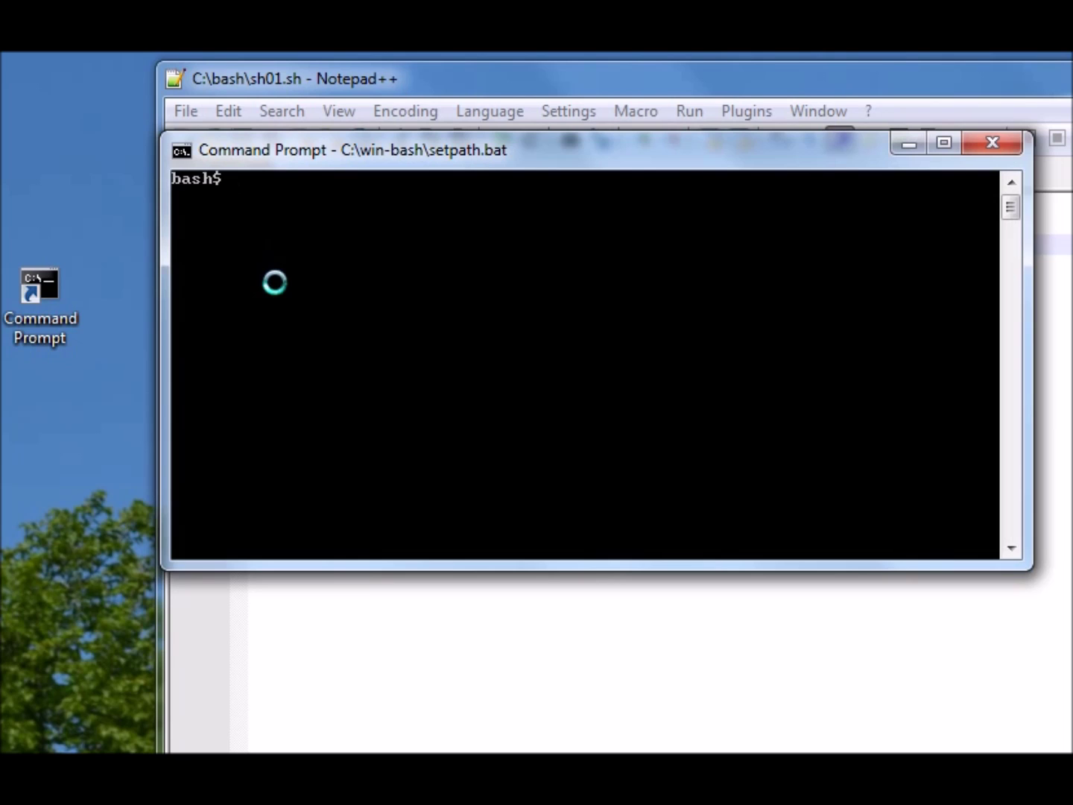
type("./sh01.sh")
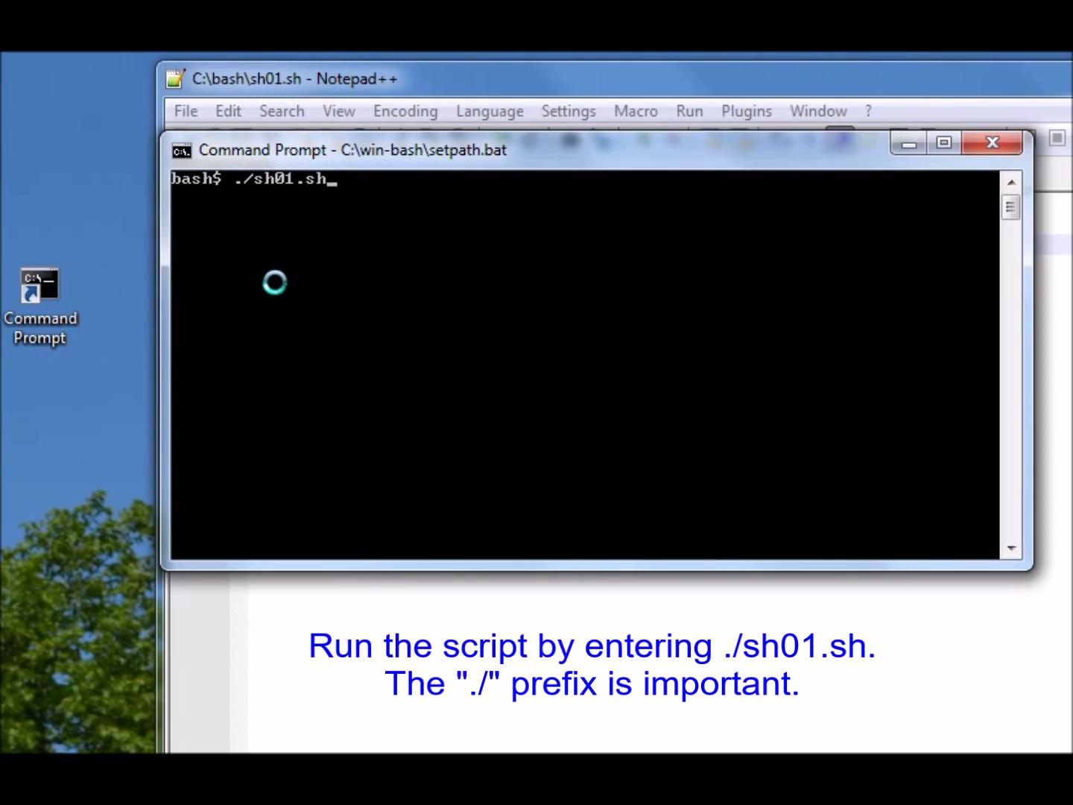
key("Return")
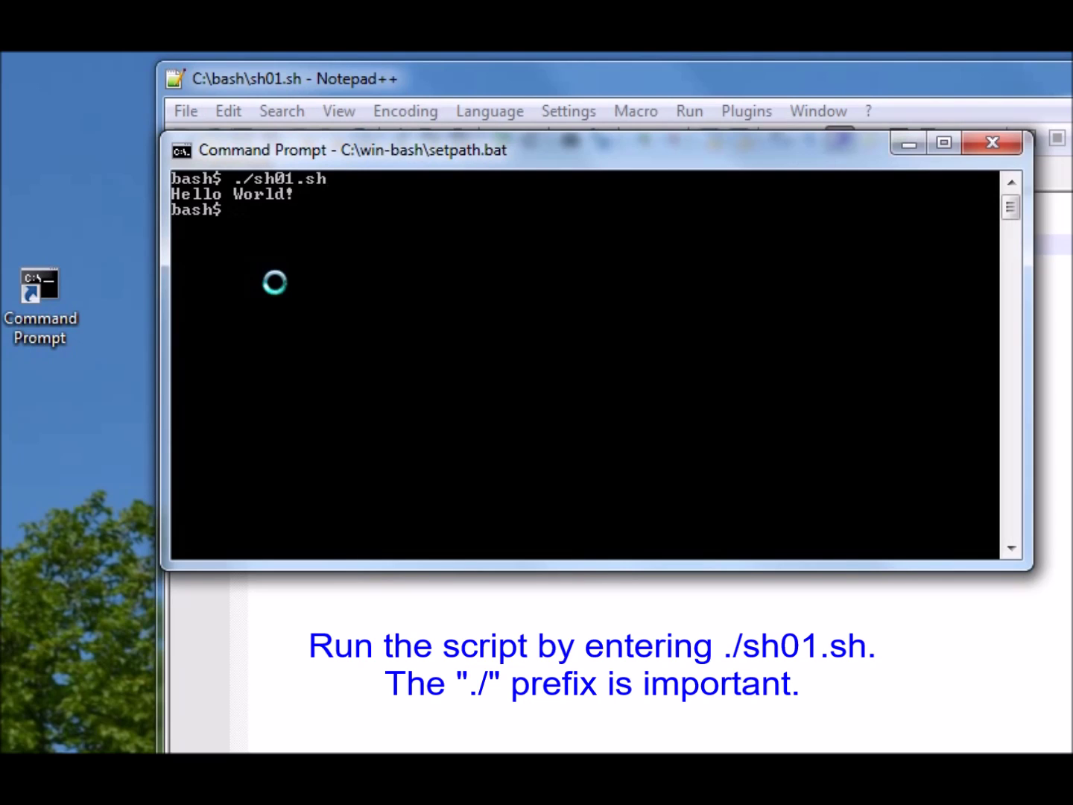
key("Return")
key("Return")
Step: List the directory with ls -l, then exit bash
type("ls ")
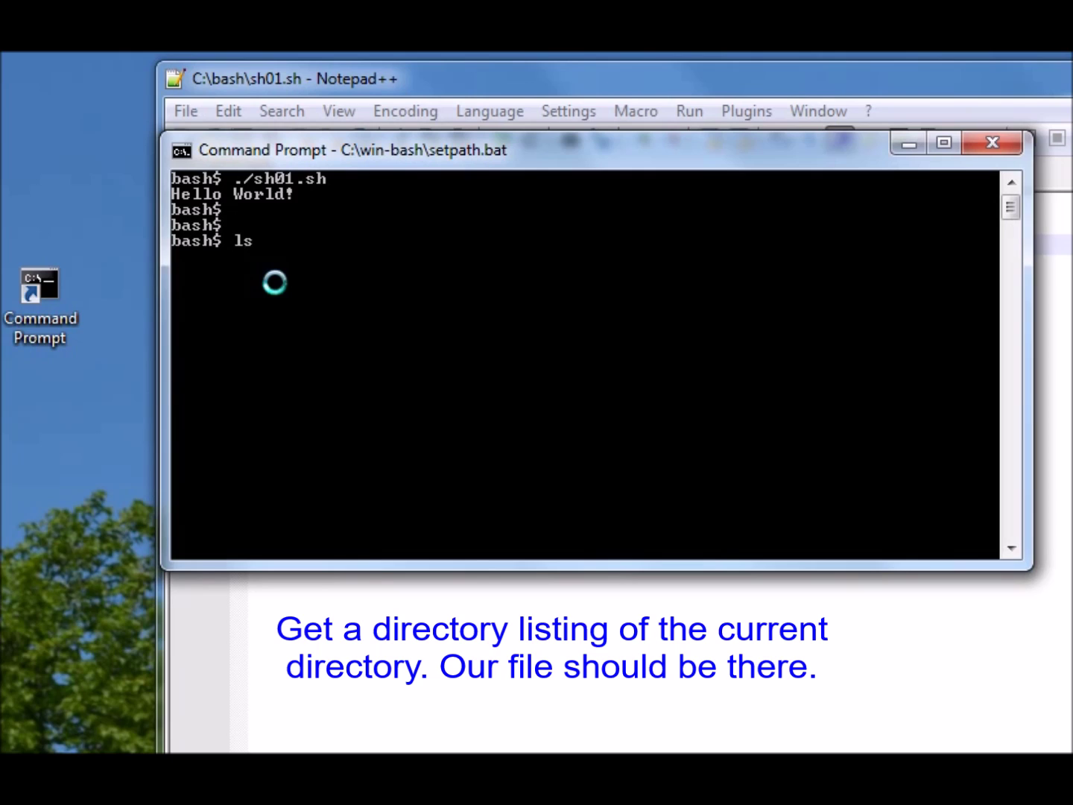
type("-l")
key("Return")
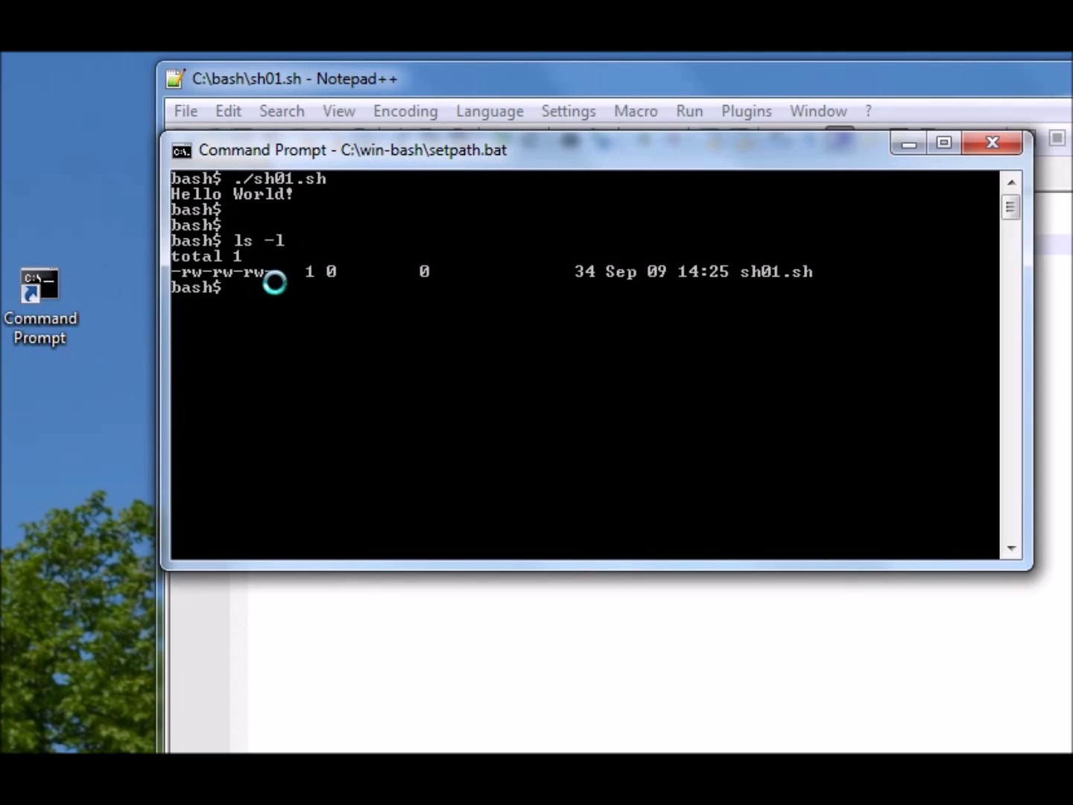
key("Return")
type("exit")
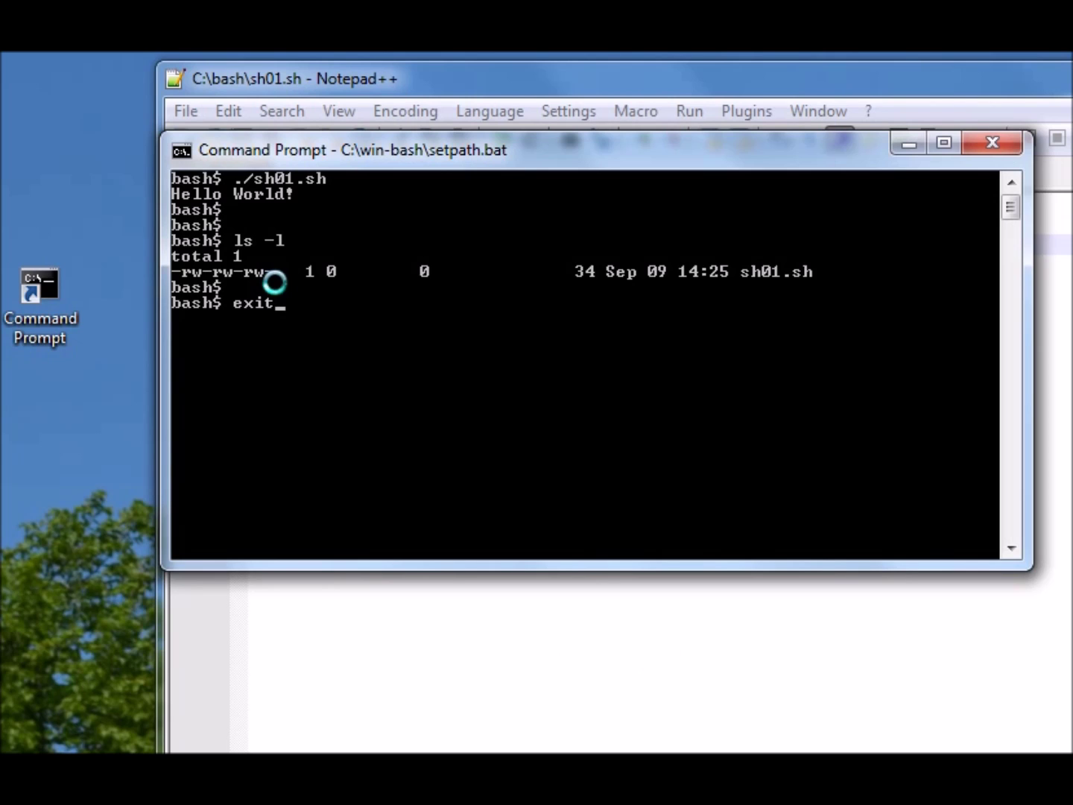
key("Return")
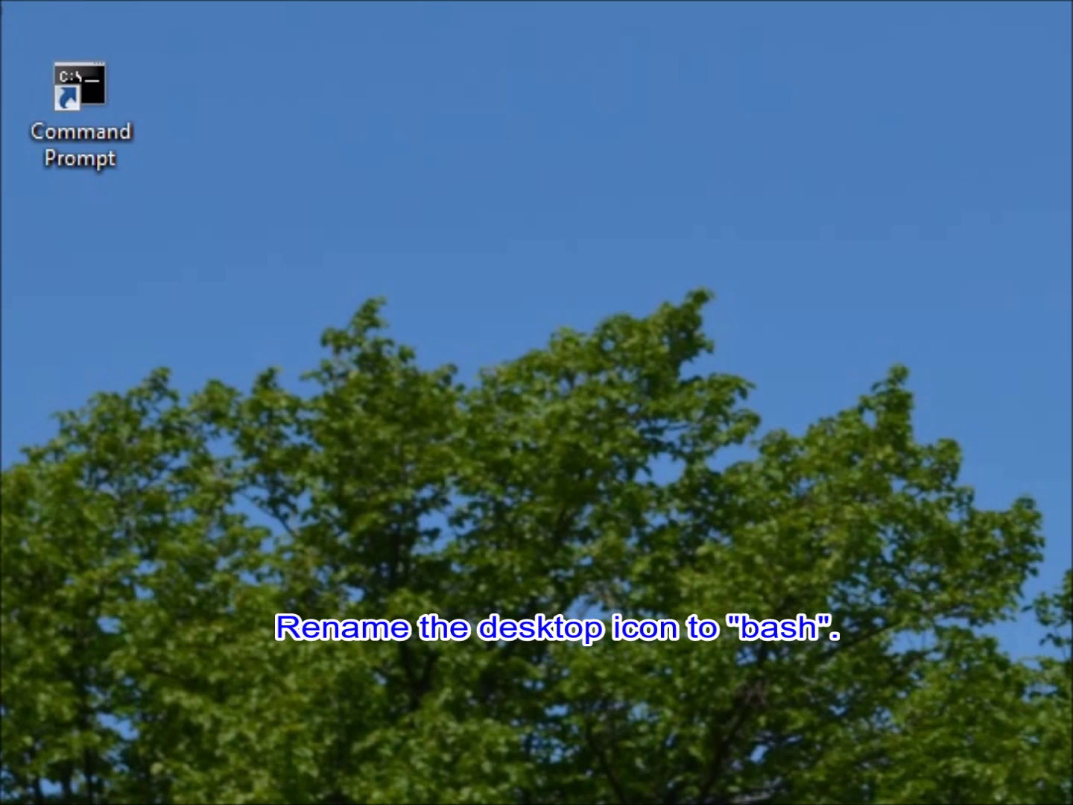
Step: Rename the Command Prompt desktop shortcut to 'bash' from its context menu
left_click(111, 97)
right_click(95, 88)
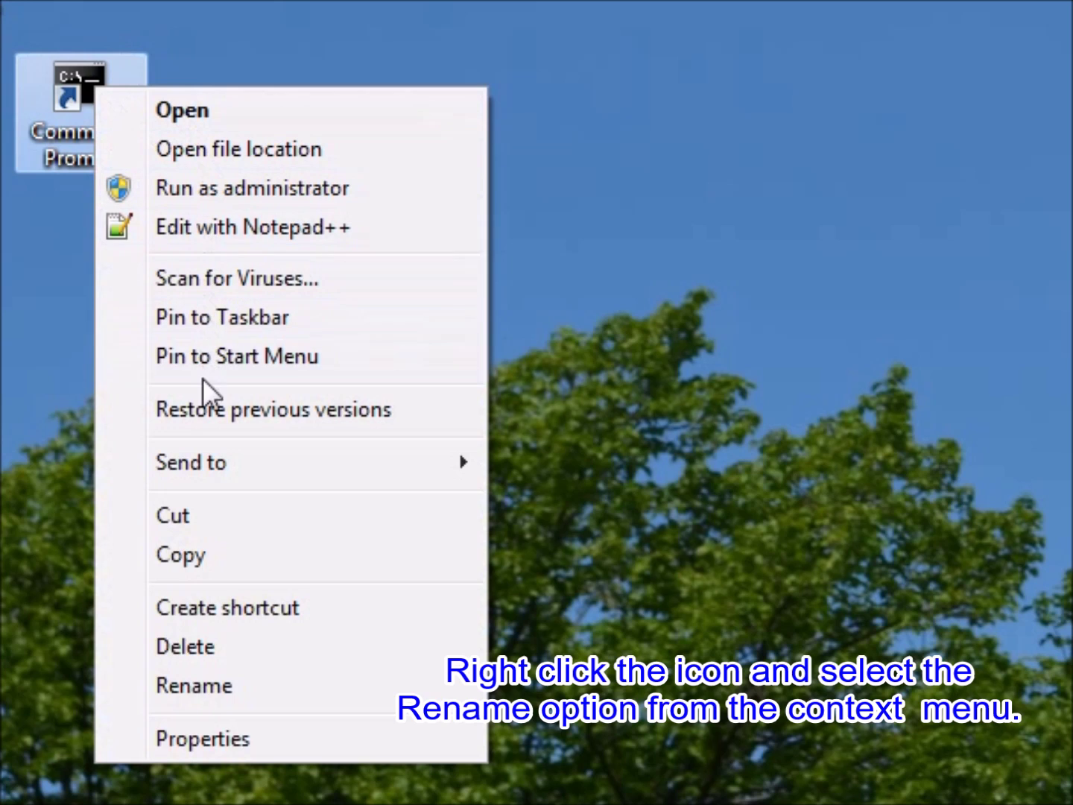
left_click(225, 681)
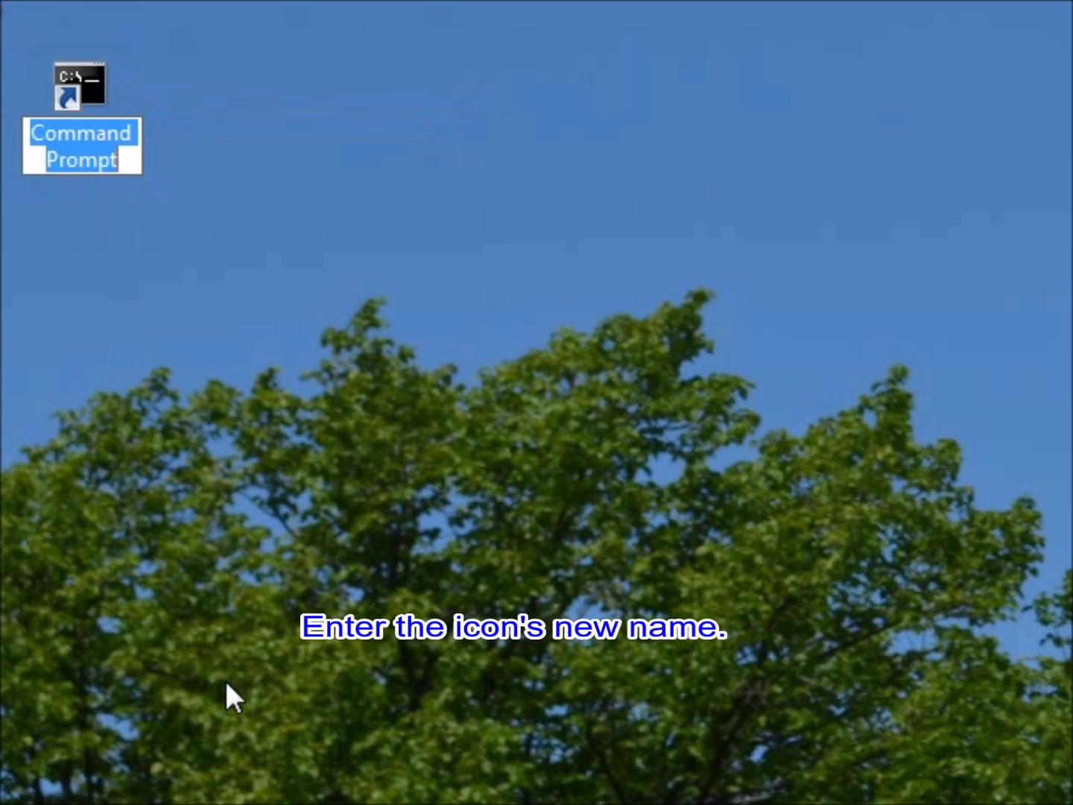
type("bash")
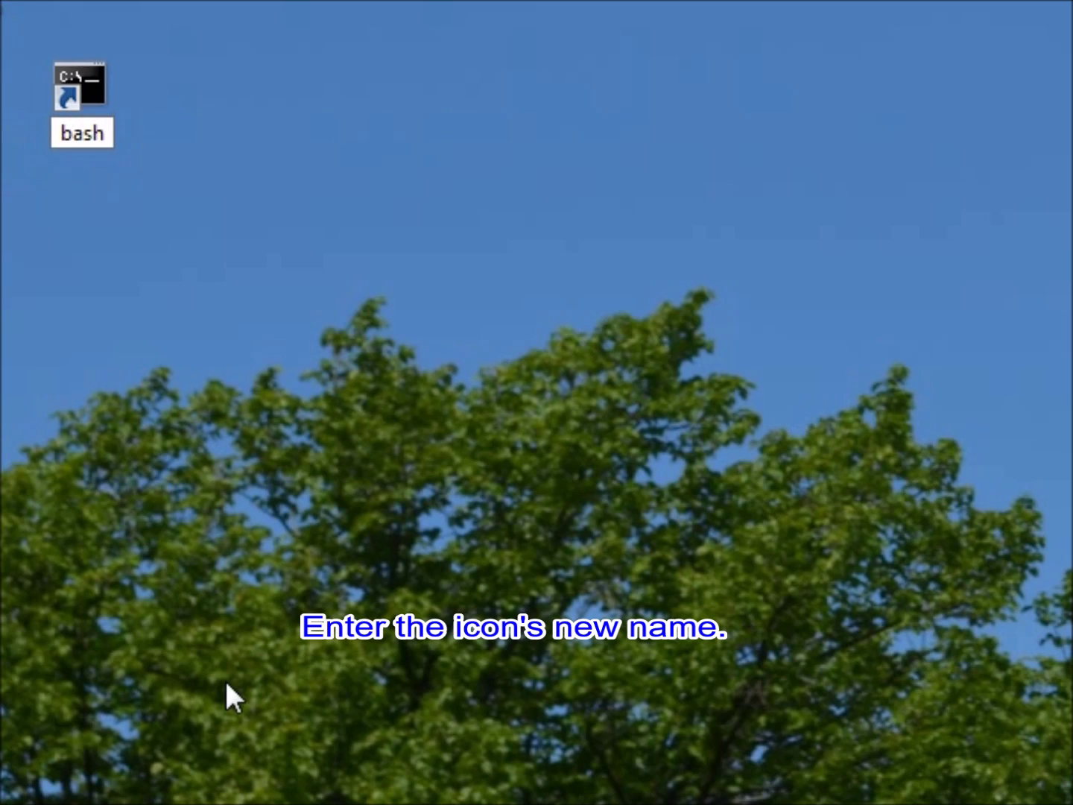
key("Return")
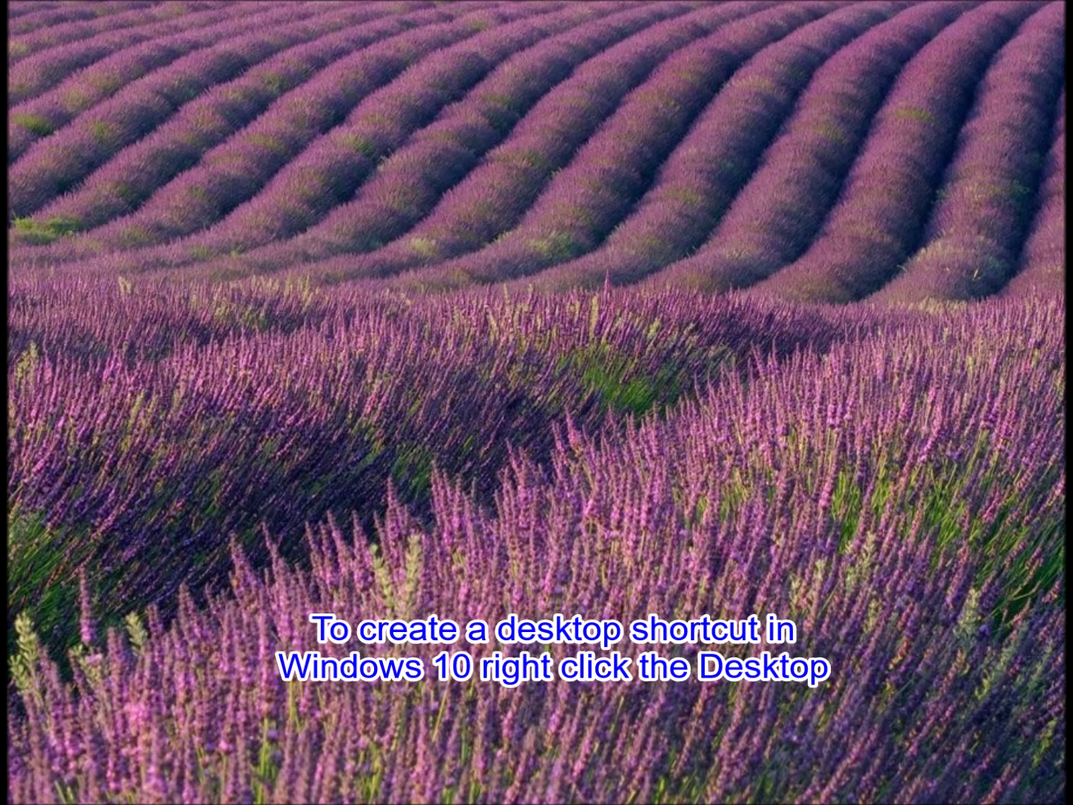
Step: Create a desktop shortcut pointing to %windir%\system32\cmd.exe and name it 'bash'
right_click(37, 226)
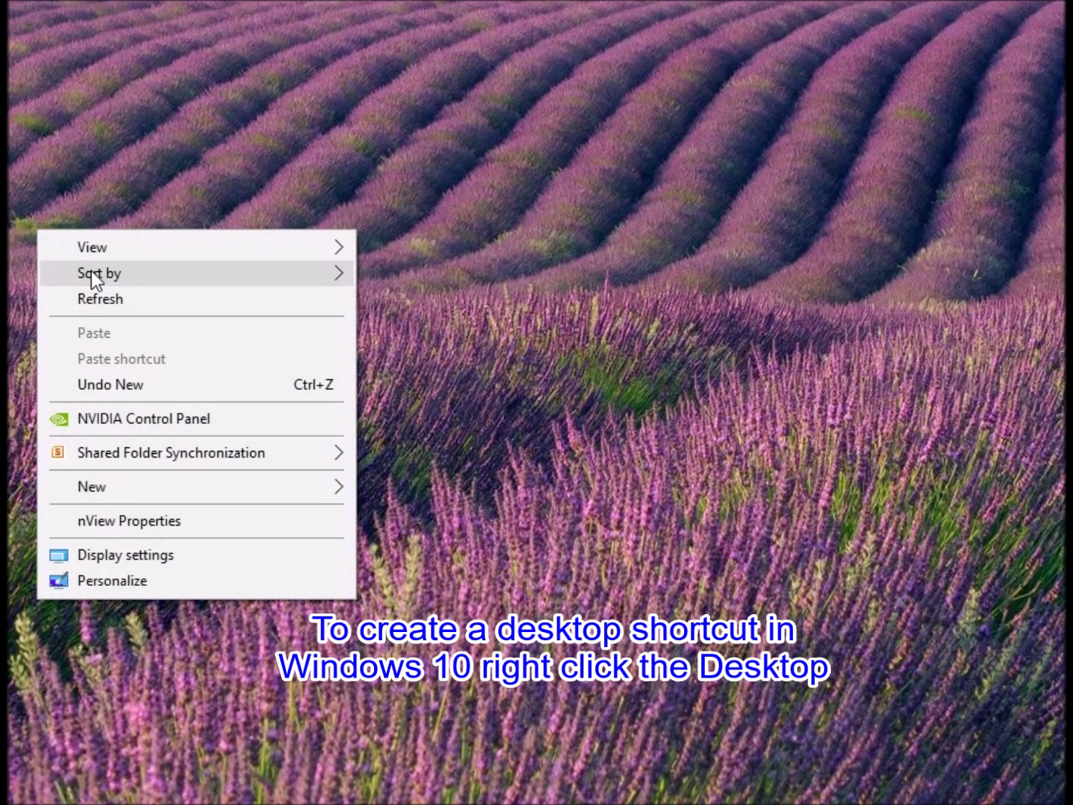
mouse_move(124, 488)
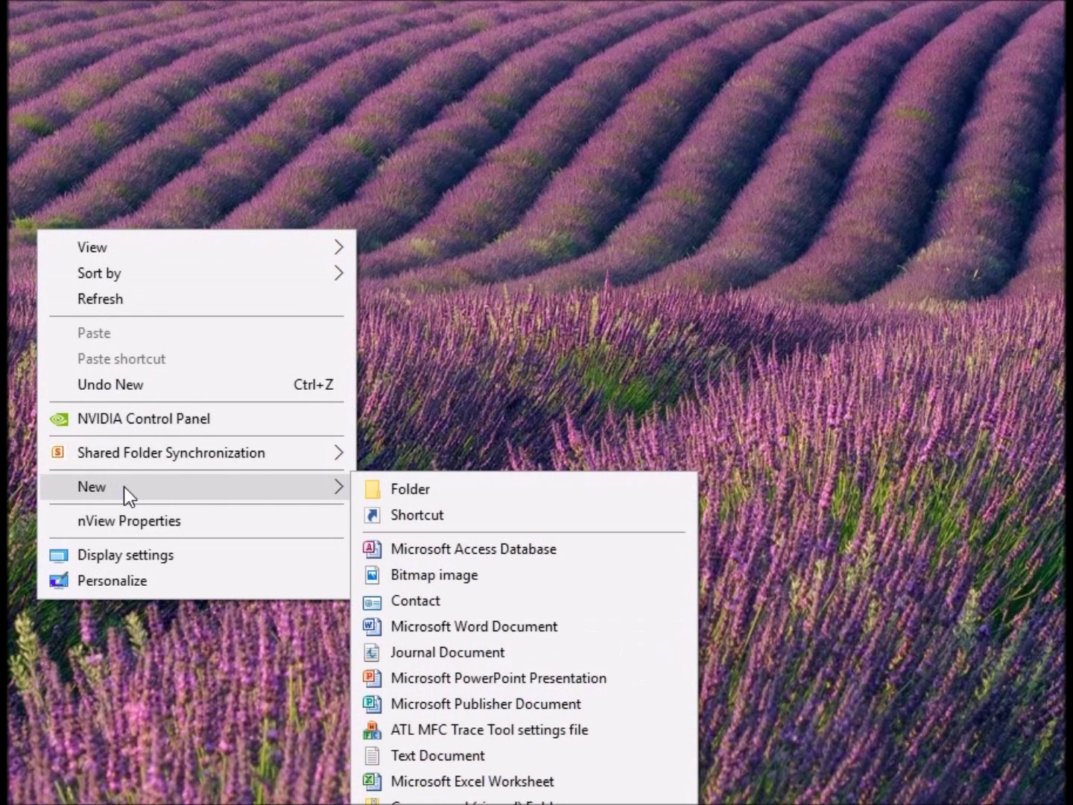
left_click(492, 520)
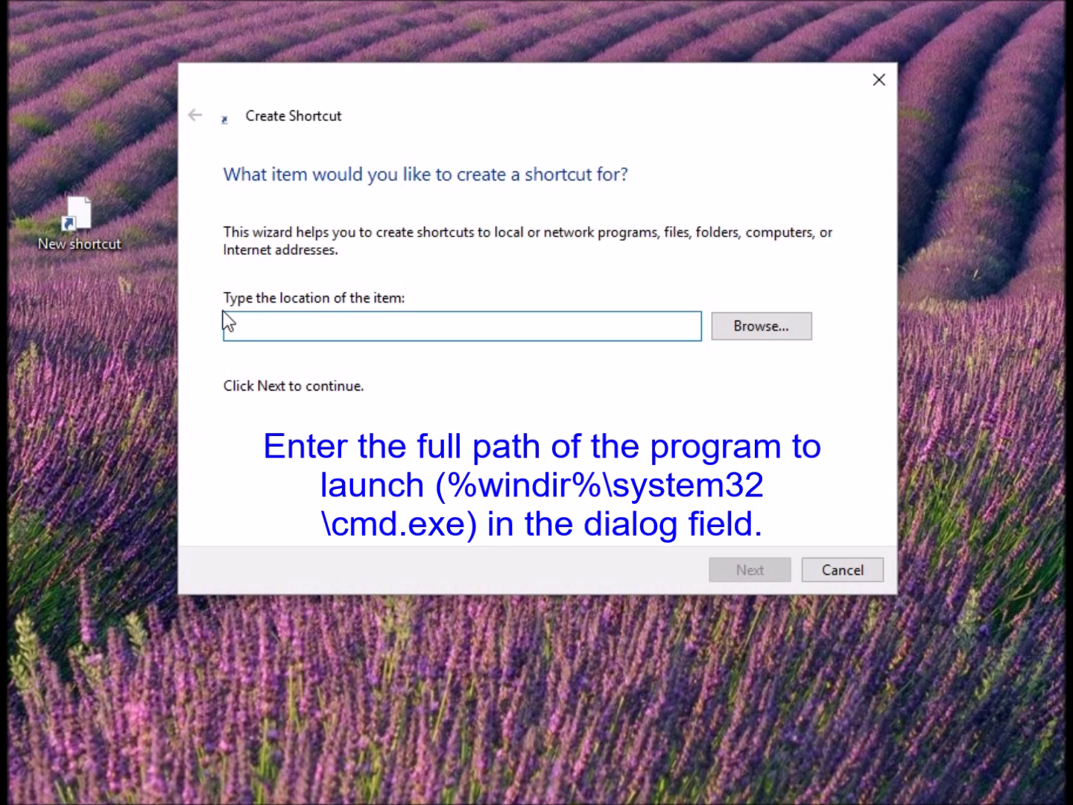
right_click(238, 327)
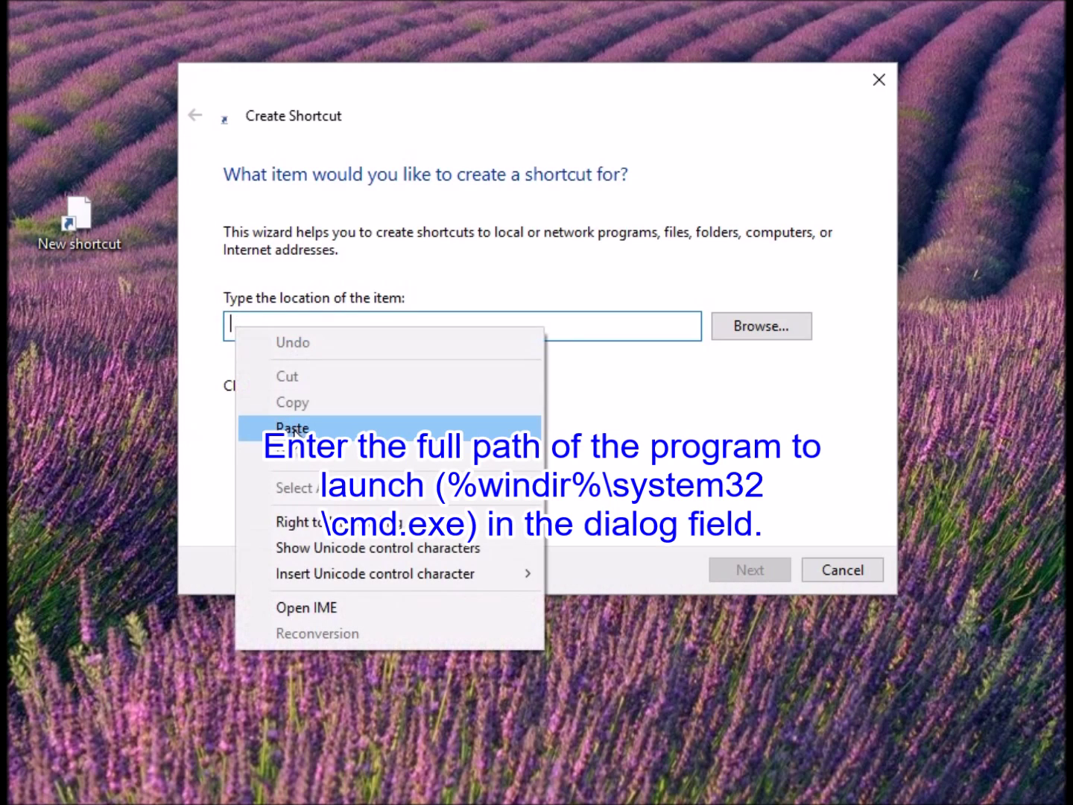
left_click(298, 433)
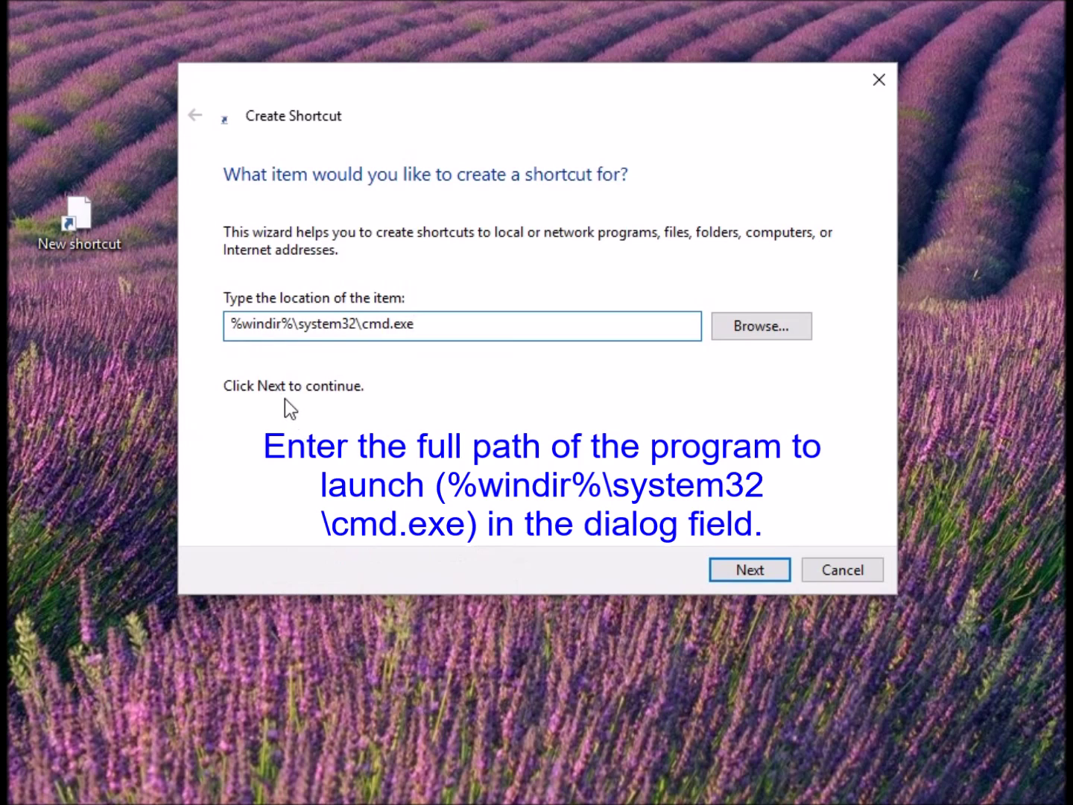
left_click(756, 563)
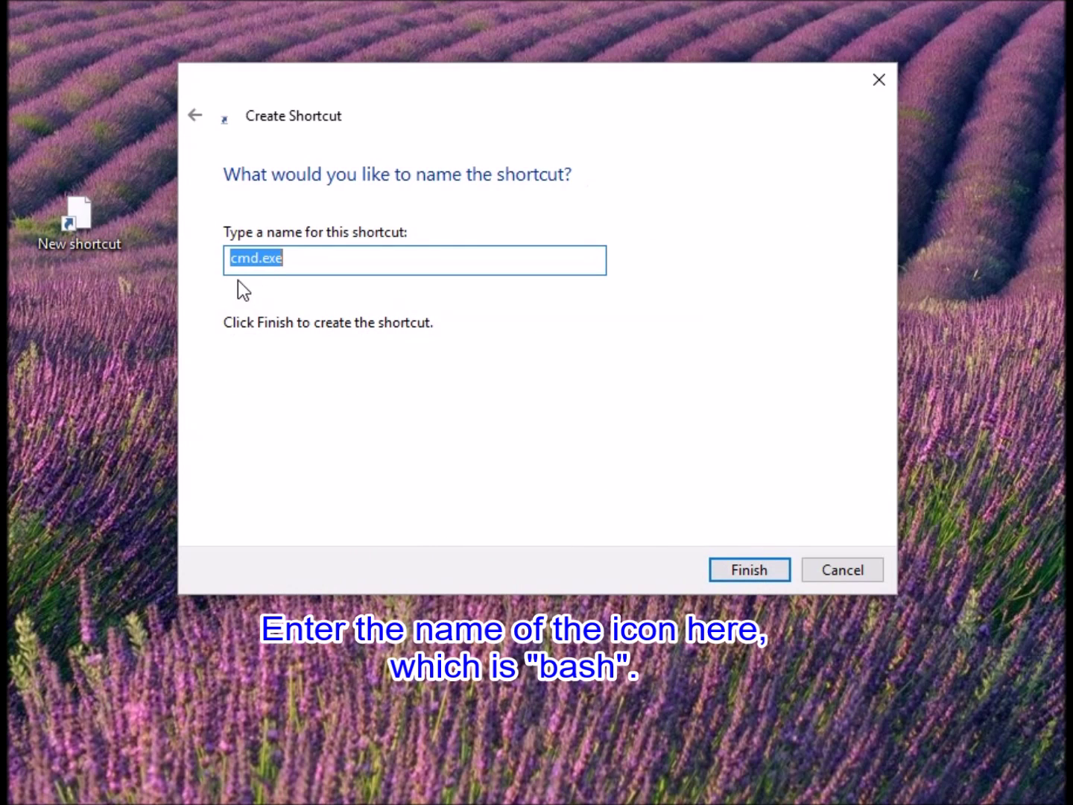
type("bash")
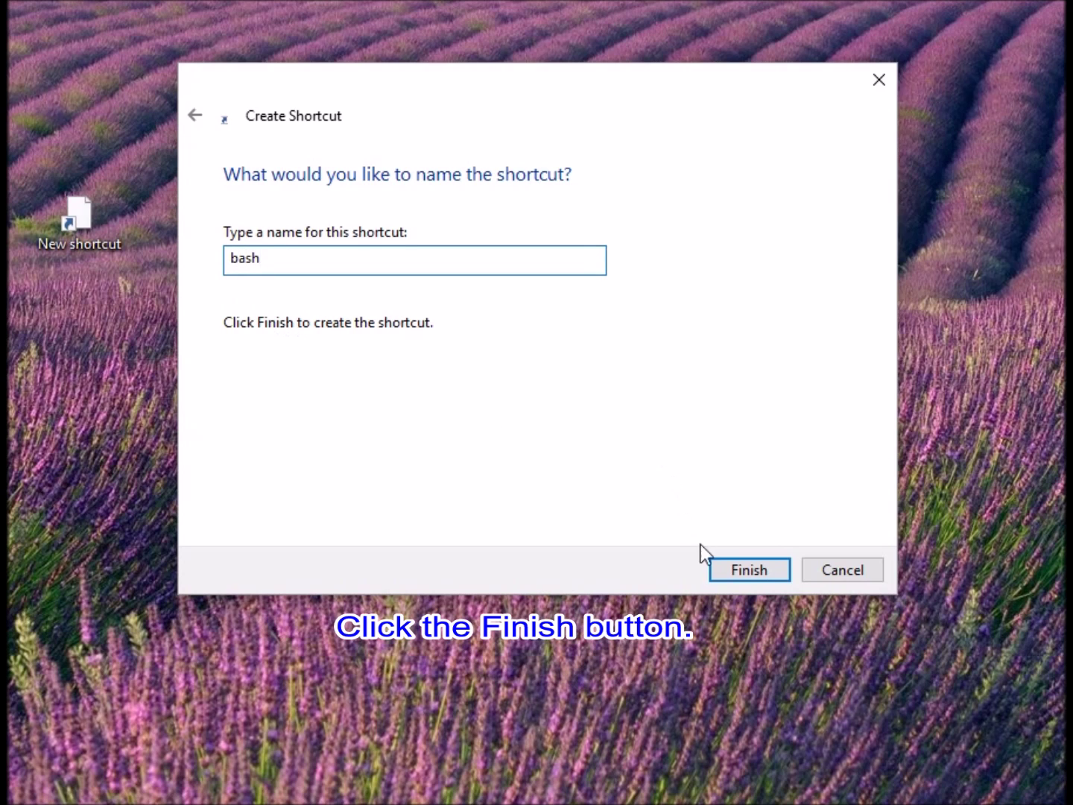
left_click(755, 567)
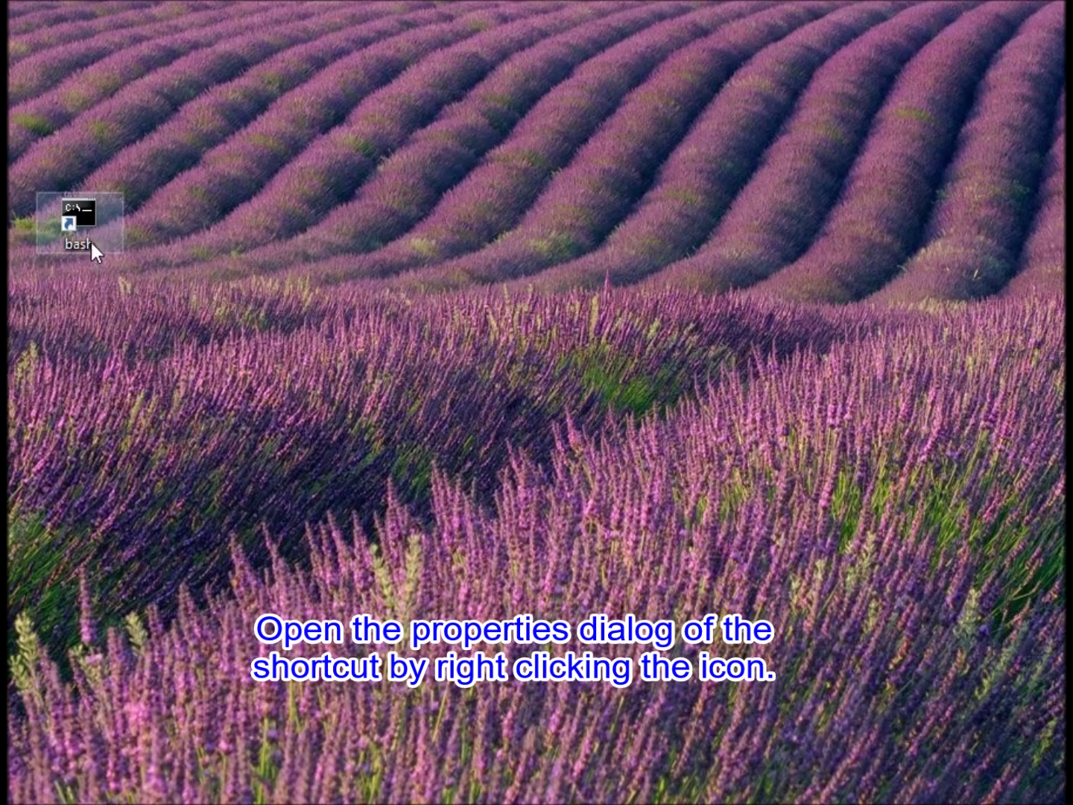
Step: Append /k "C:\win-bash\setpath.bat" to the bash shortcut's Target field
right_click(77, 215)
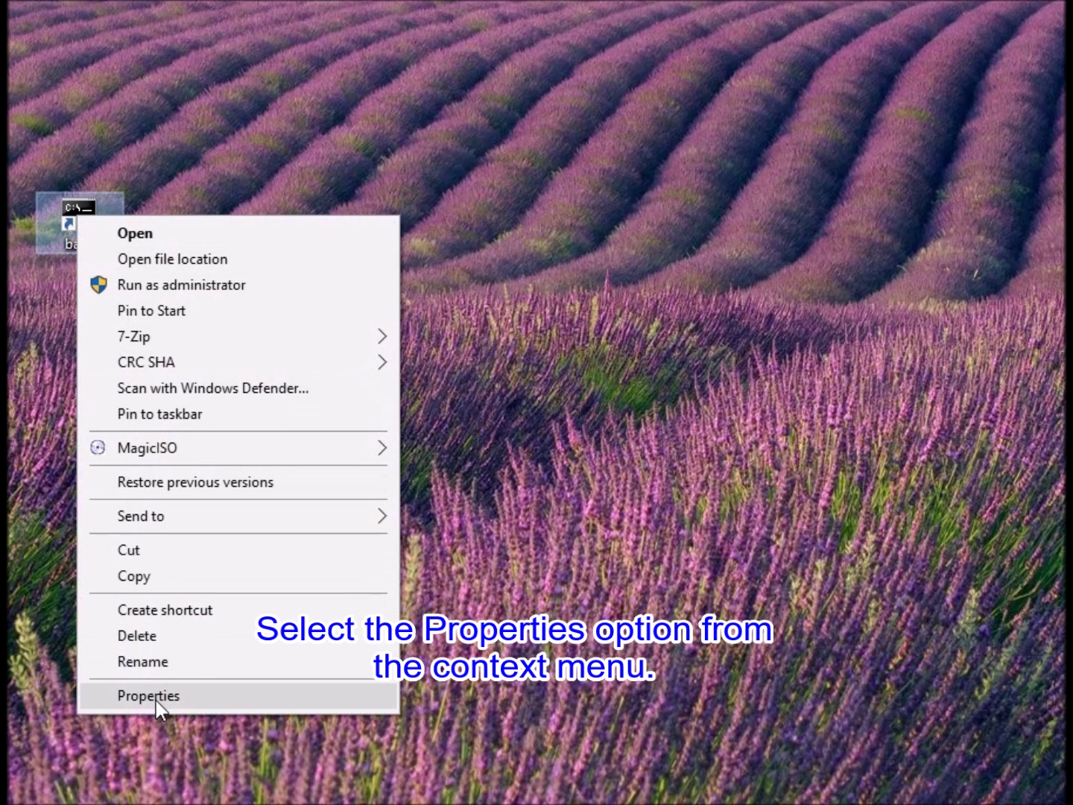
left_click(293, 698)
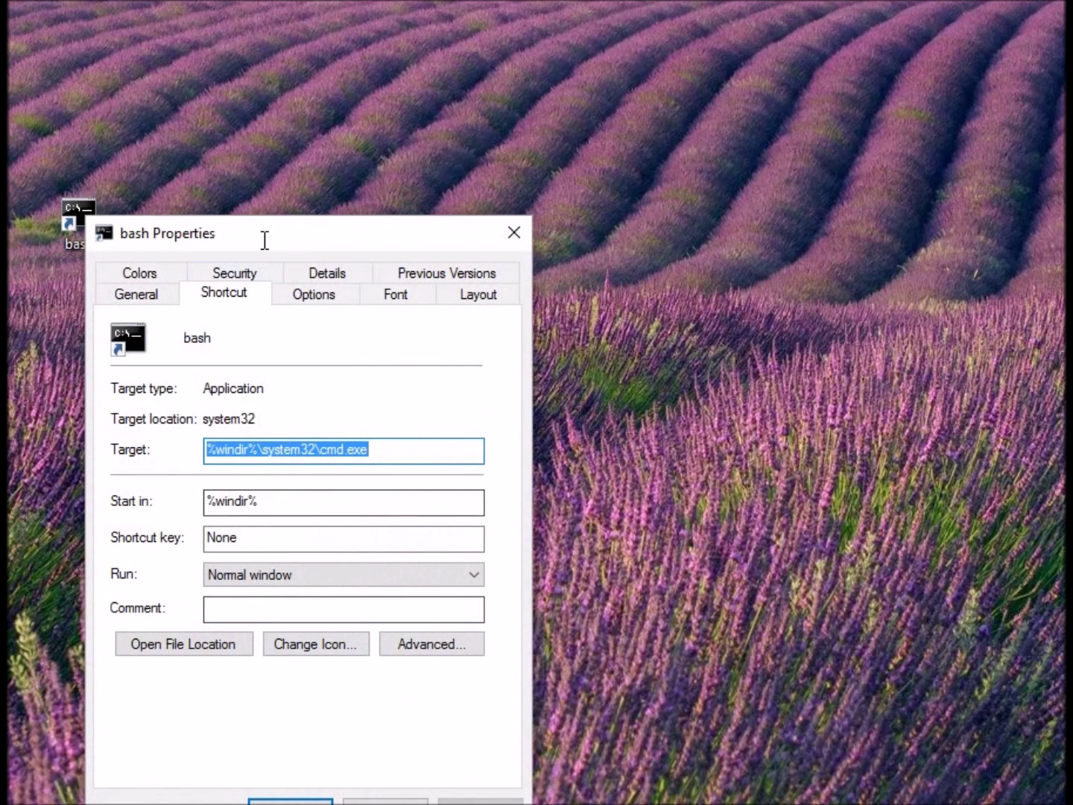
left_click_drag(264, 239, 299, 64)
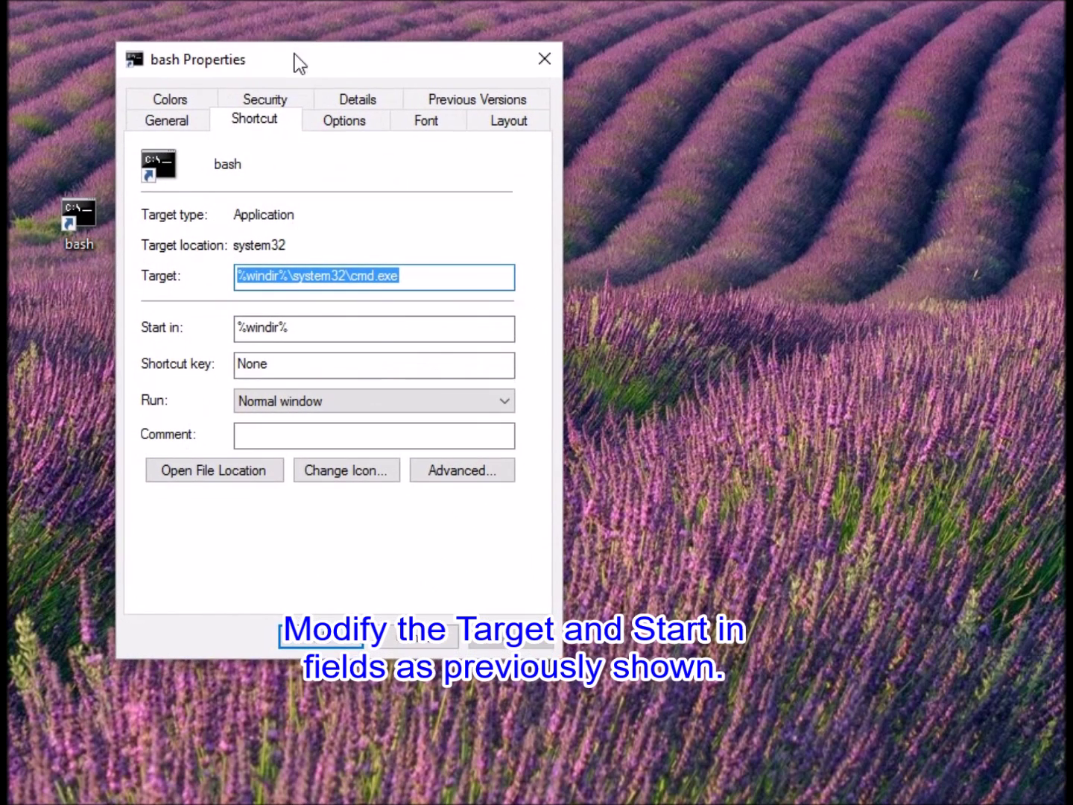
left_click(418, 278)
type("/k \"C:\\win-bash\\setpath.bat\"")
Step: Set the shortcut's Start in folder to D:\bashWork, apply it, and launch bash
left_click(310, 331)
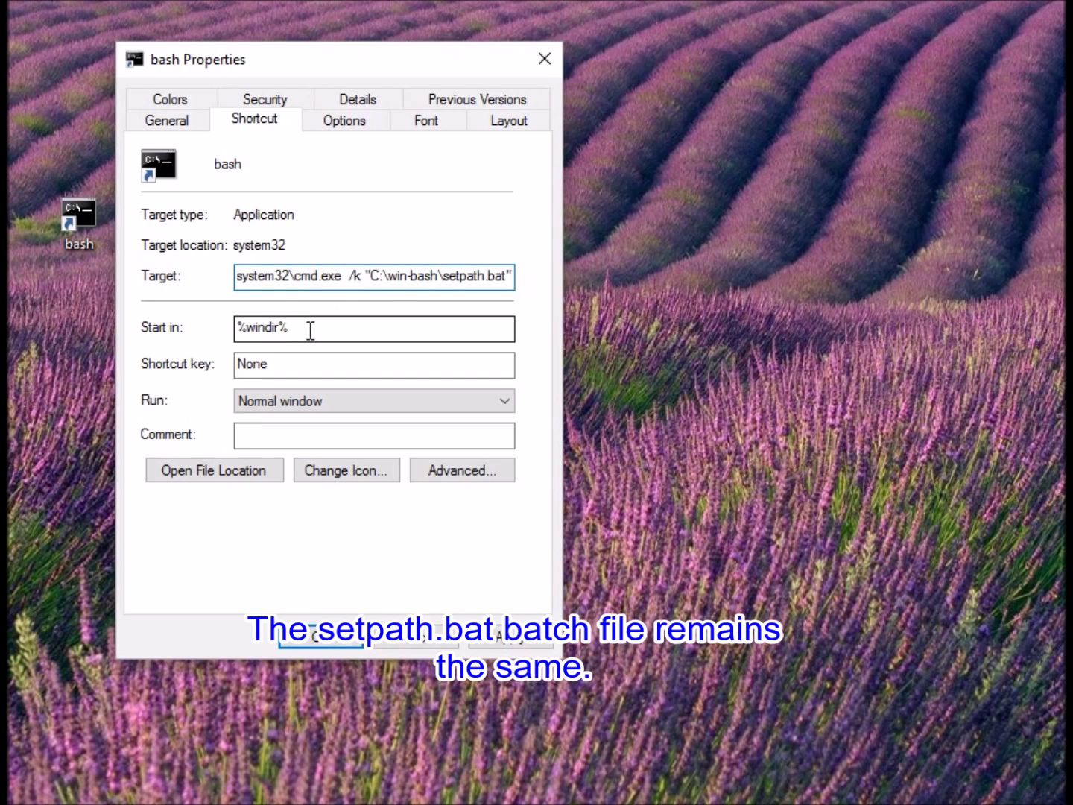
key("ctrl+a")
key("BackSpace")
type("d")
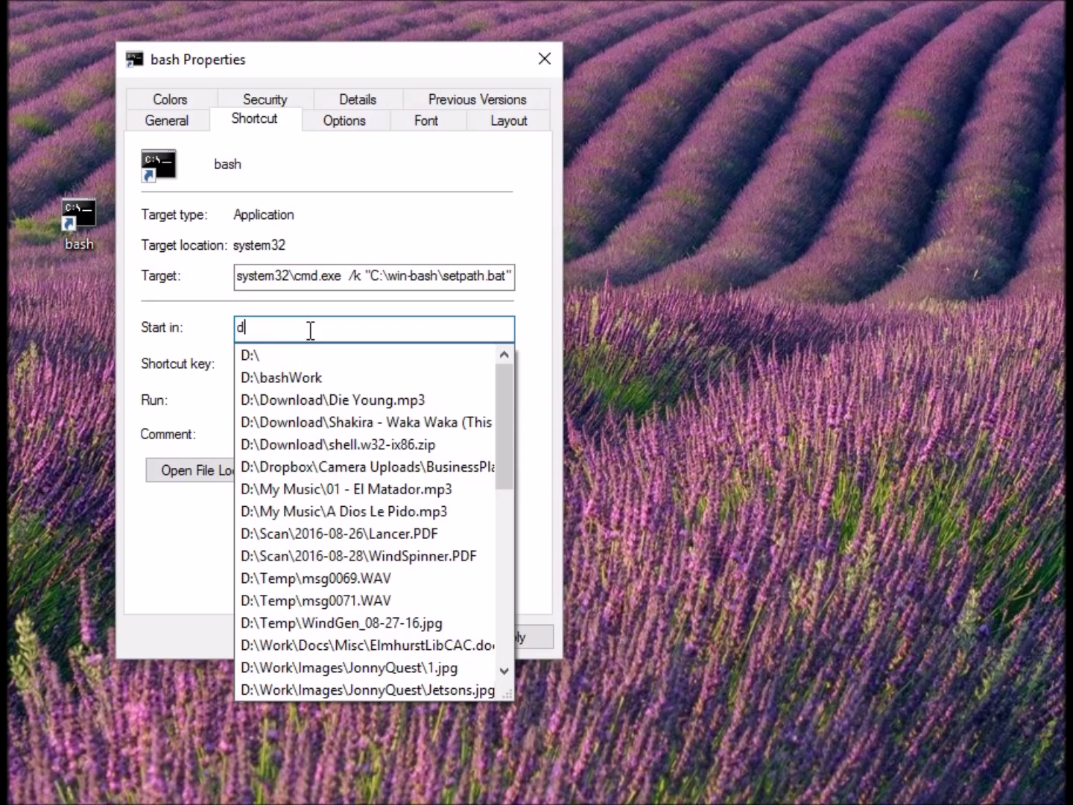
key("Down")
key("Down")
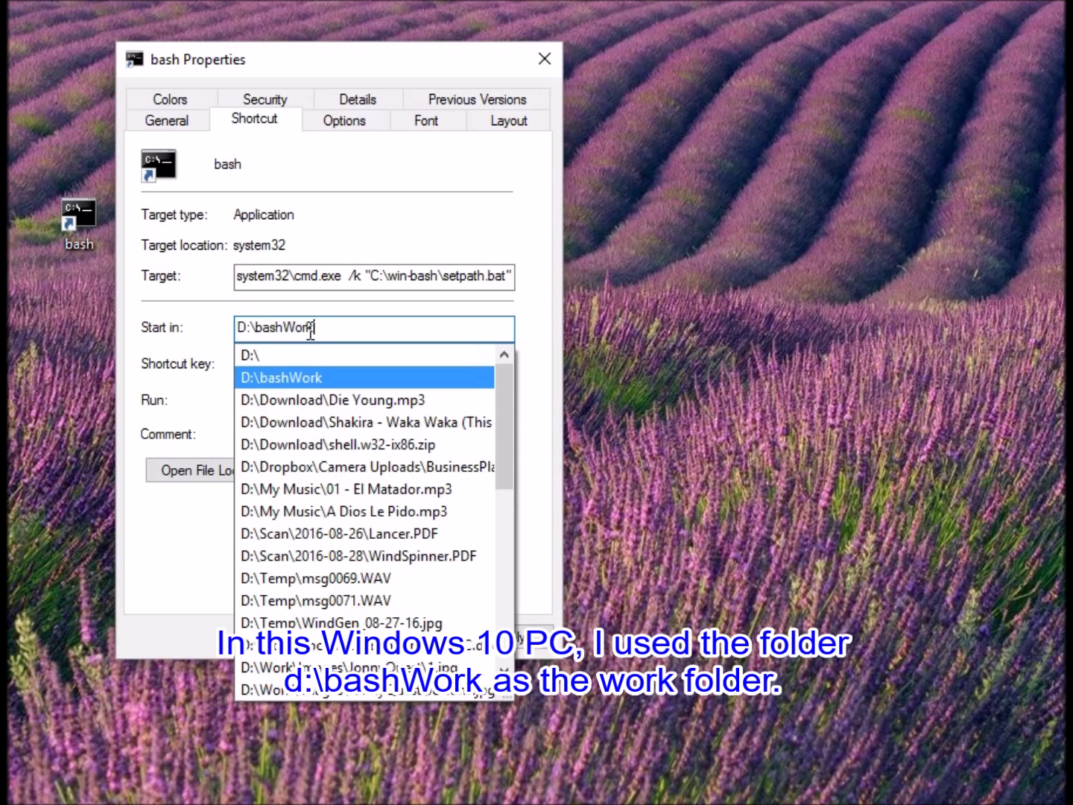
left_click(273, 380)
left_click(311, 634)
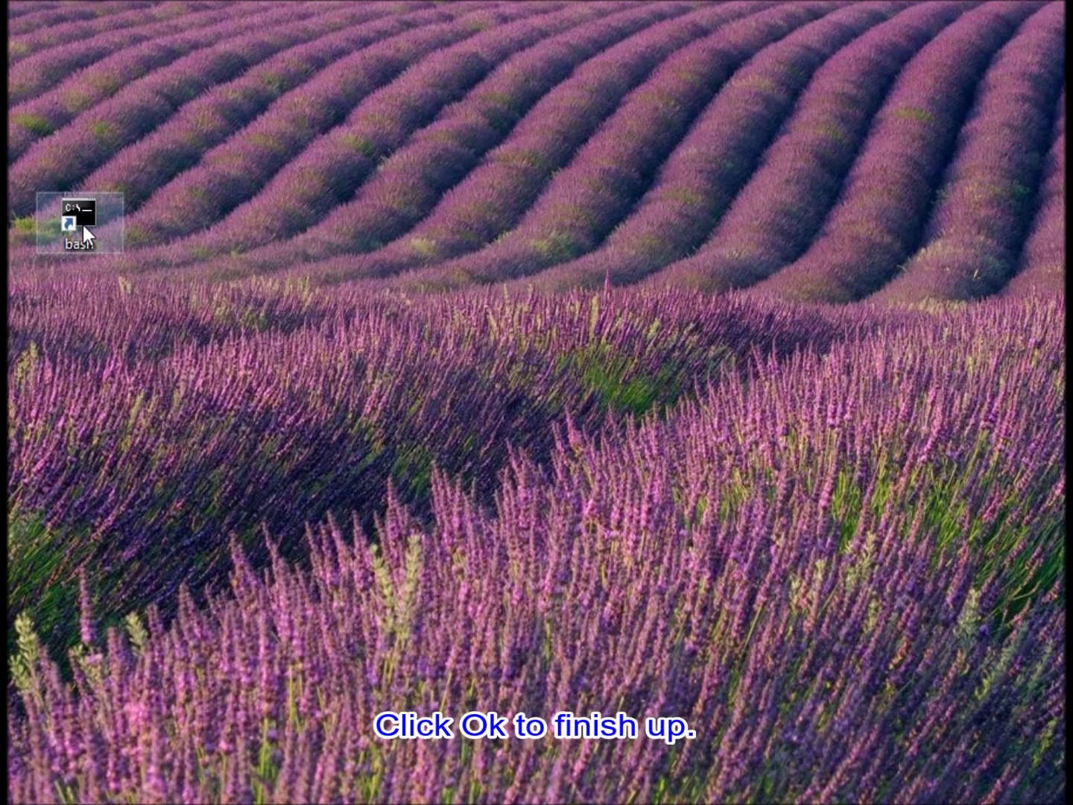
double_click(82, 223)
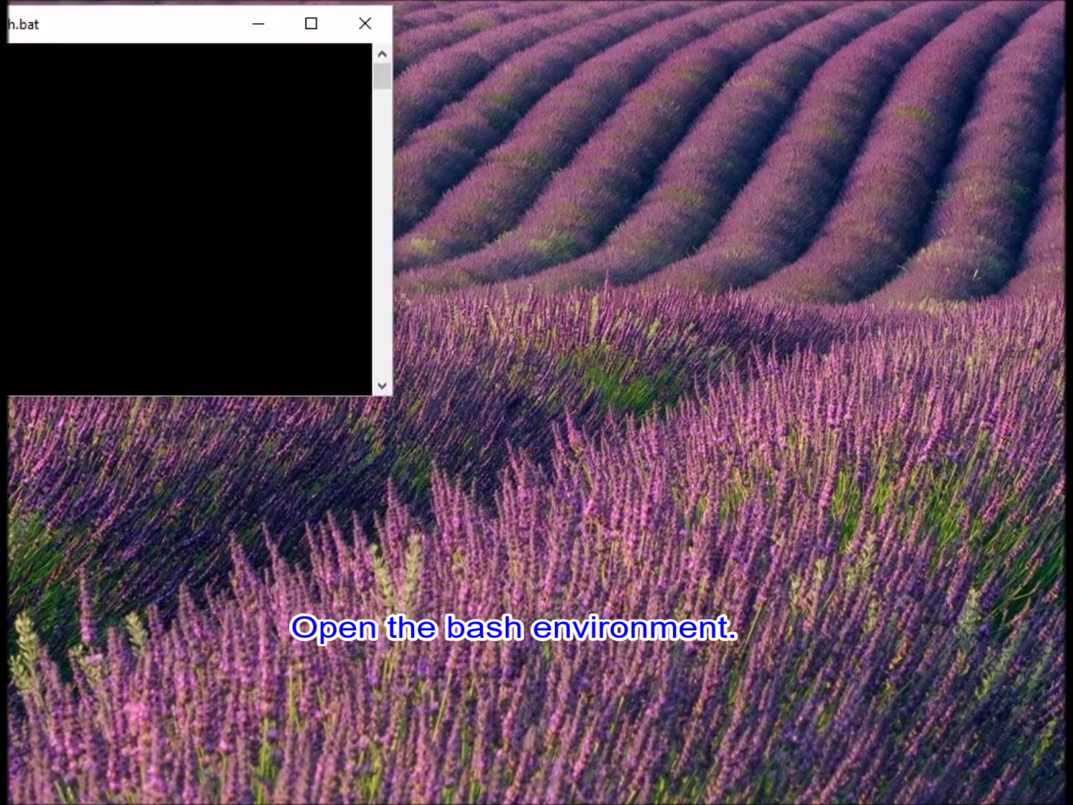